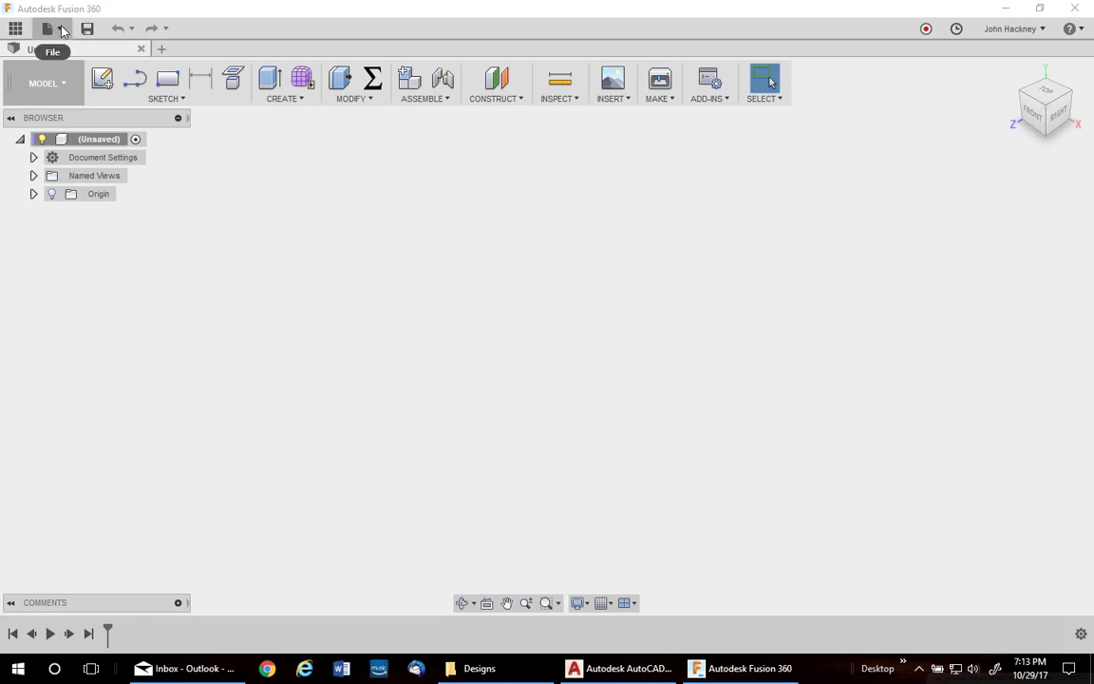
- Create a From Scratch drawing template with ASME standard, inch units and a B (17in x 11in) sheet
click(63, 30)
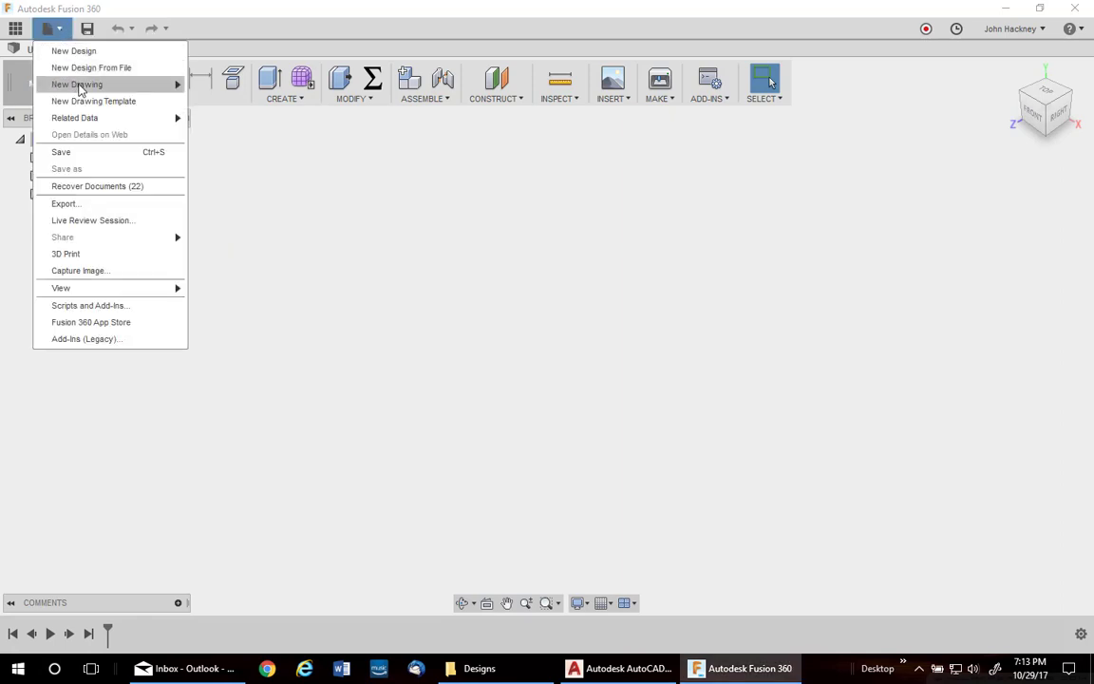
click(121, 104)
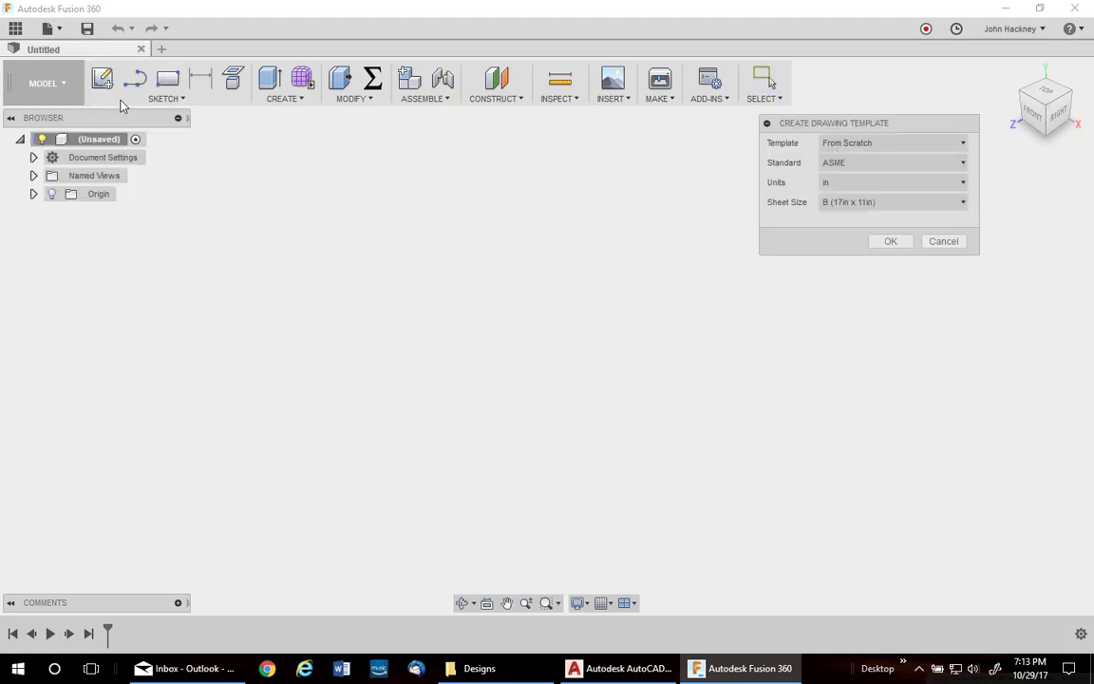
click(884, 164)
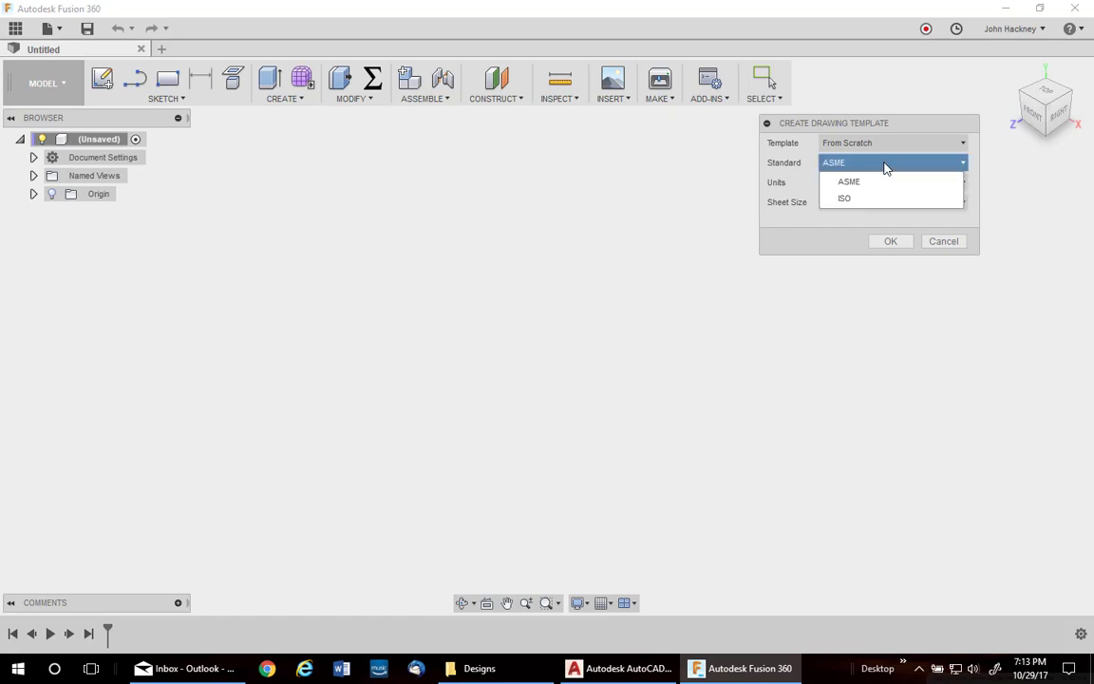
click(884, 164)
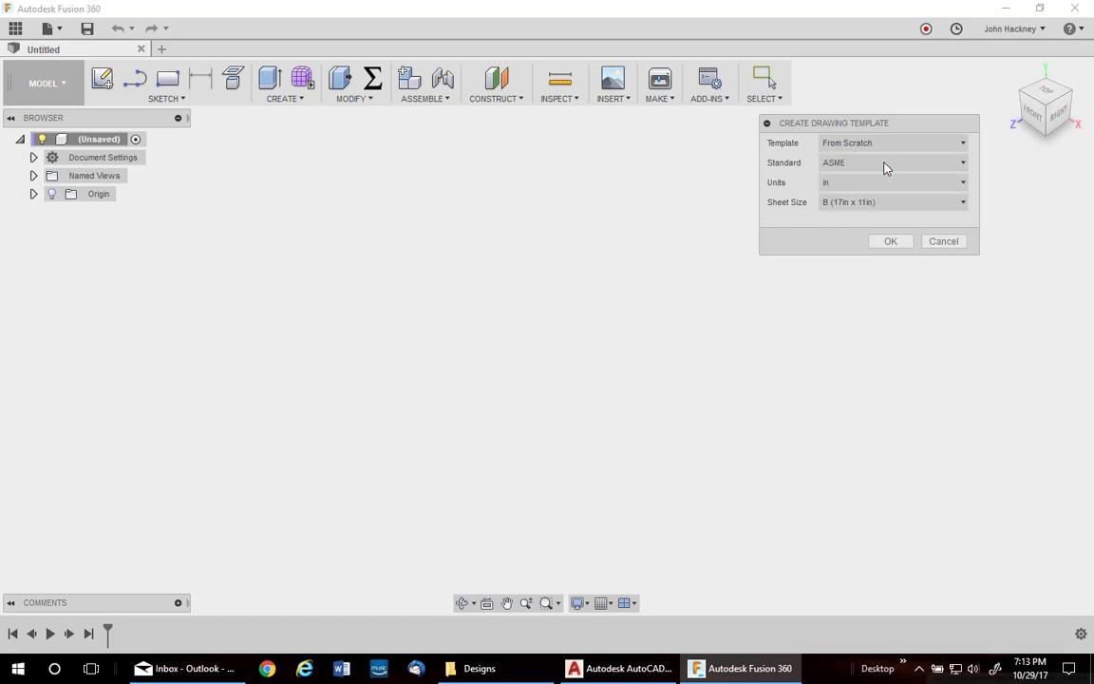
click(851, 185)
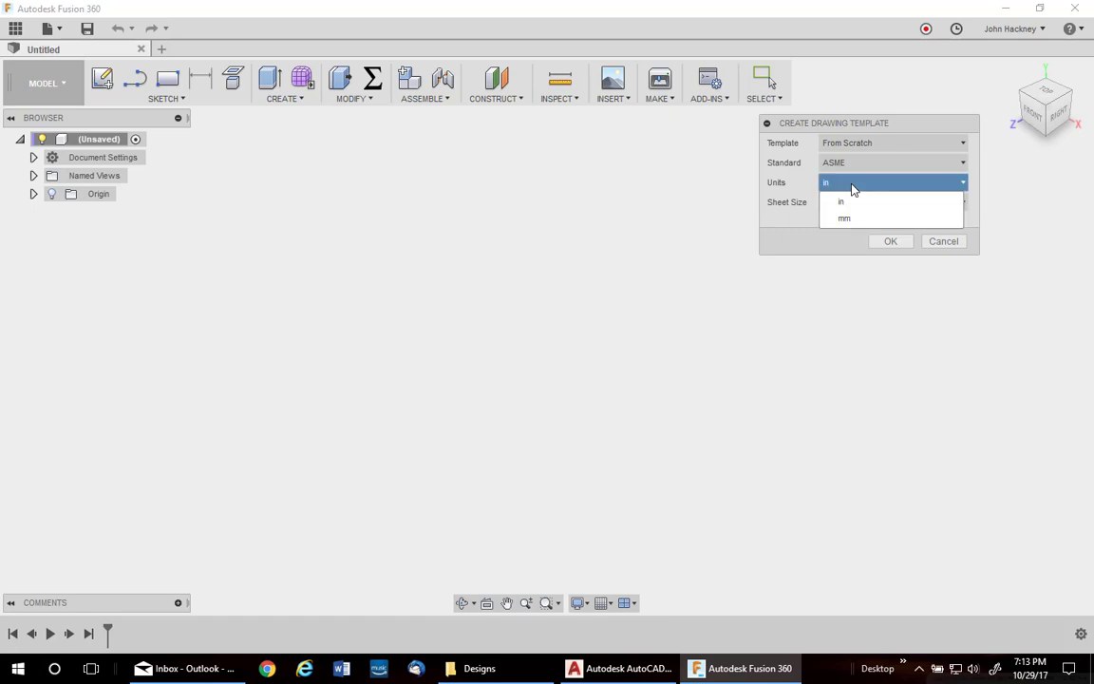
click(852, 187)
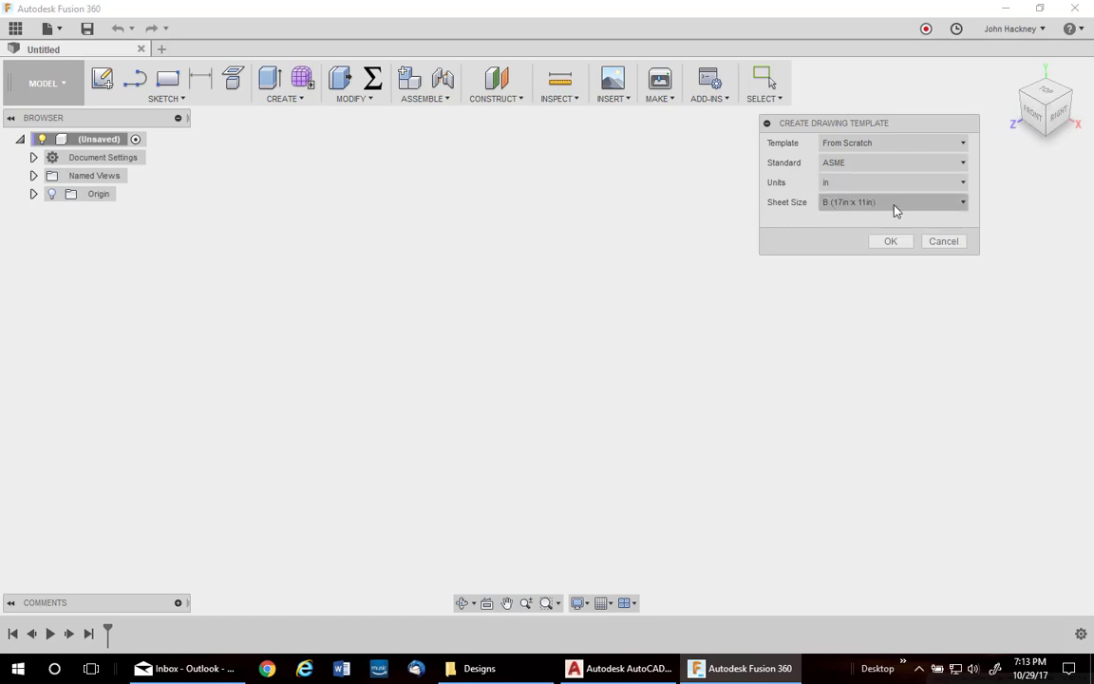
click(893, 242)
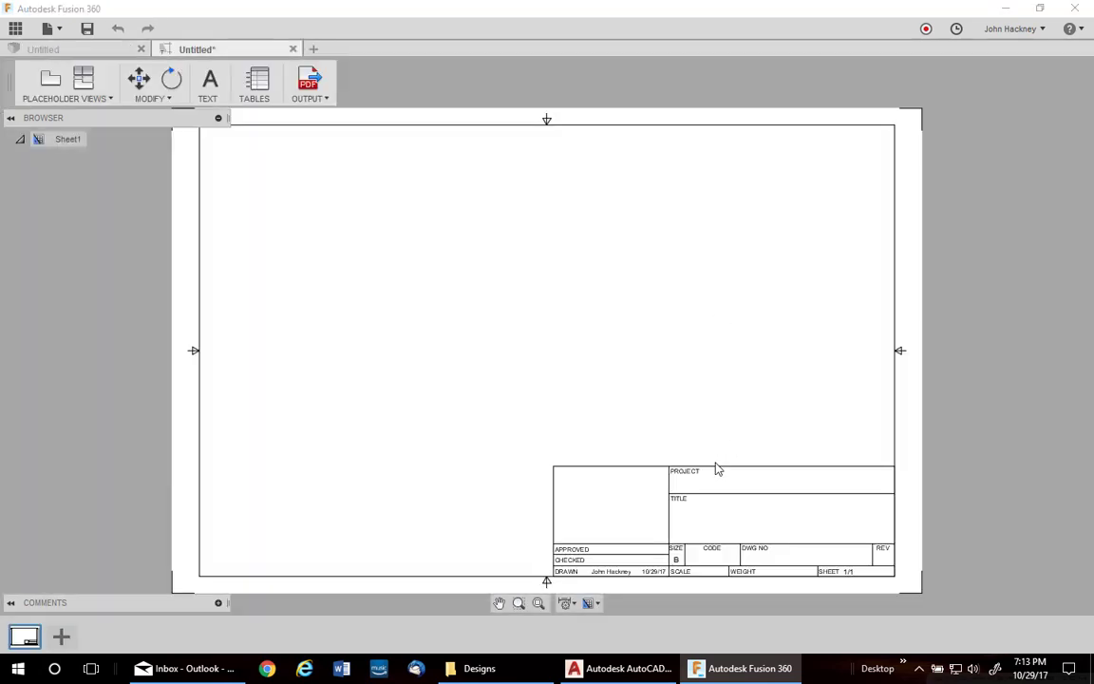
- Edit the title block attributes, emptying the Drawn-by name and drawn date entries
click(674, 473)
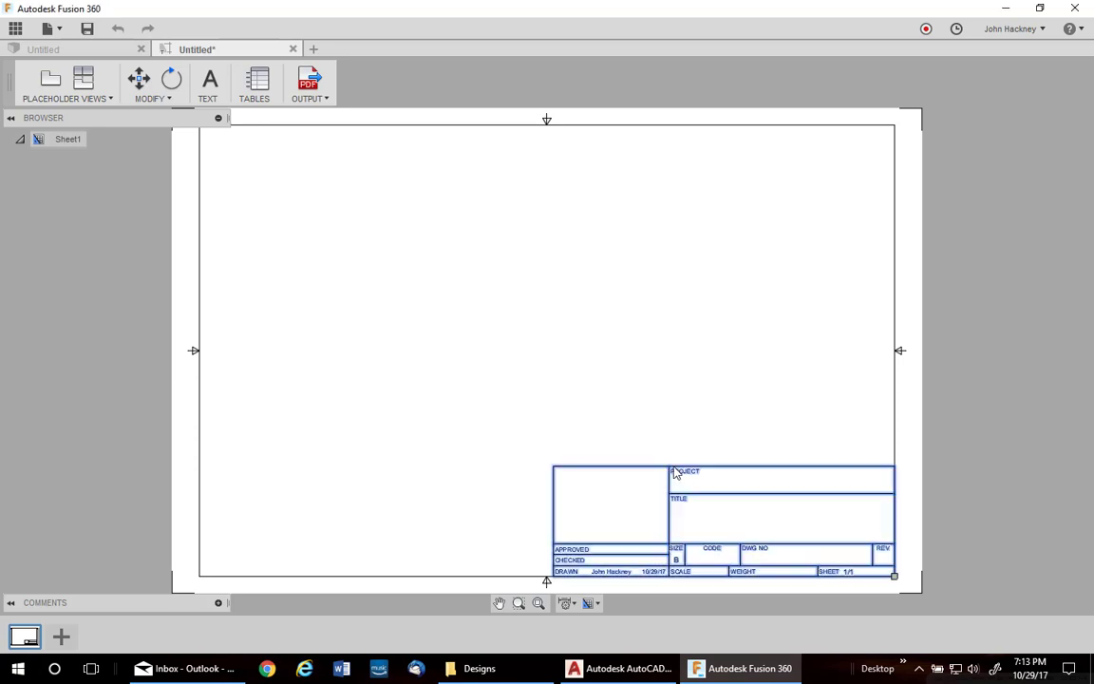
double_click(674, 472)
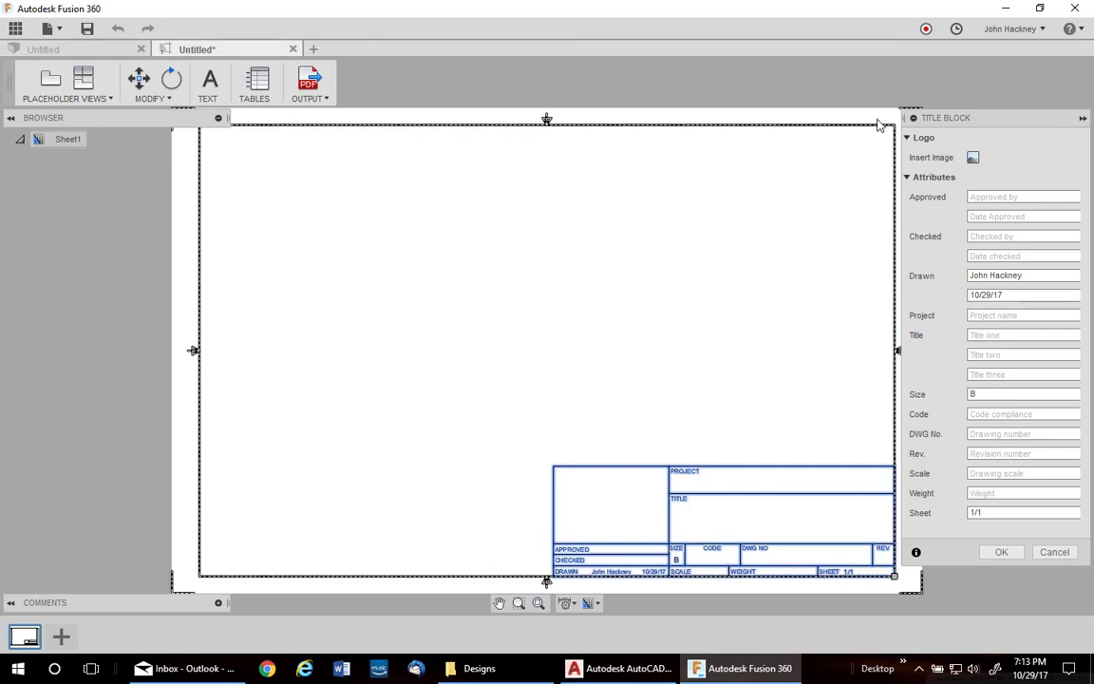
drag(900, 121, 848, 116)
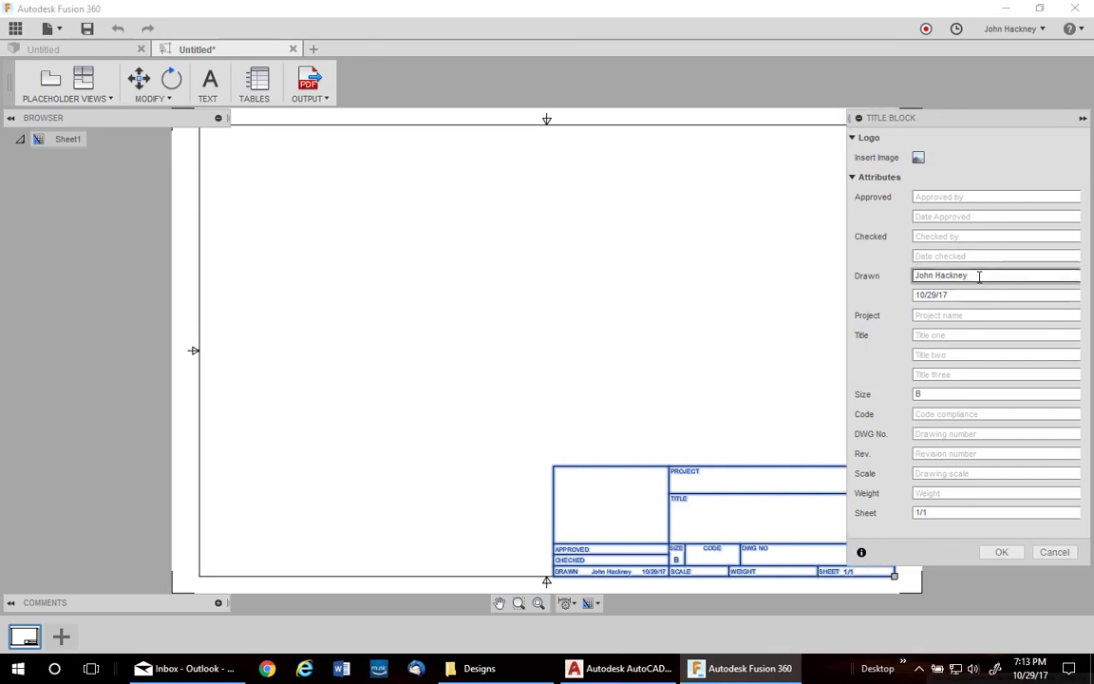
drag(961, 275, 869, 276)
key(BackSpace)
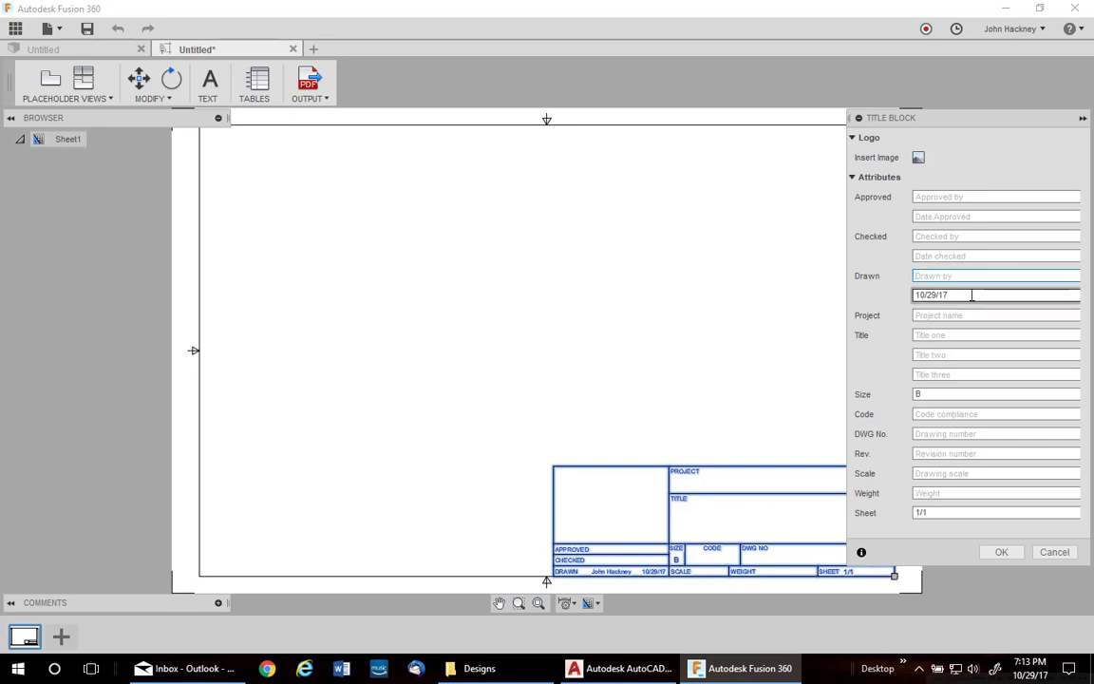
drag(972, 295, 846, 293)
key(BackSpace)
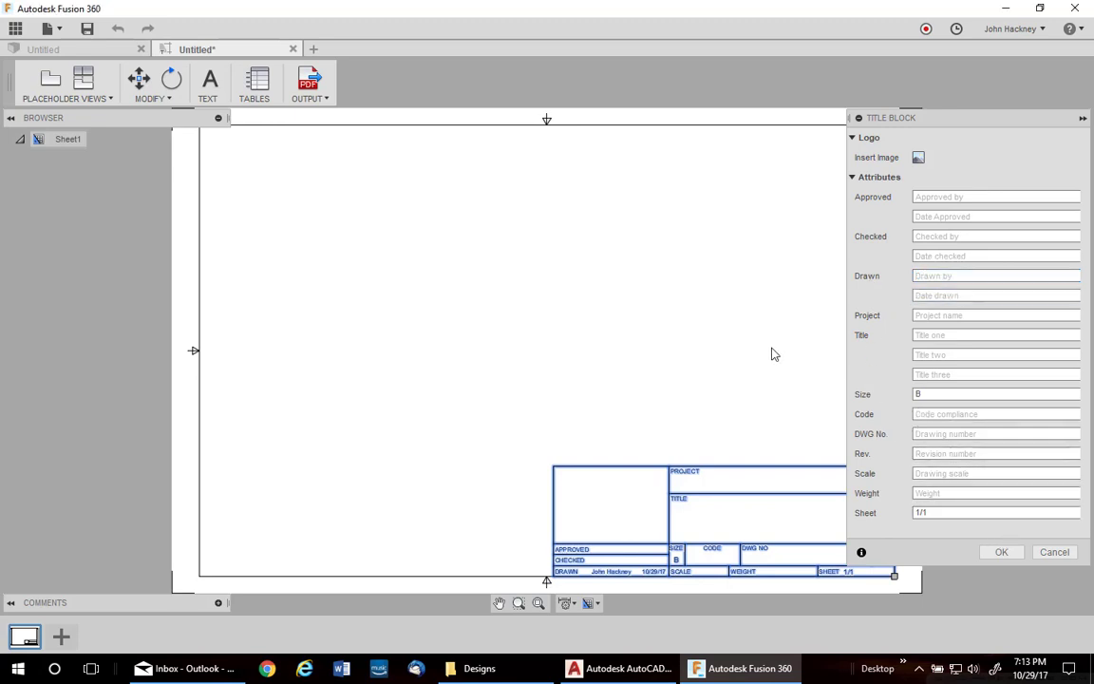
middle_drag(719, 346, 625, 342)
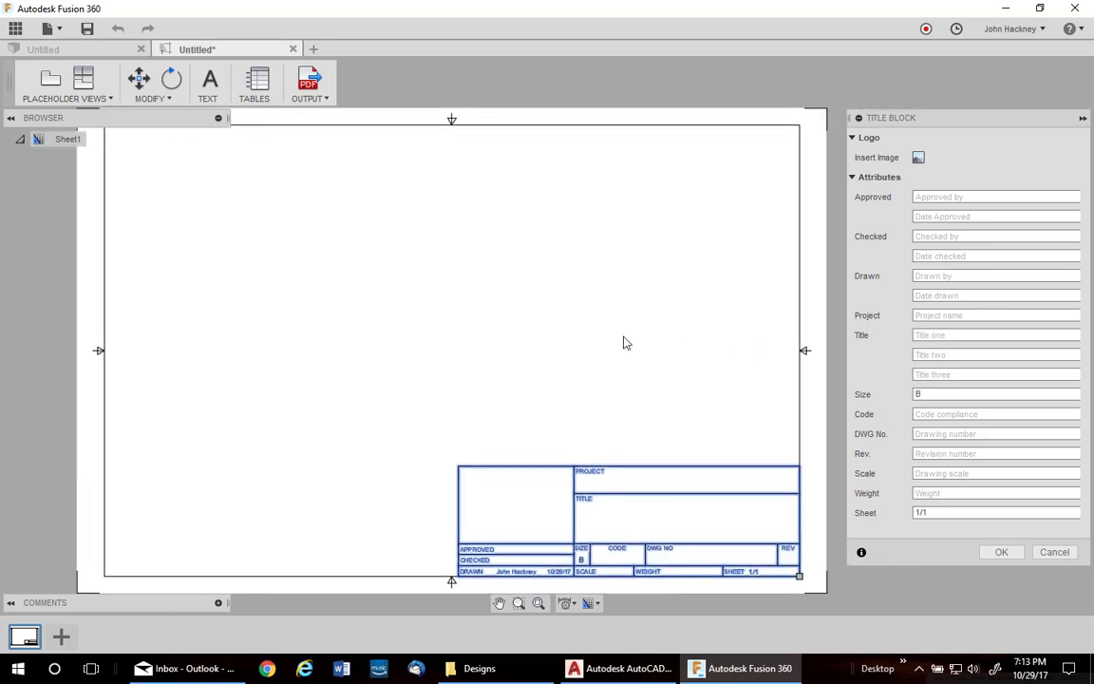
- Place the BtDB.png logo above the title block at scale 1.97 and apply the edits
click(918, 159)
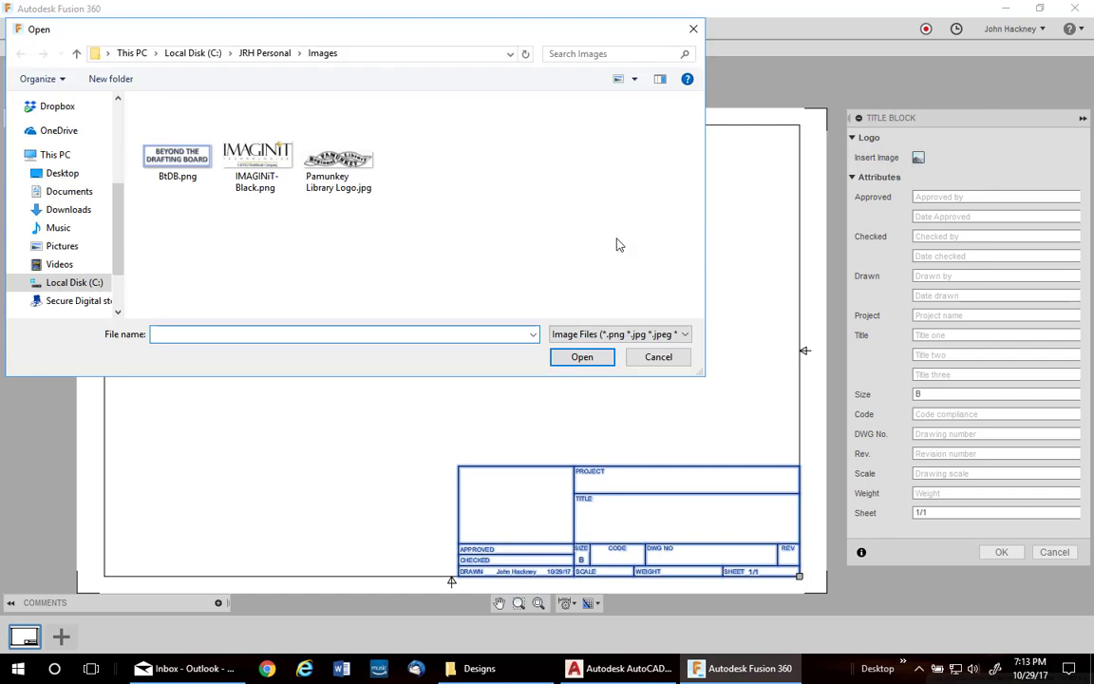
click(196, 152)
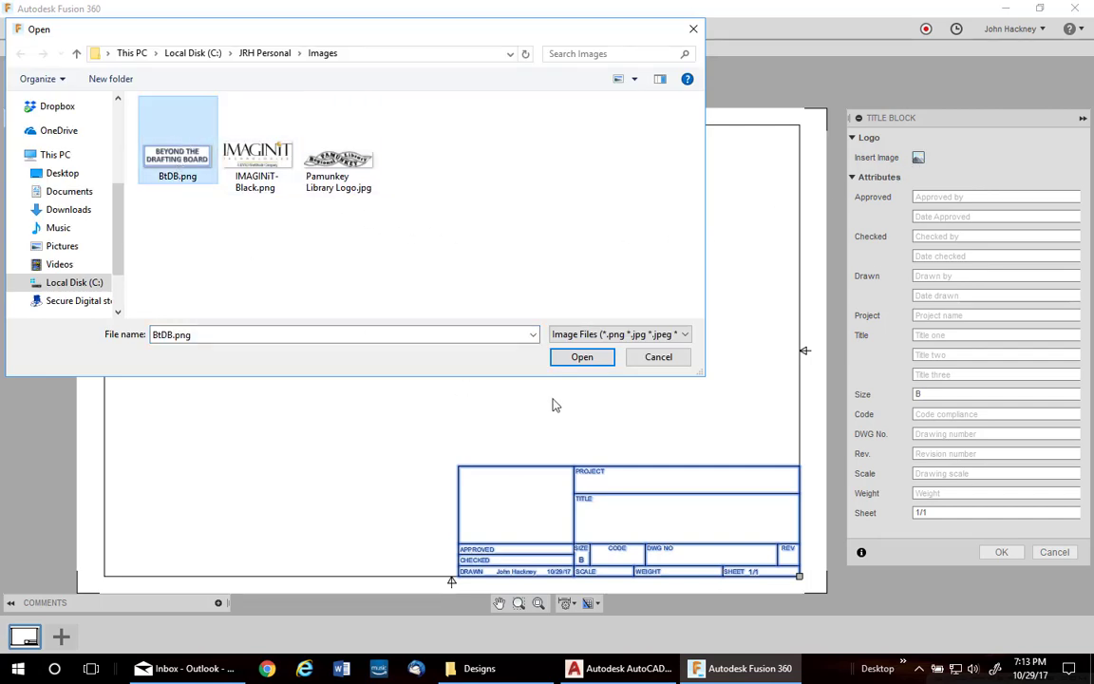
click(581, 357)
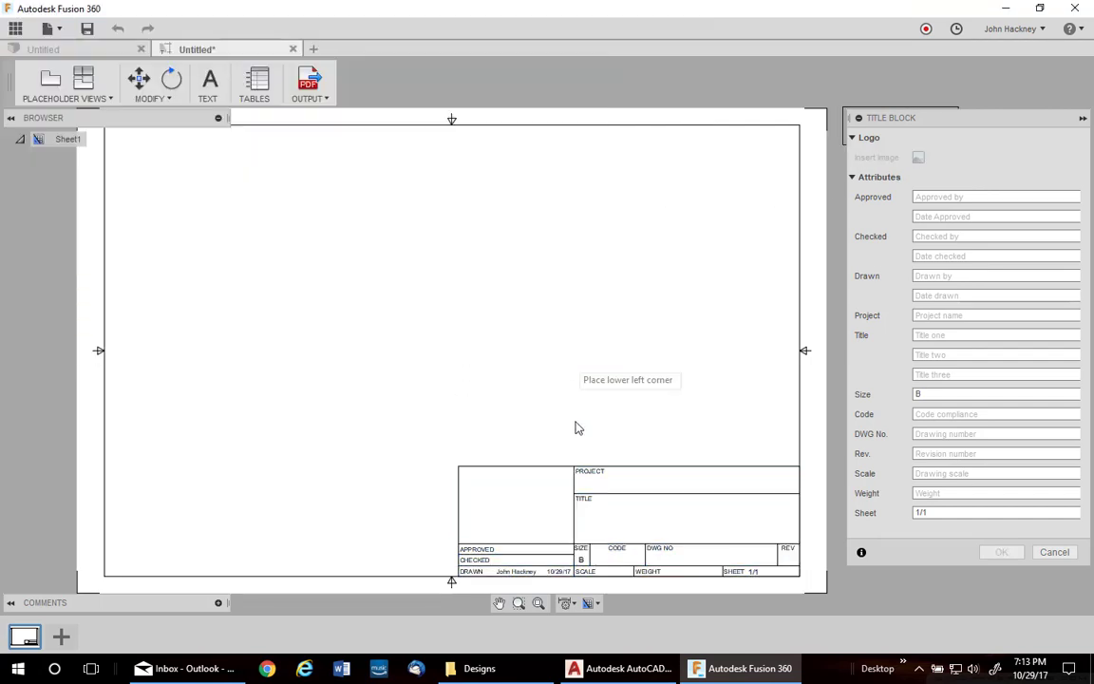
click(575, 472)
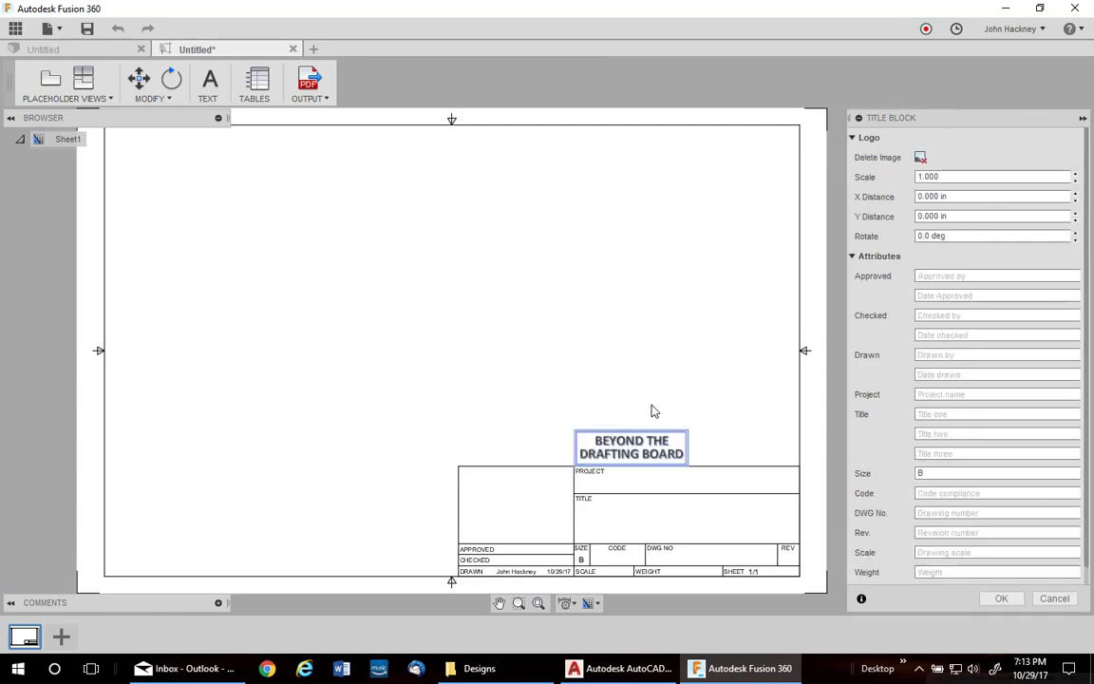
click(987, 178)
drag(986, 179, 835, 160)
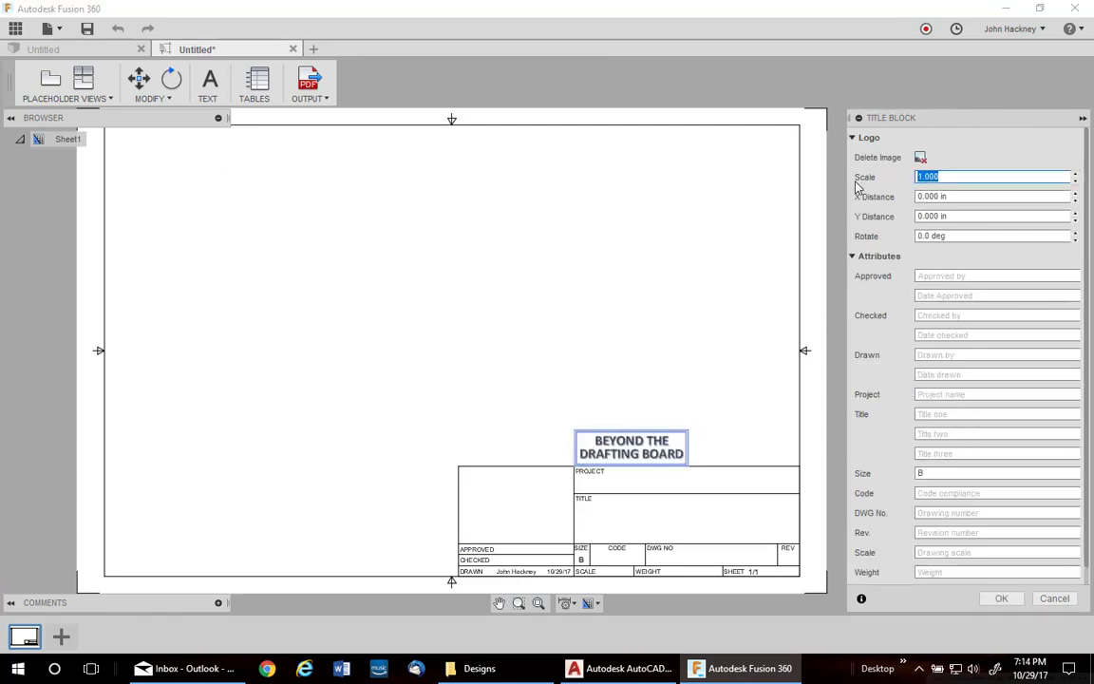
text(1.97)
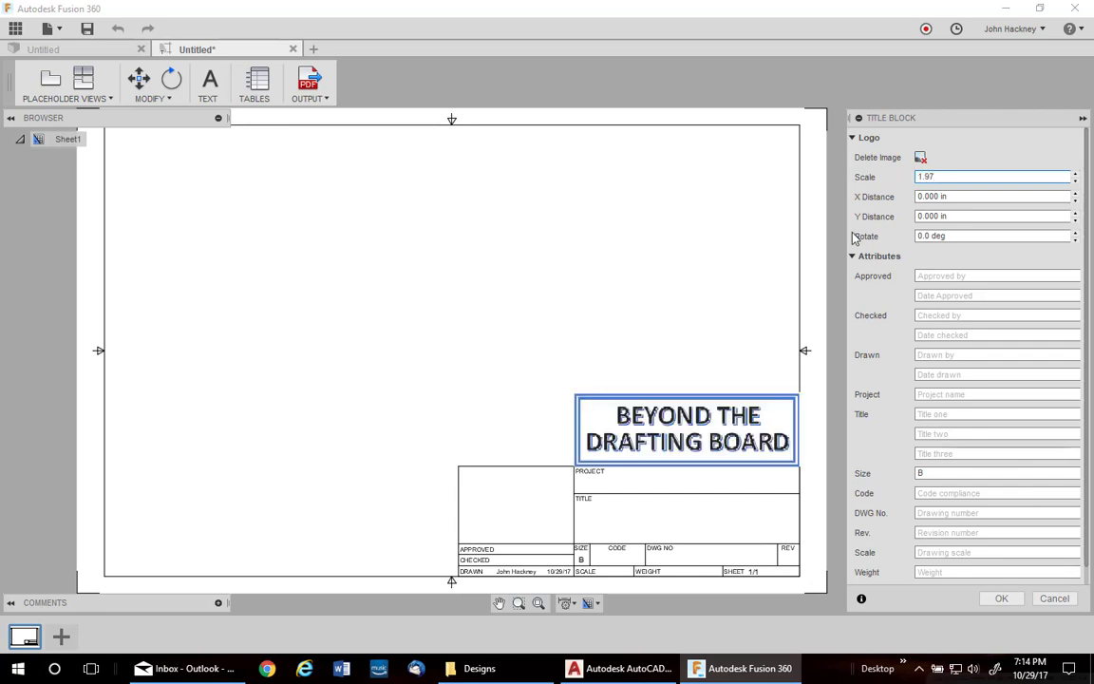
click(1001, 598)
middle_drag(651, 327, 725, 298)
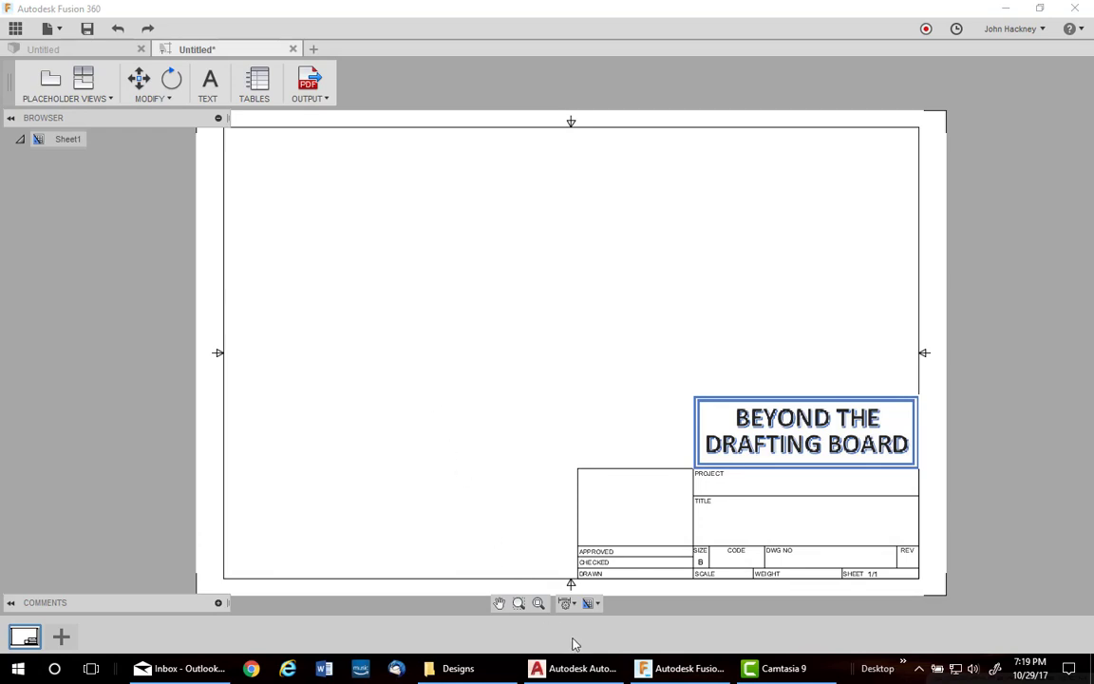
- Start a new AutoCAD drawing from the BtDB - Inch template
click(608, 671)
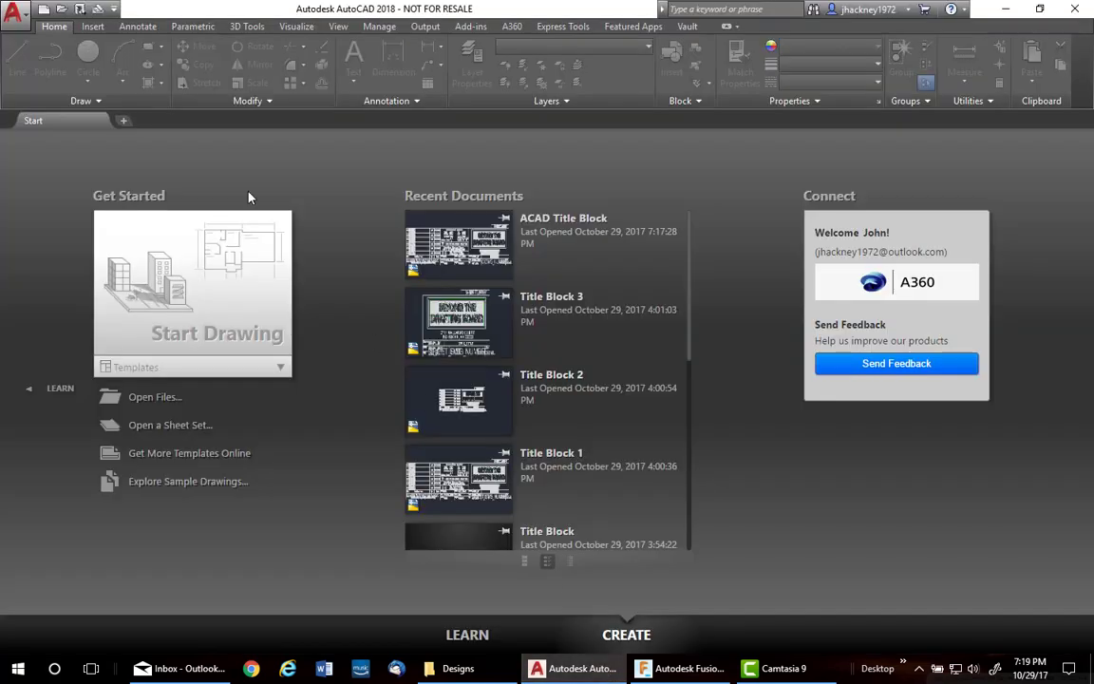
click(43, 9)
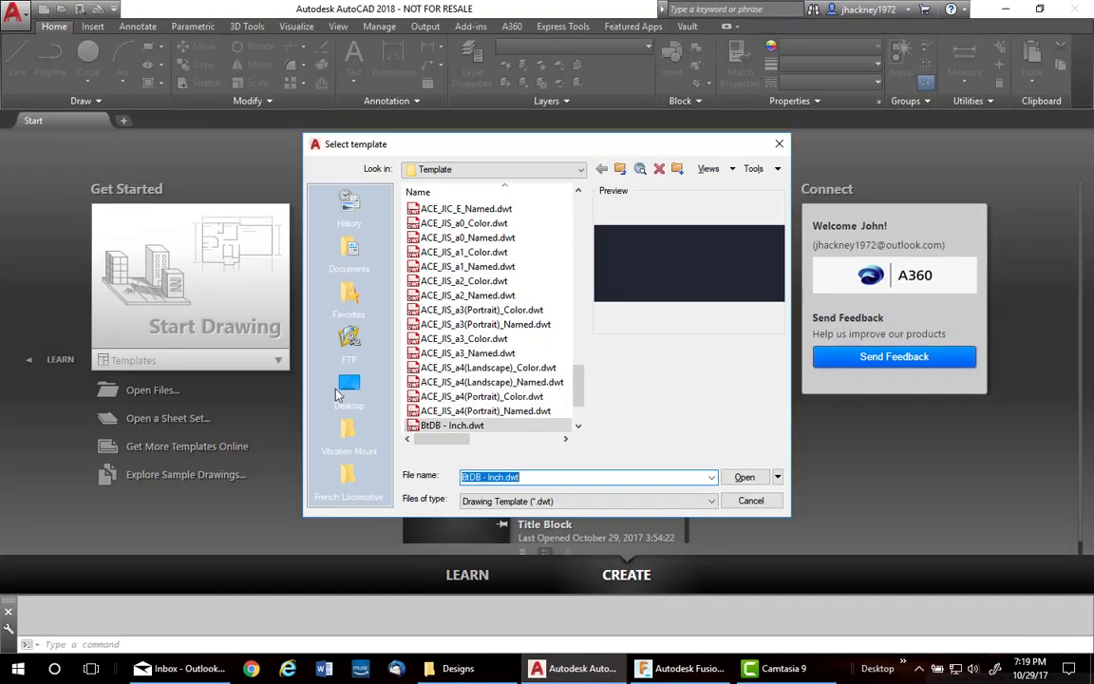
click(735, 479)
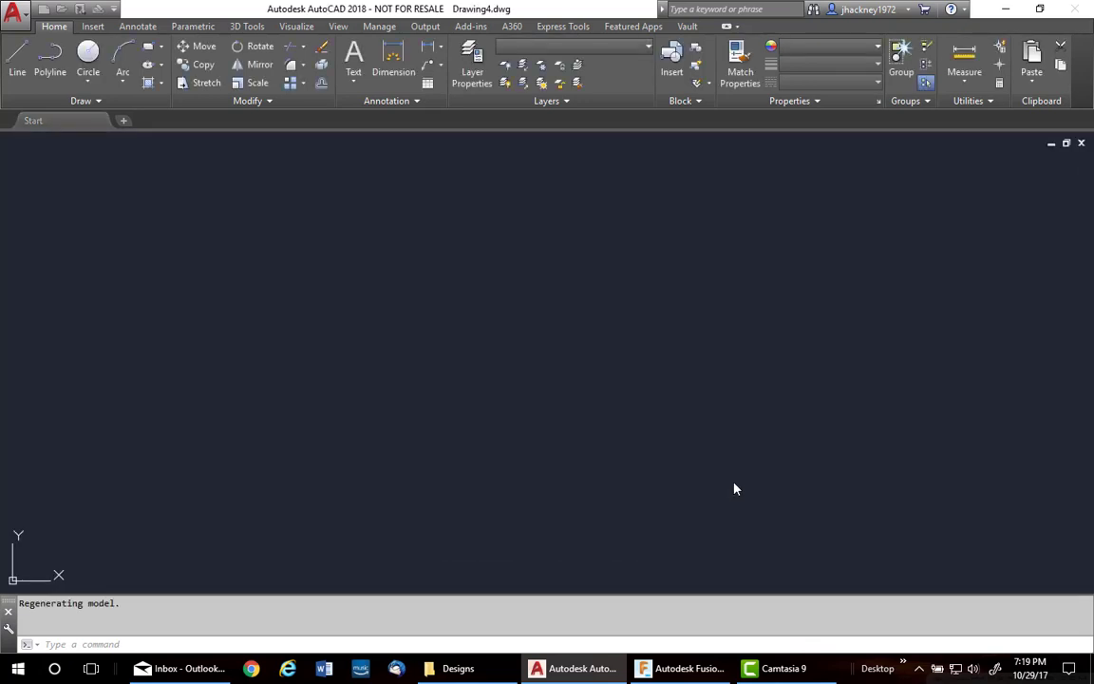
- Insert the IT C-Size Title Block block, accepting its attribute values
click(92, 25)
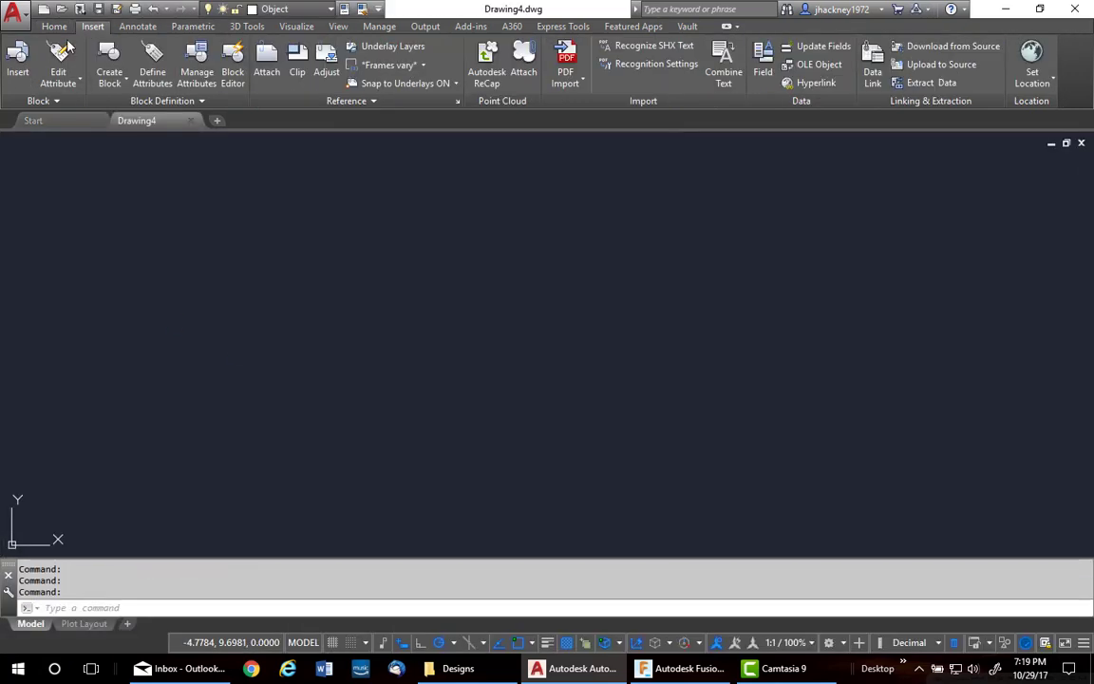
click(28, 58)
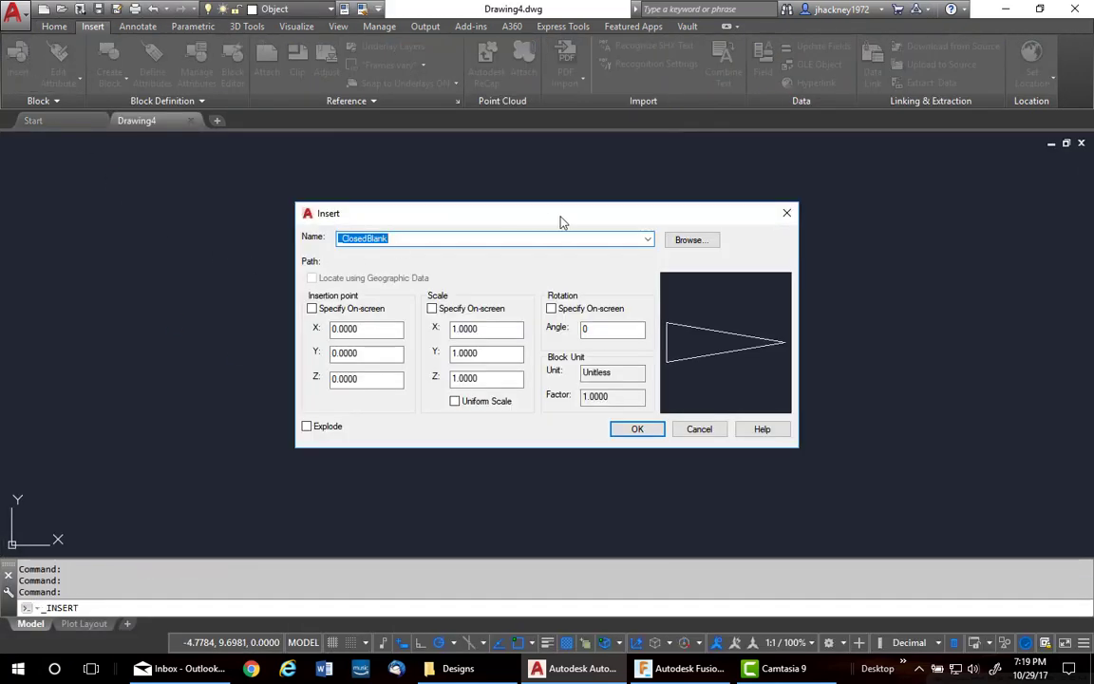
click(583, 238)
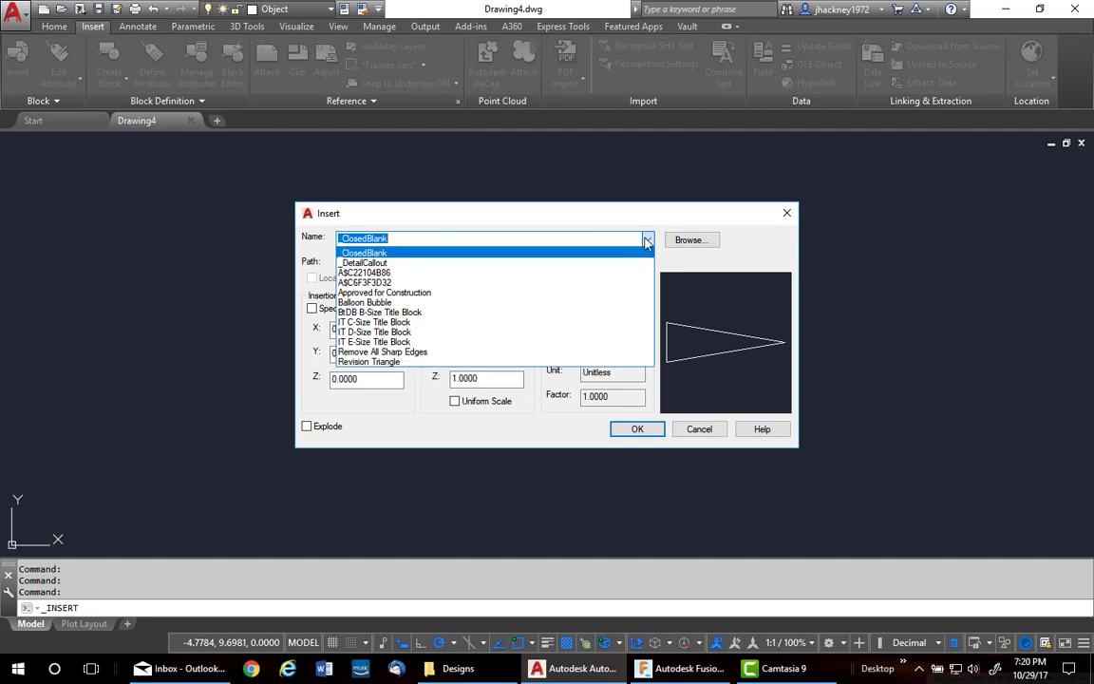
click(392, 324)
click(623, 429)
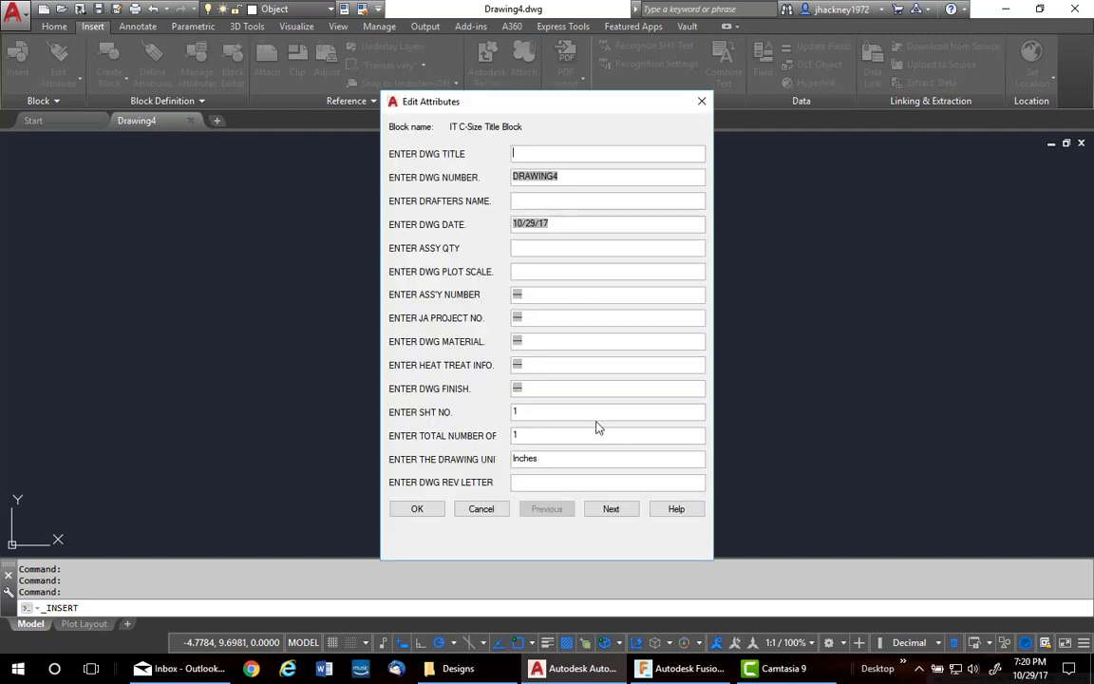
click(410, 508)
scroll(480, 389, up, 1)
middle_drag(484, 352, 349, 308)
middle_drag(519, 325, 420, 334)
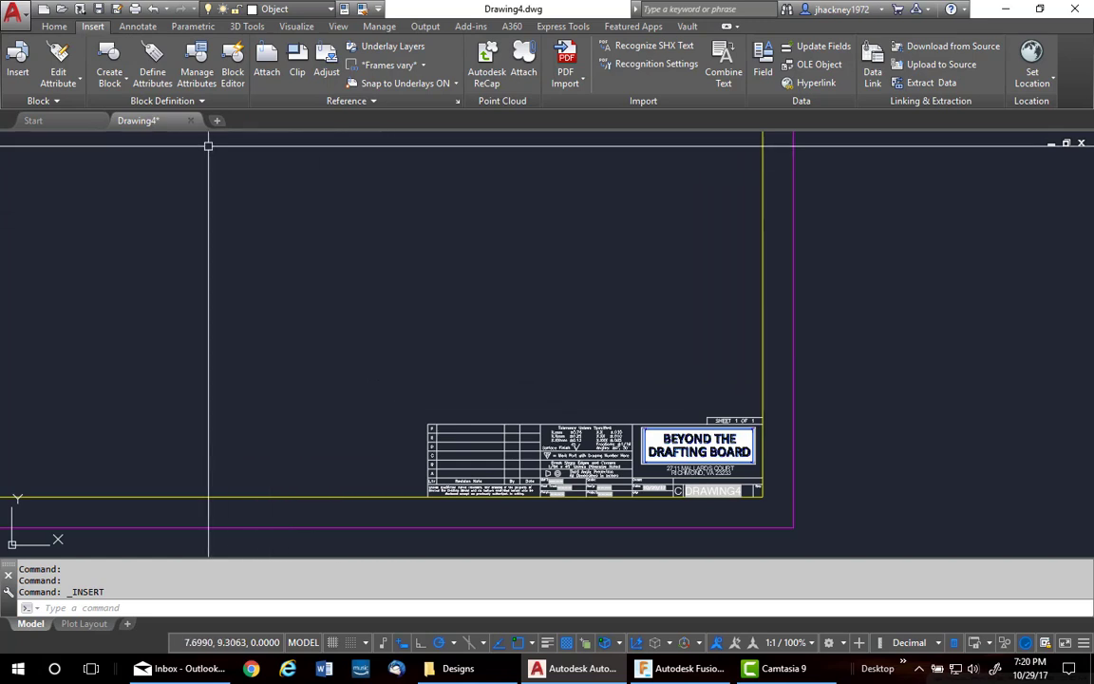
- Explode the inserted title block into its attribute tags
click(54, 27)
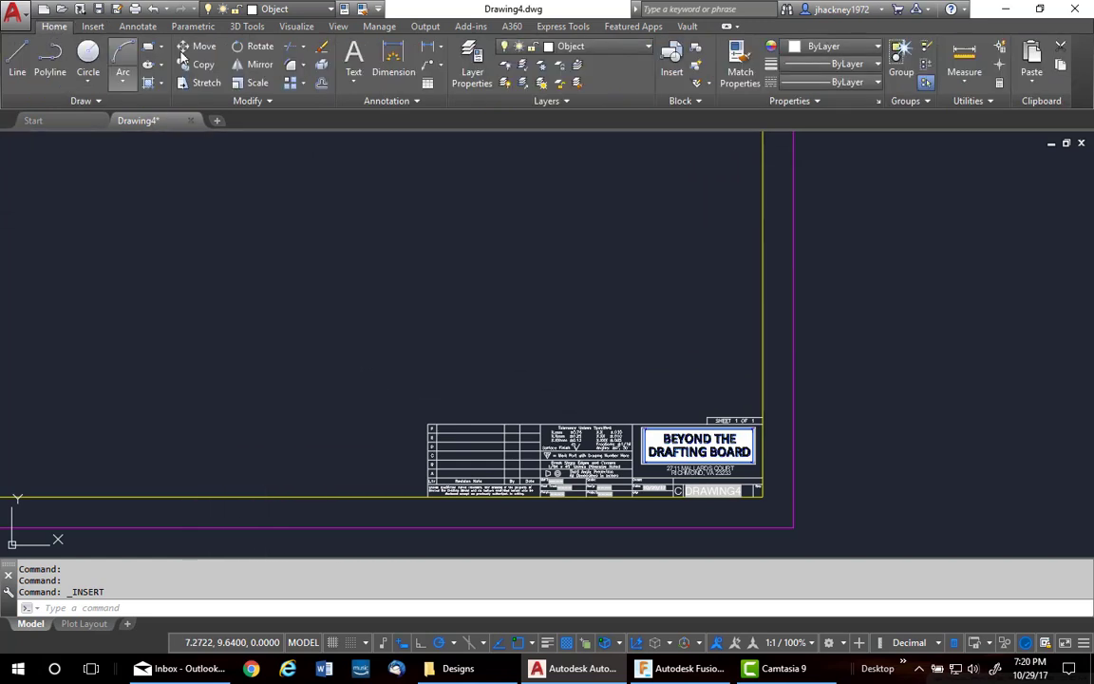
click(321, 64)
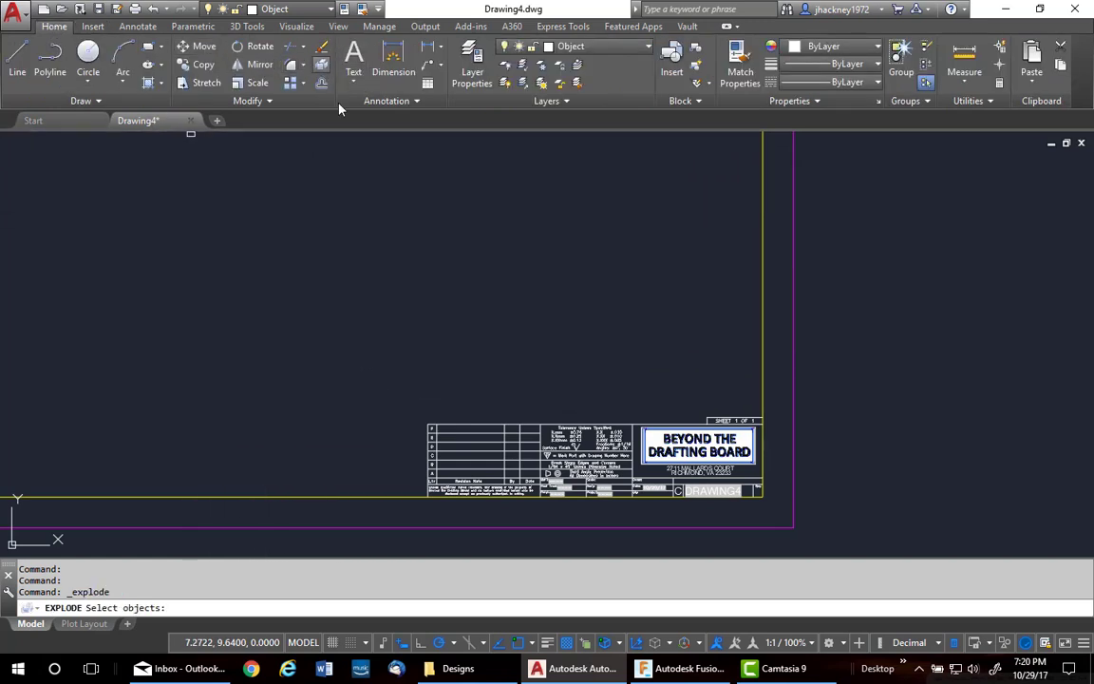
click(761, 380)
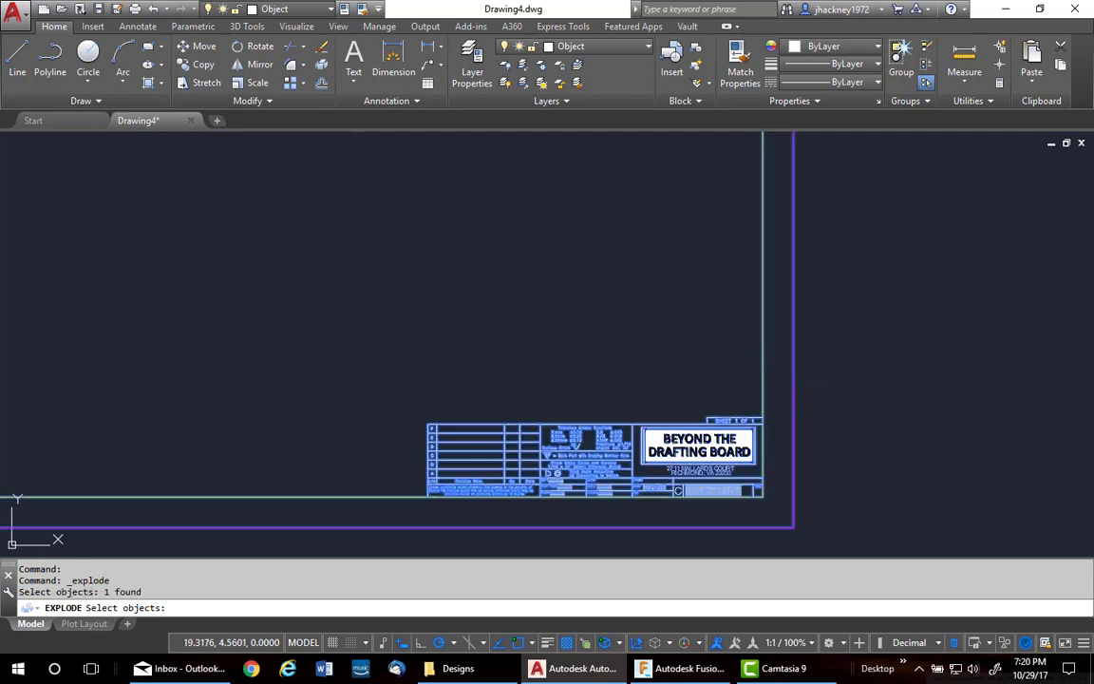
key(Return)
- Erase the two purple border polylines and zoom in on the title block
click(866, 346)
click(738, 329)
key(Delete)
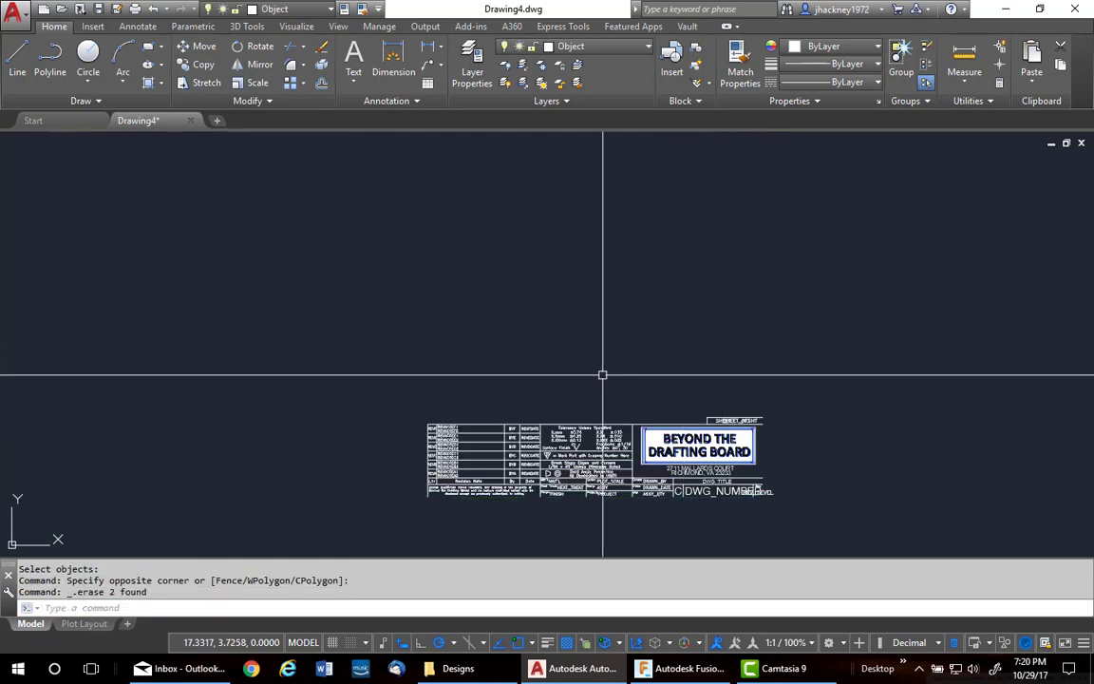
mouse_move(602, 376)
middle_down()
mouse_move(508, 293)
mouse_move(495, 324)
middle_up()
scroll(513, 317, up, 2)
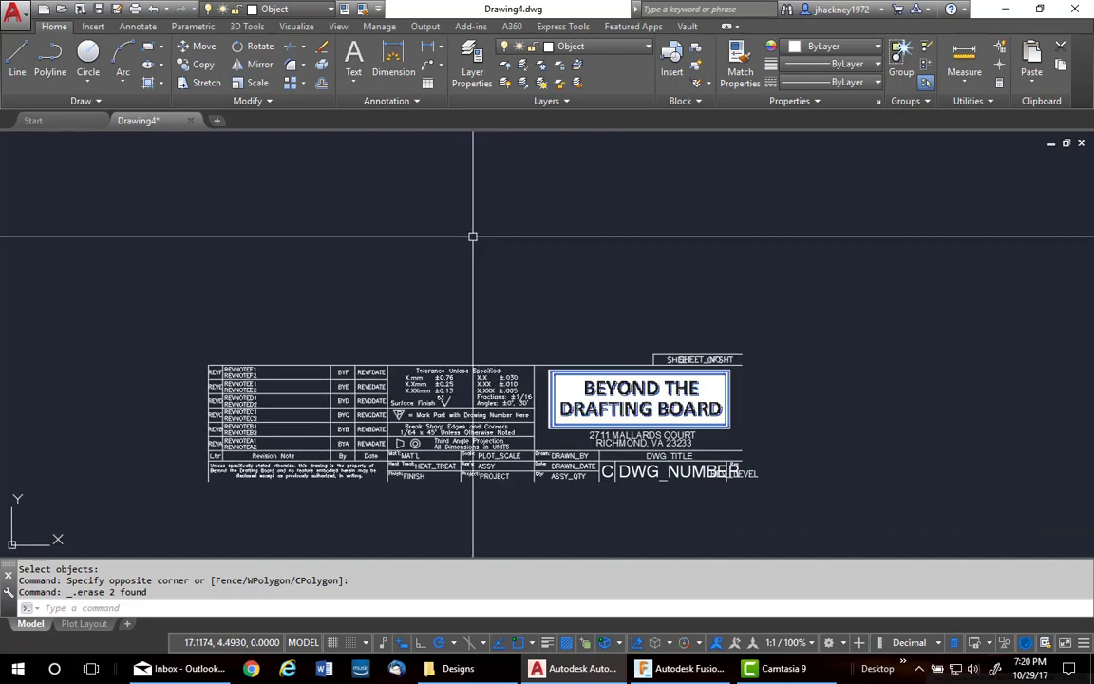
- Purge all unused items, then list the non-purgeable ones, such as Balloon Bubble
text(pure)
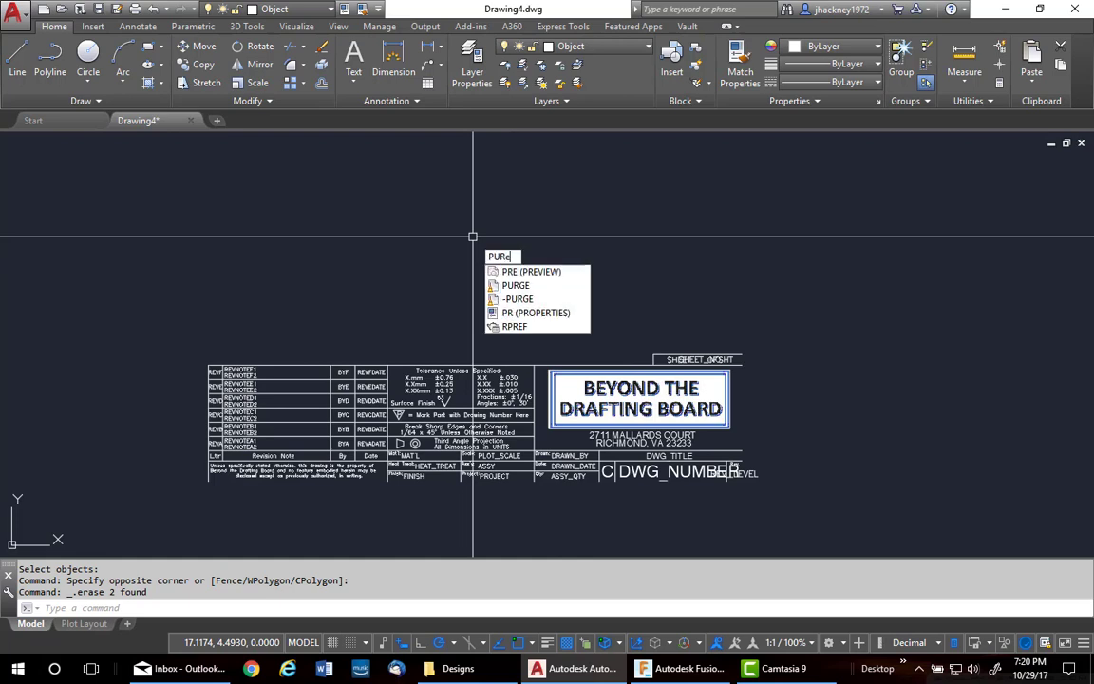
click(515, 285)
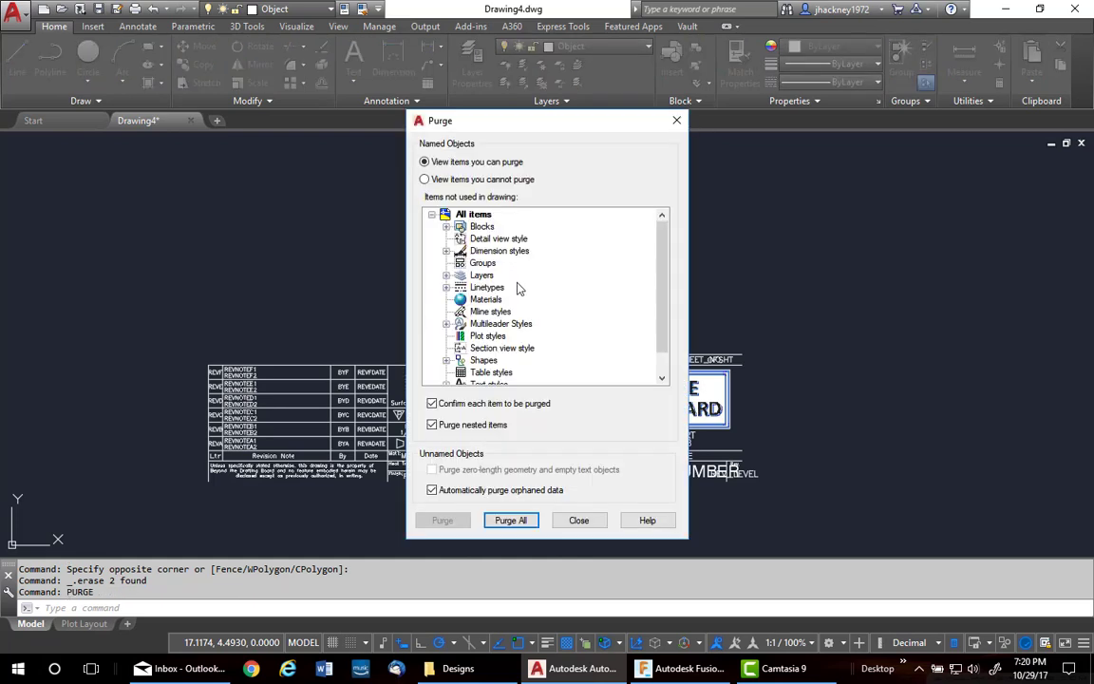
click(517, 519)
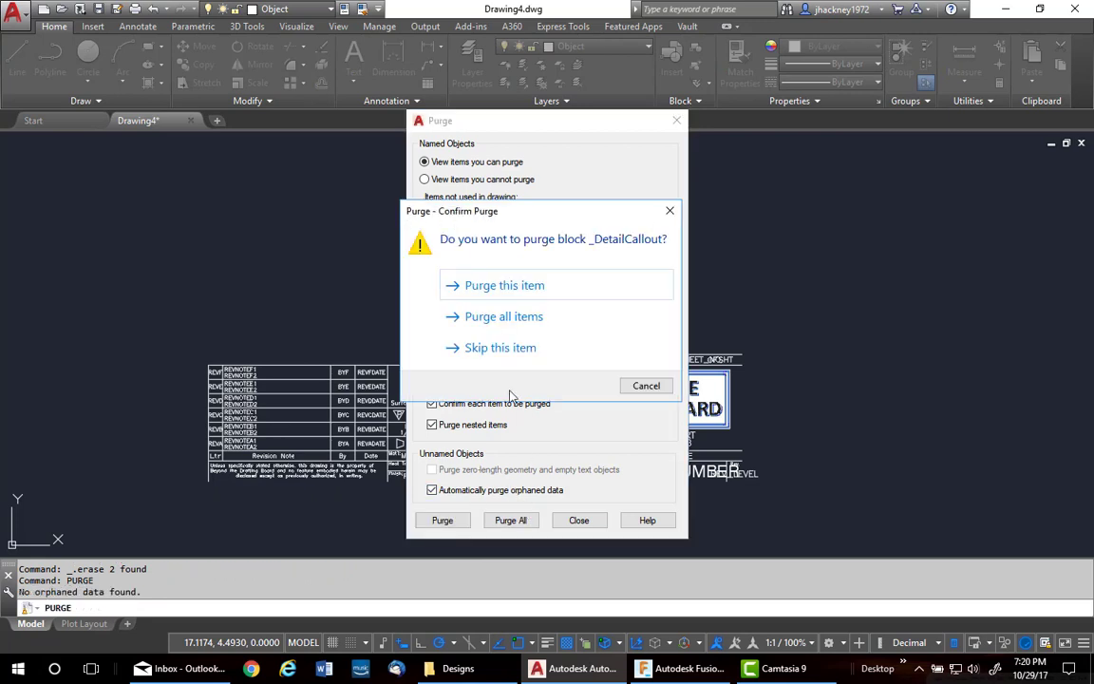
click(473, 320)
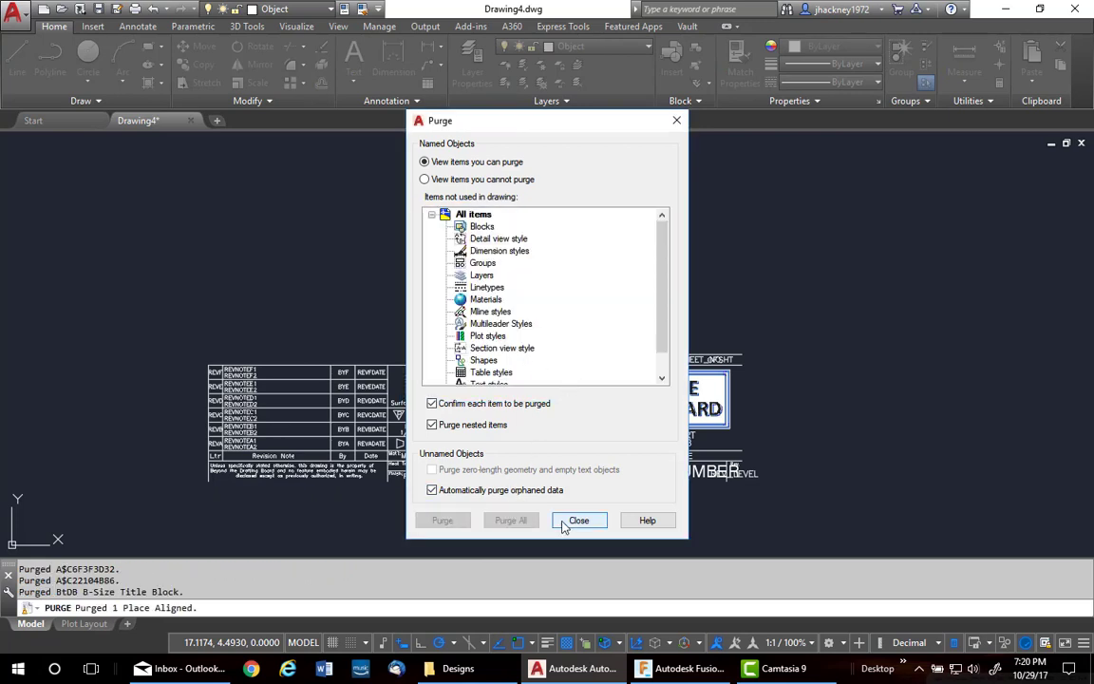
click(425, 179)
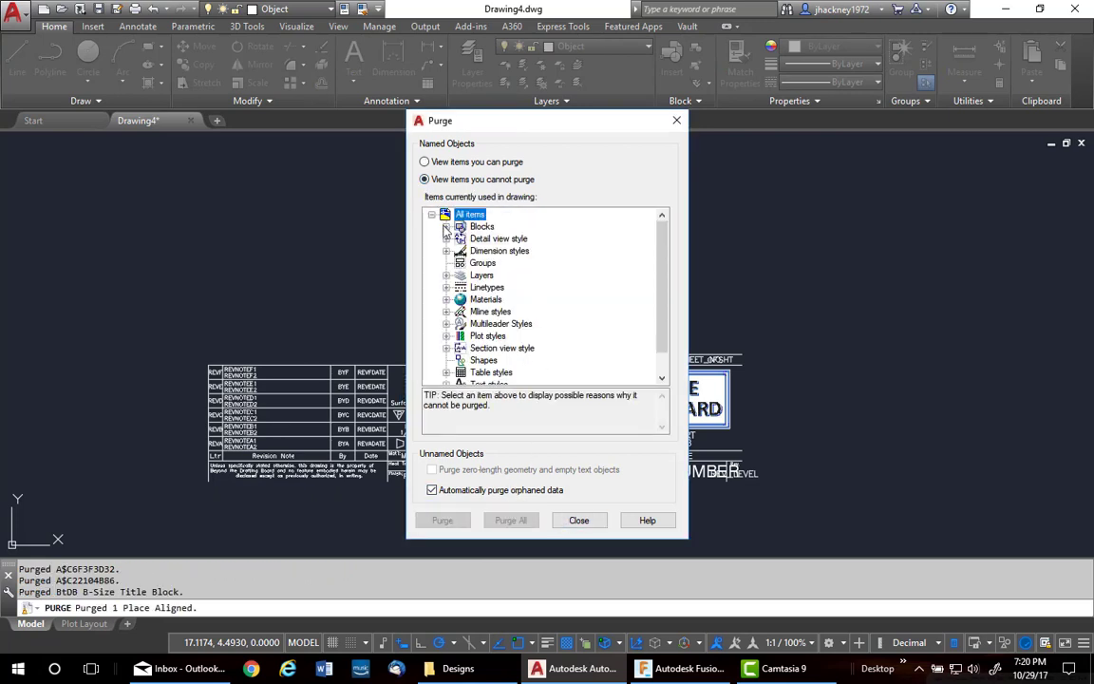
click(445, 226)
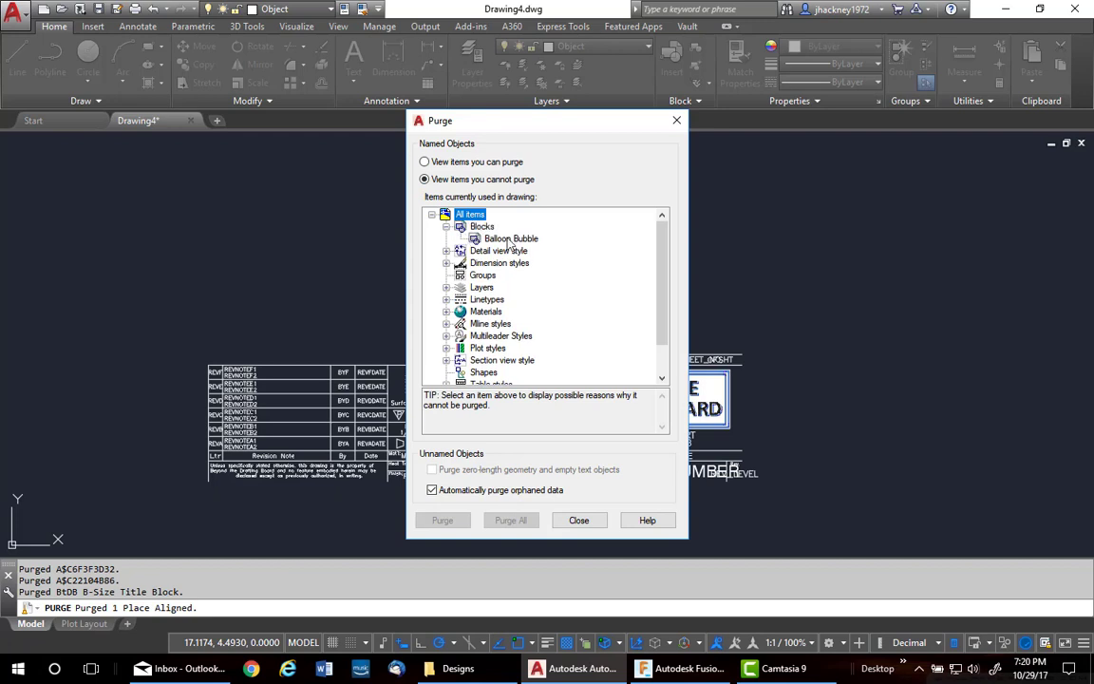
click(578, 520)
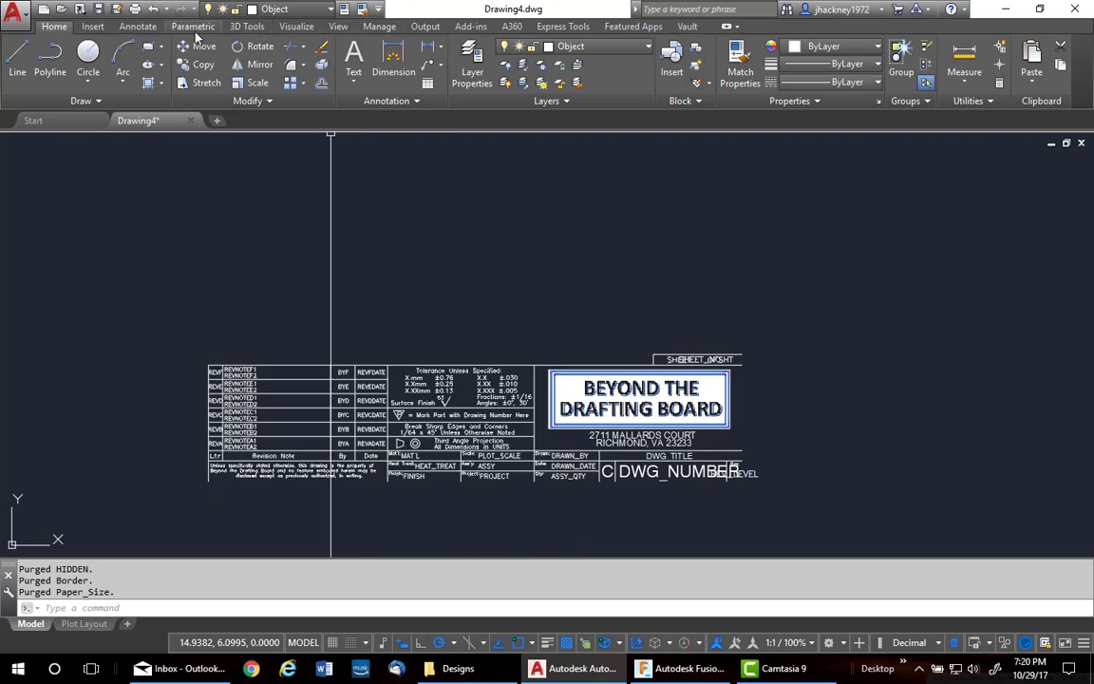
- Set the Balloon Leader - Ann multileader style's content type to None
click(137, 26)
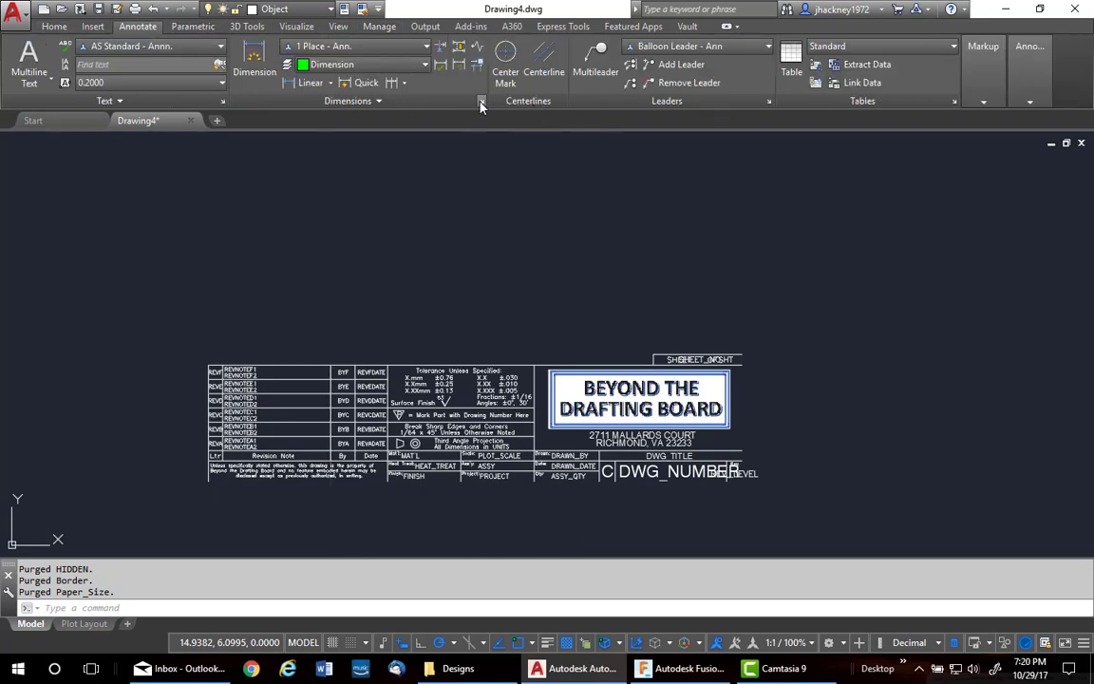
click(768, 101)
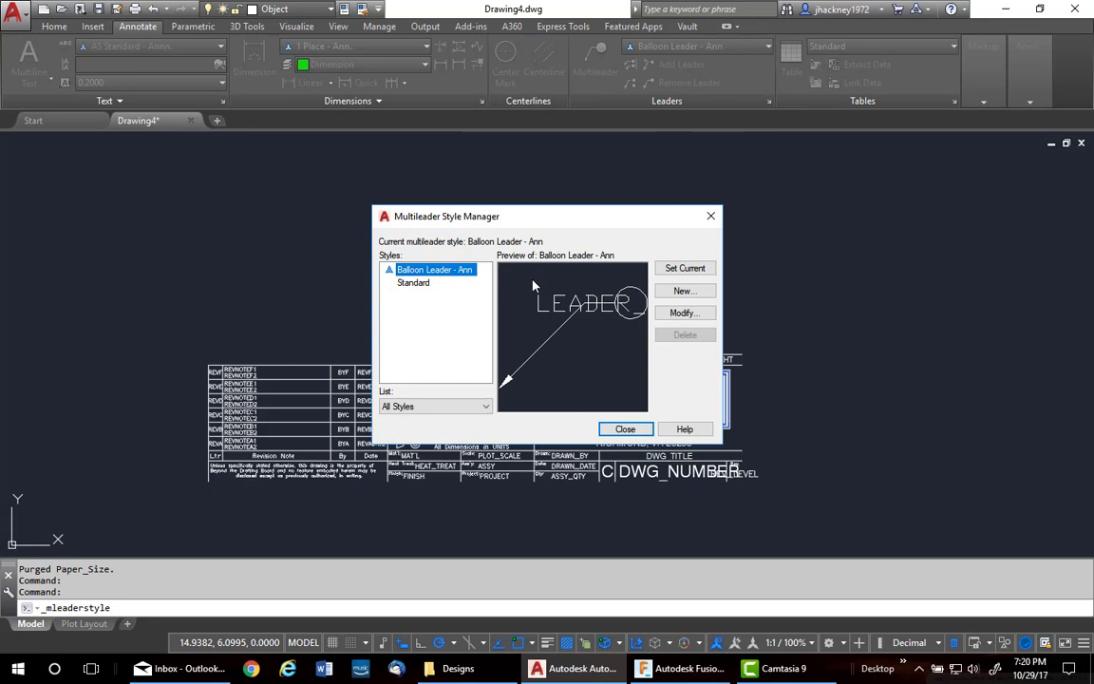
click(682, 312)
click(488, 199)
click(475, 231)
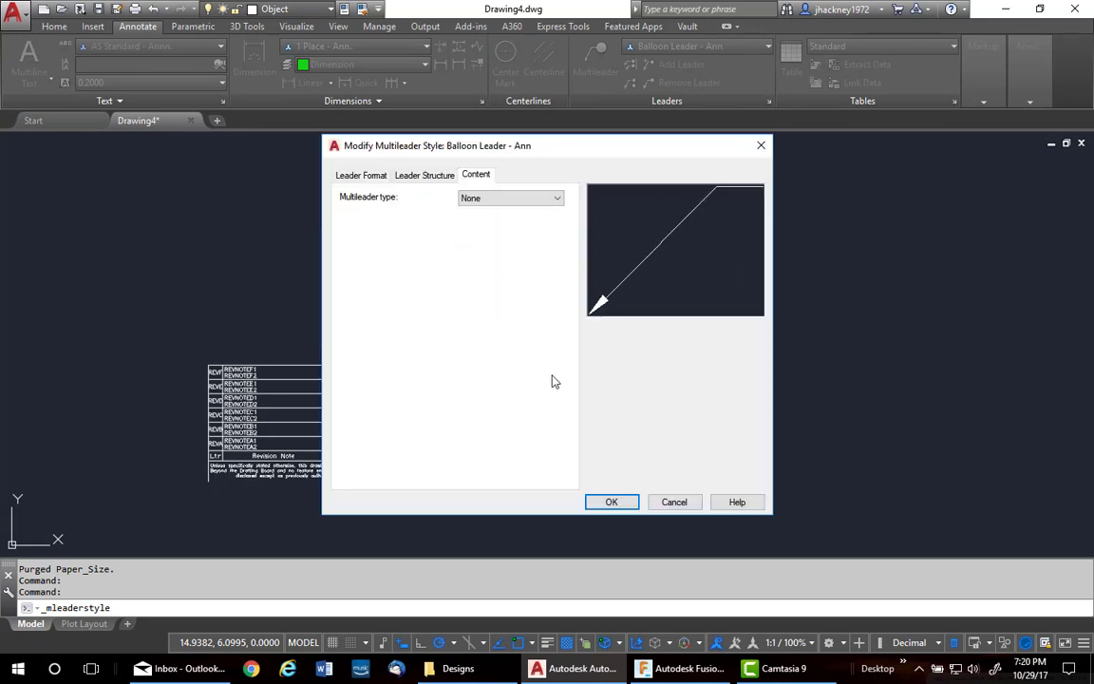
click(612, 502)
click(623, 427)
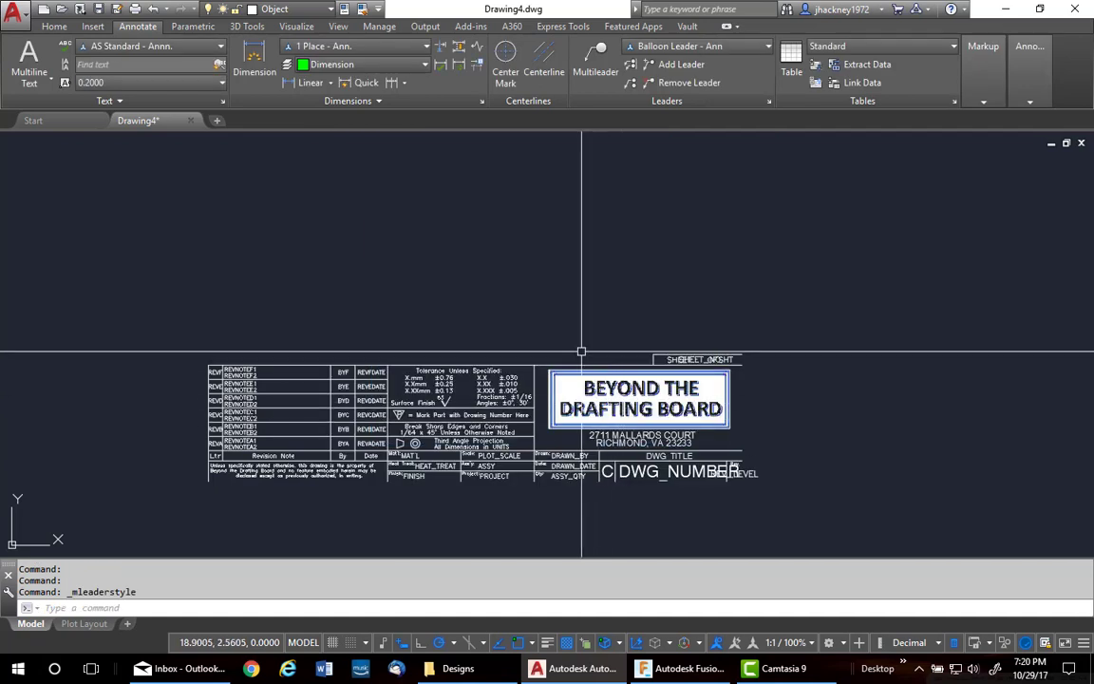
click(425, 50)
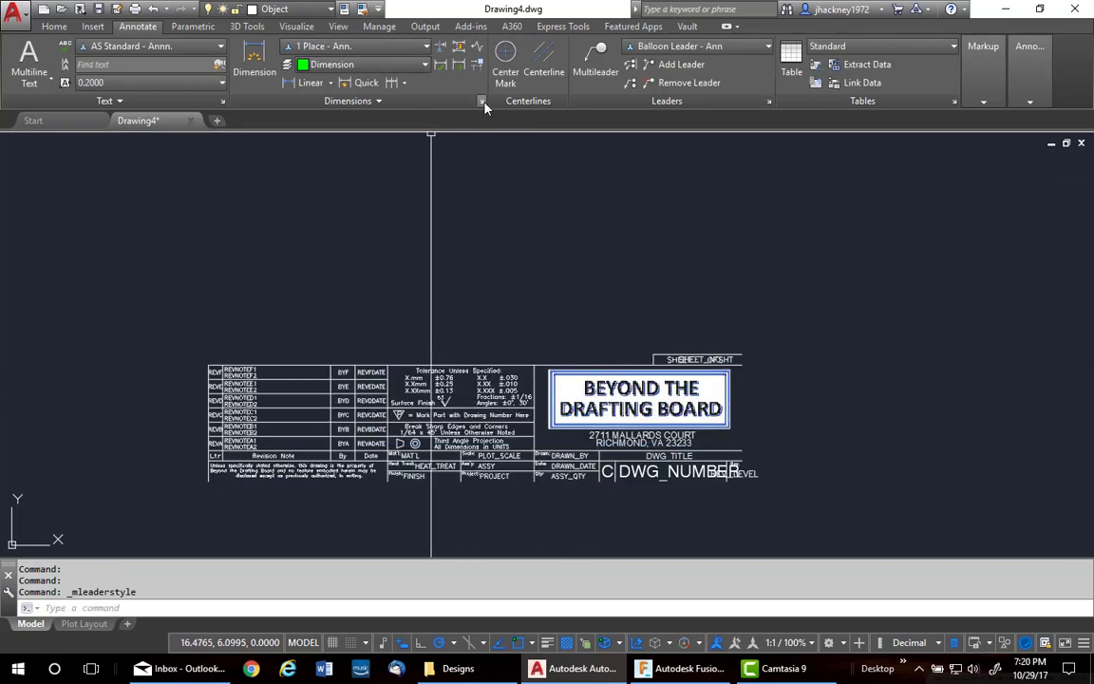
- Try deleting the 1 Place - Ann. dimension style and dismiss the cannot-delete warning
click(435, 90)
click(411, 264)
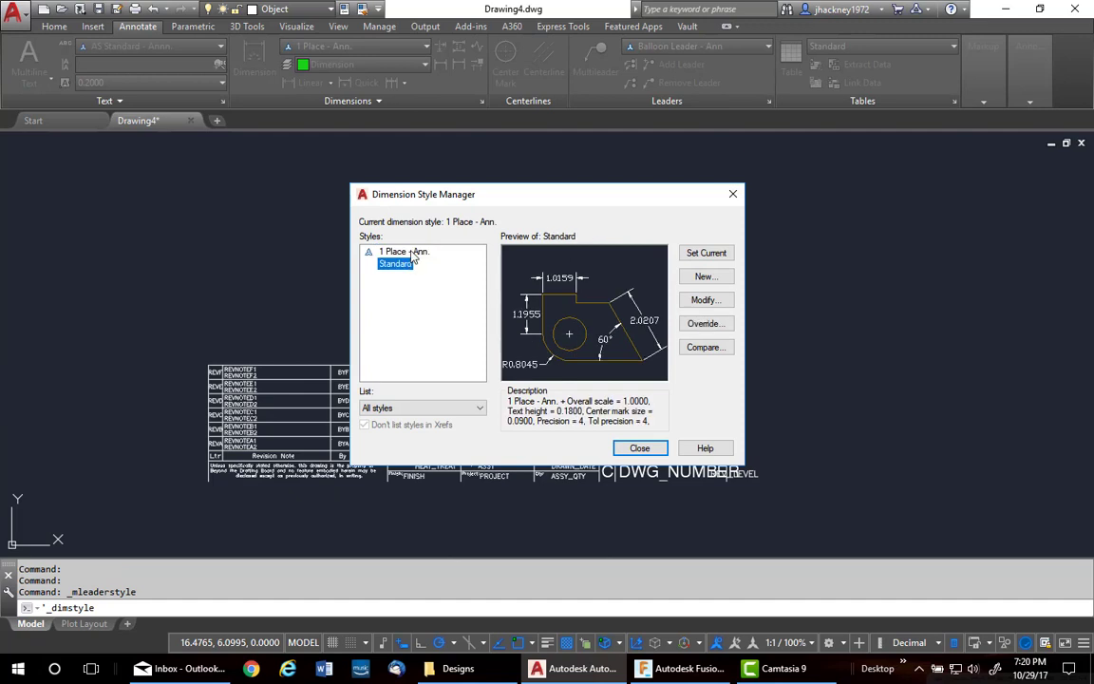
key(Up)
right_click(423, 262)
click(453, 295)
click(636, 355)
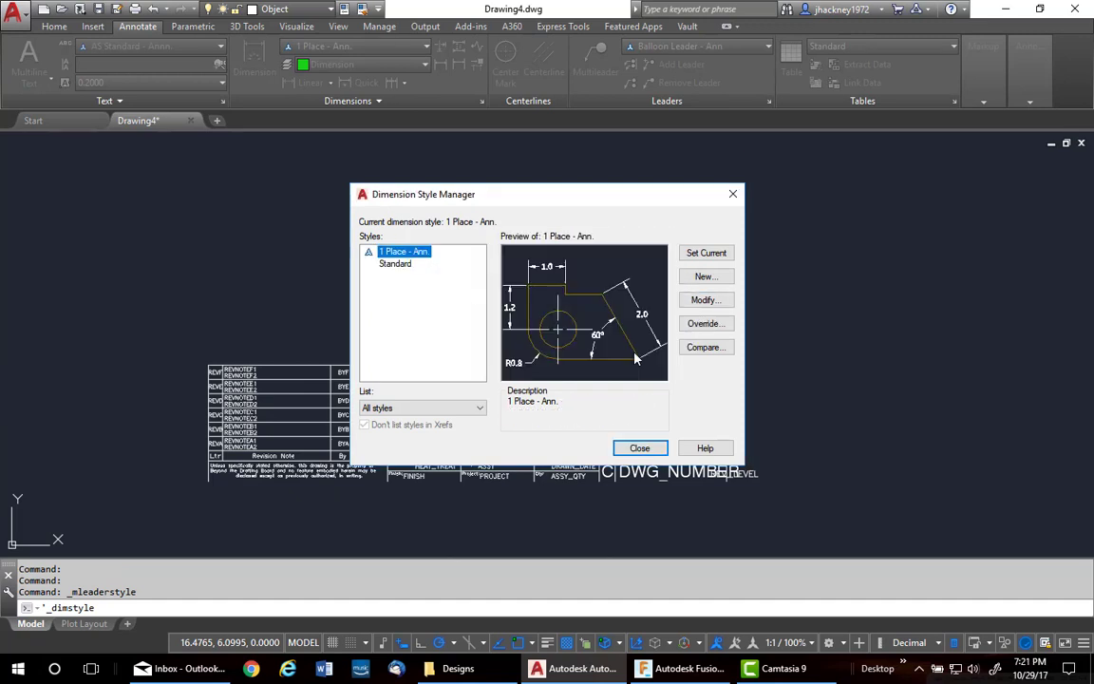
click(639, 447)
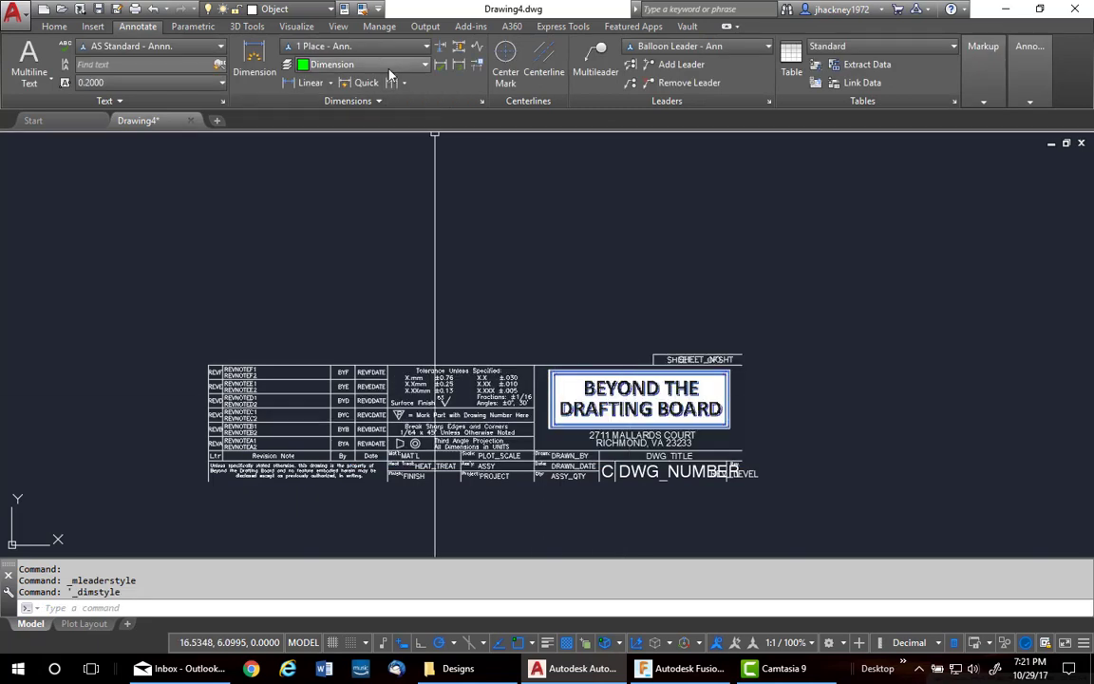
- Make Standard the current dimension style, then delete 1 Place - Ann
click(399, 49)
click(319, 77)
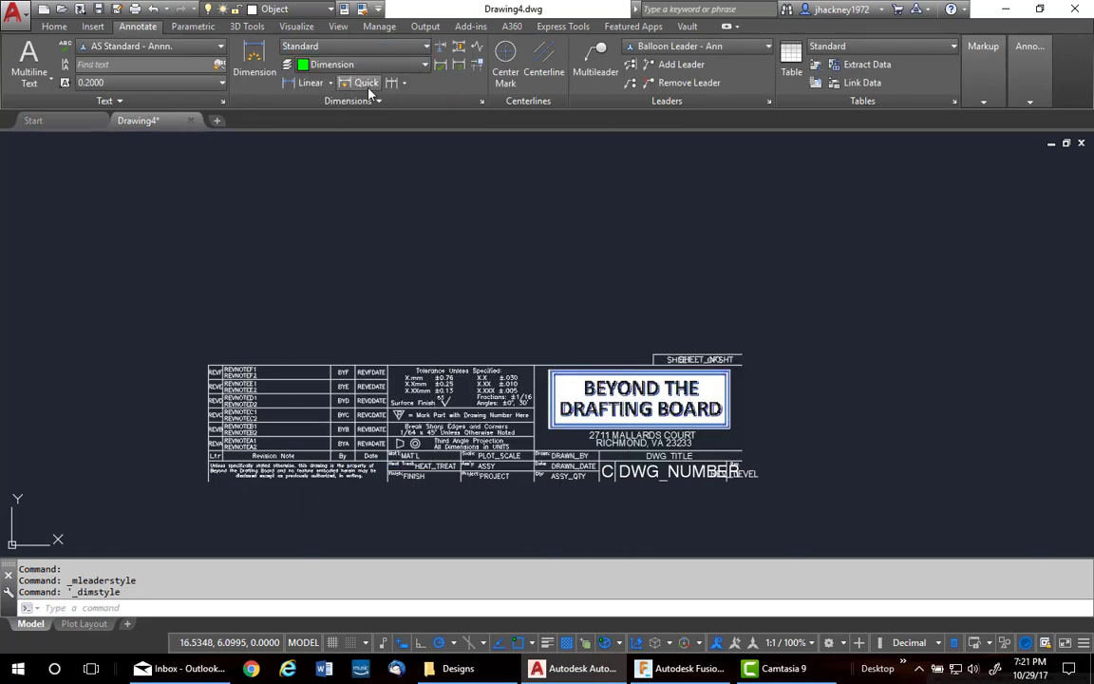
click(482, 102)
click(393, 252)
right_click(411, 253)
click(446, 293)
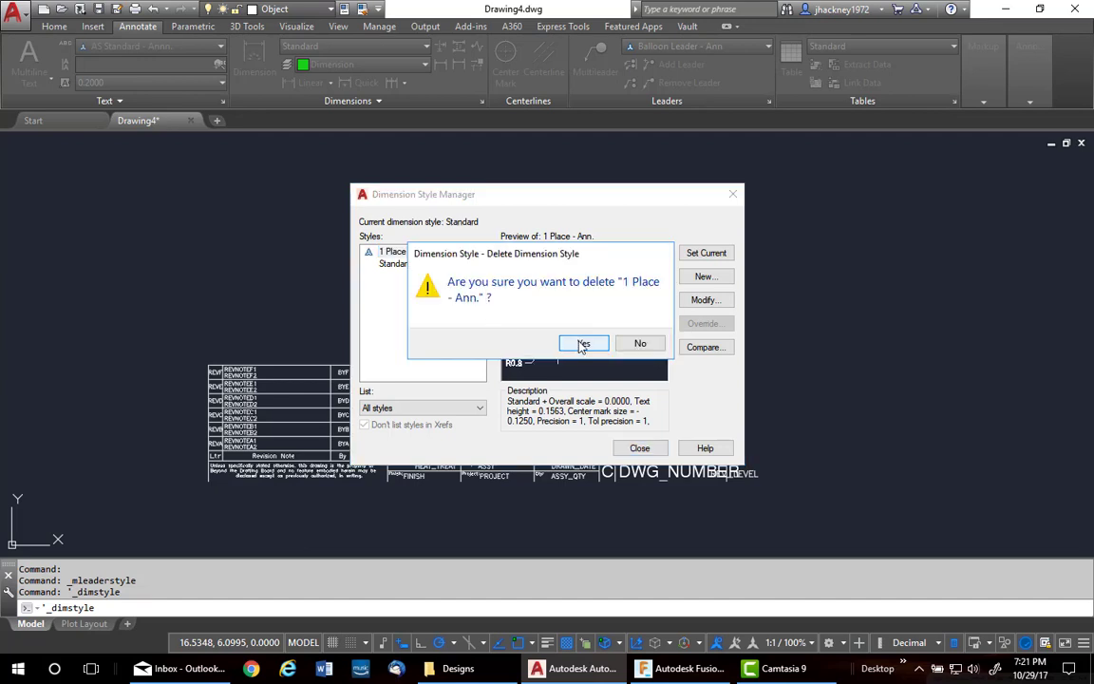
click(523, 311)
click(639, 447)
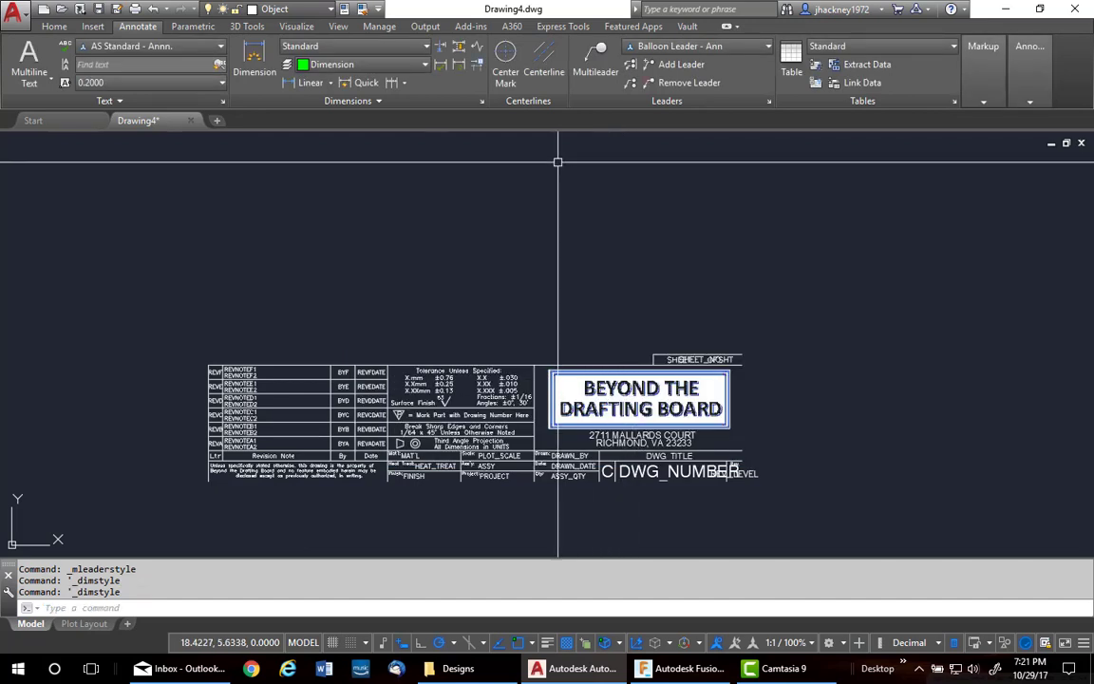
- Make Standard the current multileader style and save the drawing as ACAD Title Block.dwg
click(746, 49)
click(664, 83)
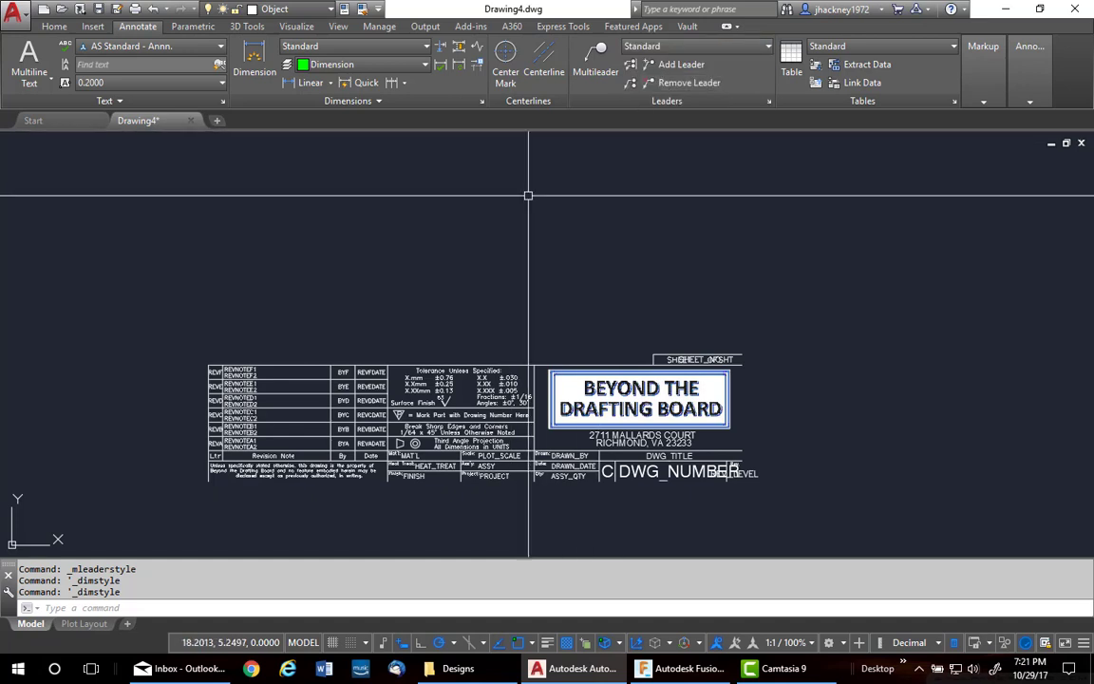
click(99, 9)
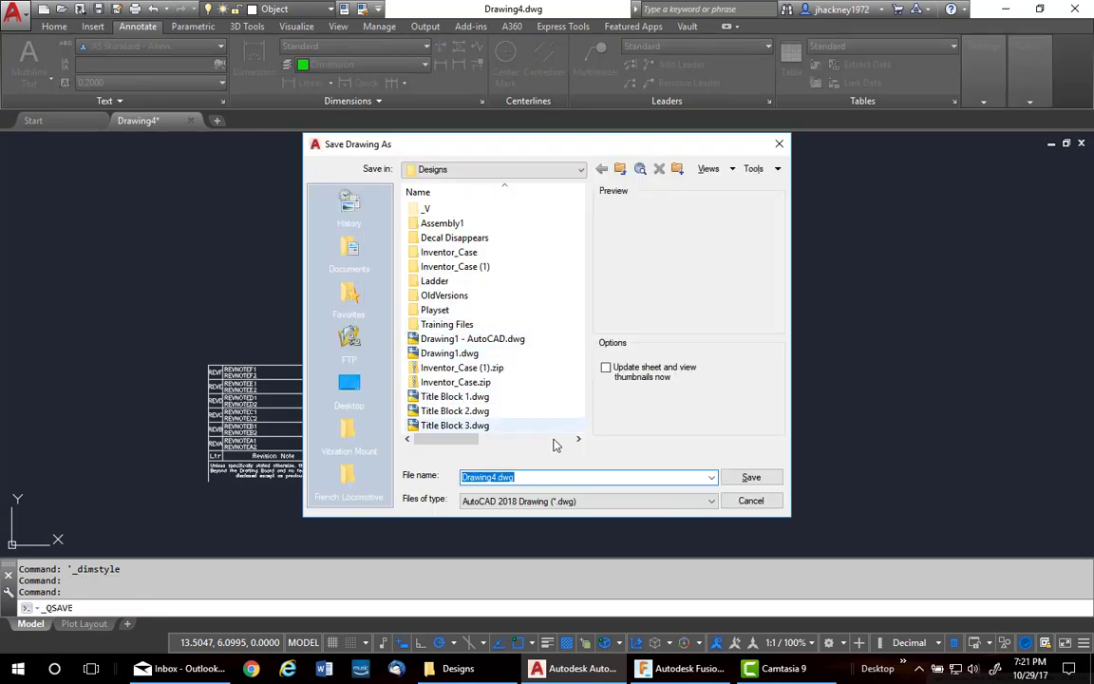
text(ACAD Title Block)
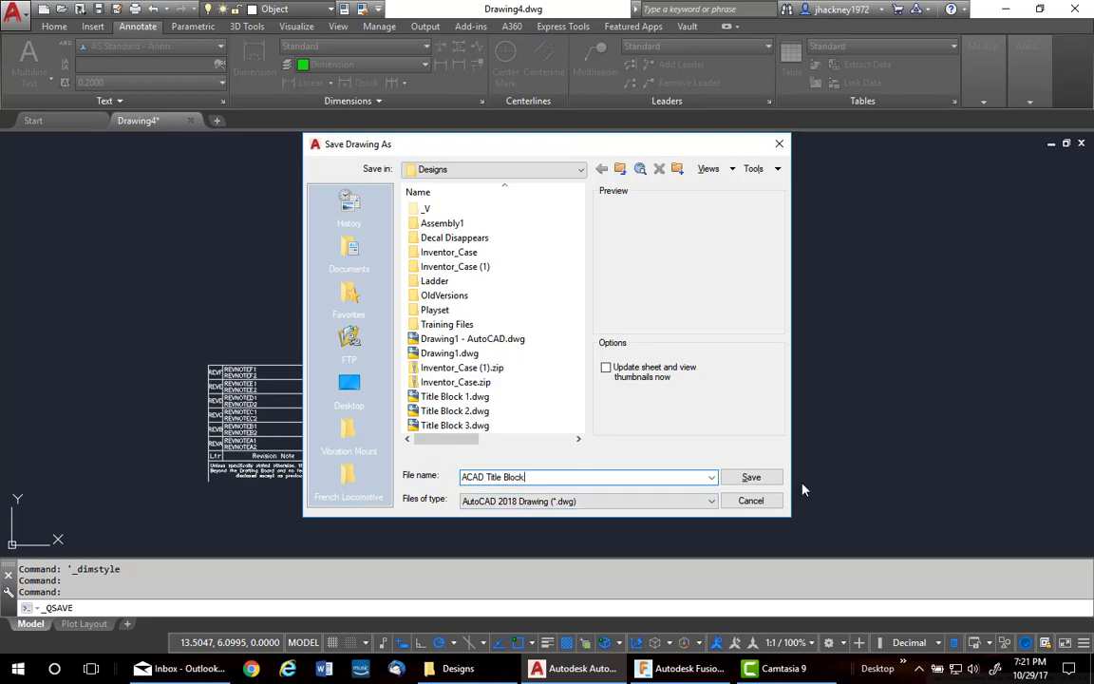
click(753, 478)
middle_drag(478, 285, 496, 286)
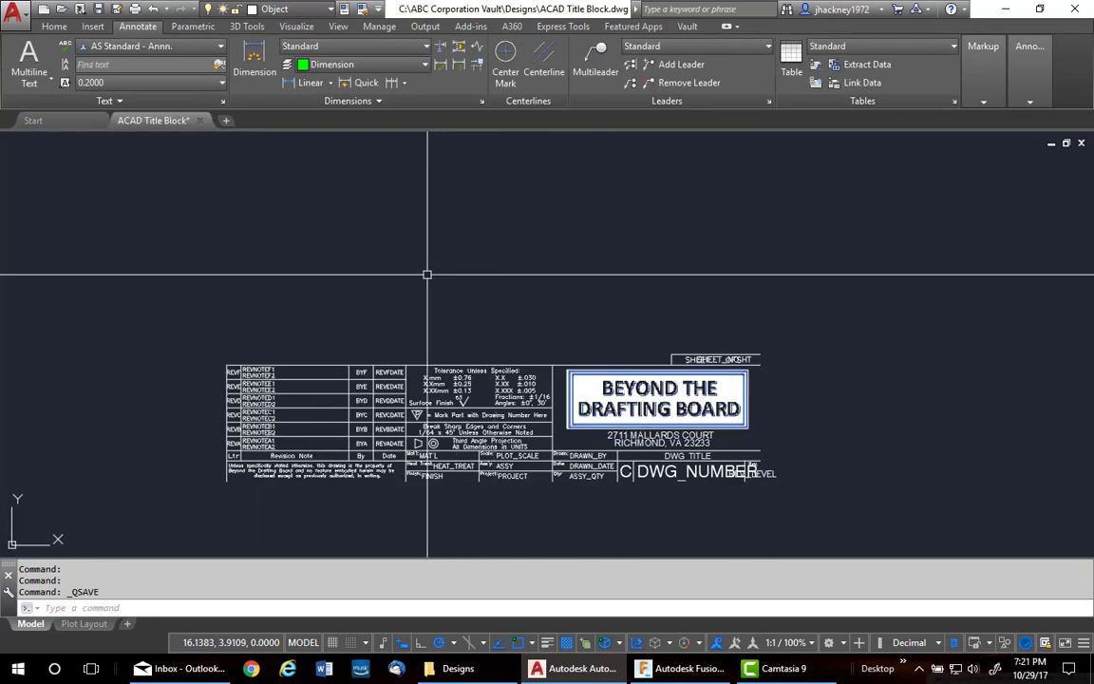
- Run PURGE to review items that cannot be purged, then save the drawing
text(purge)
key(Return)
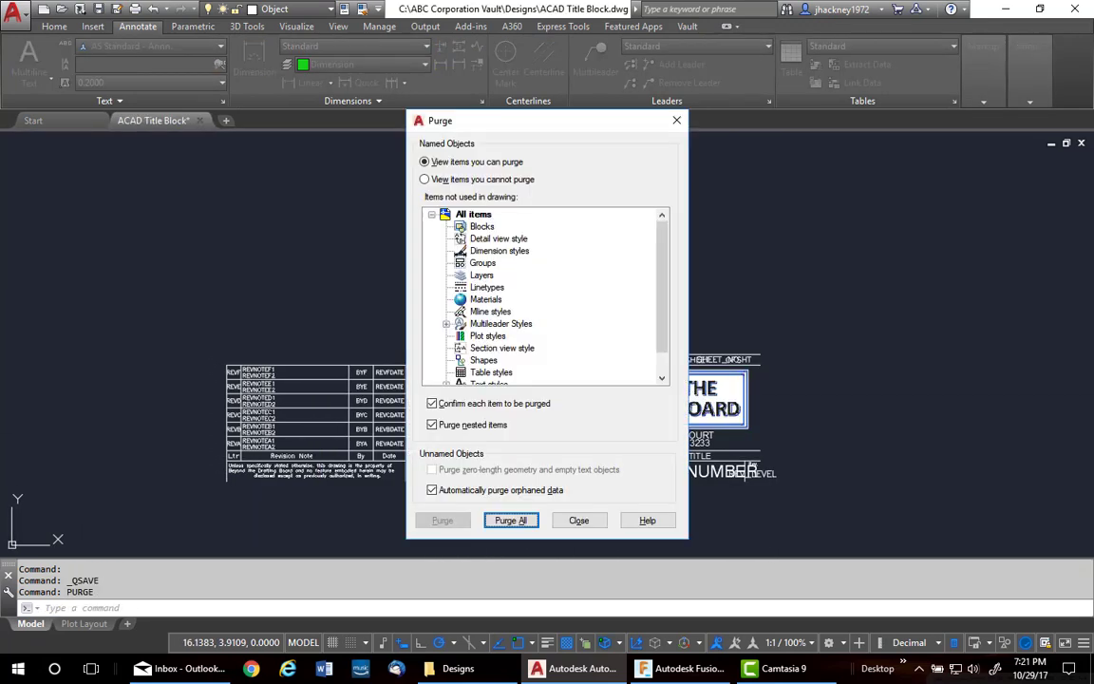
click(425, 179)
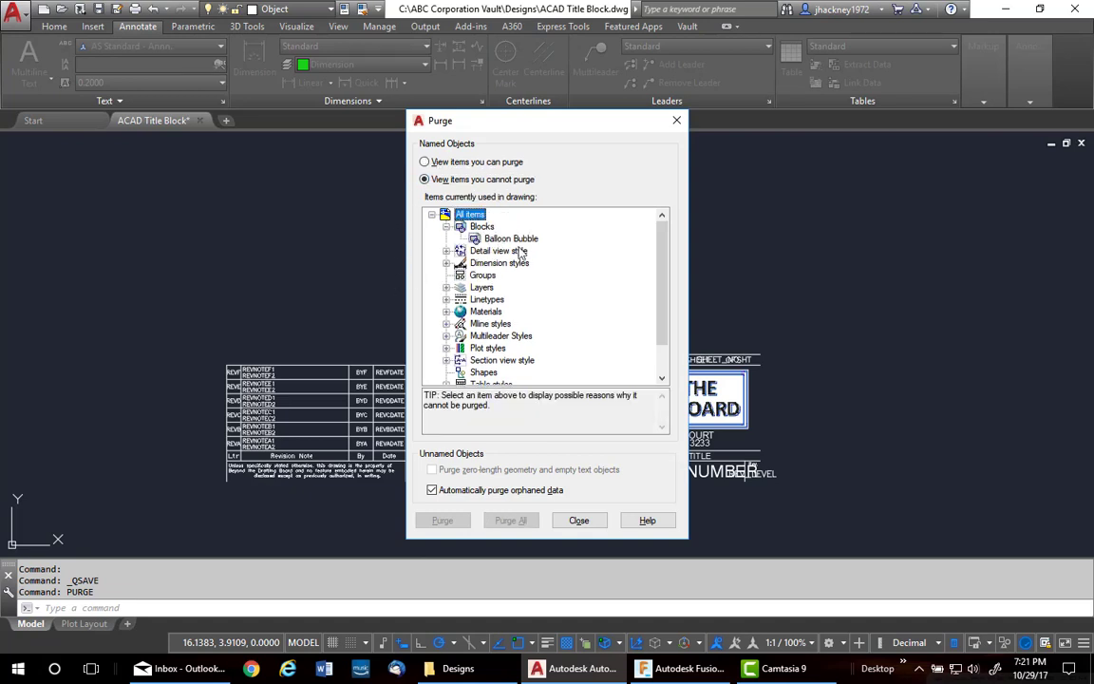
click(577, 521)
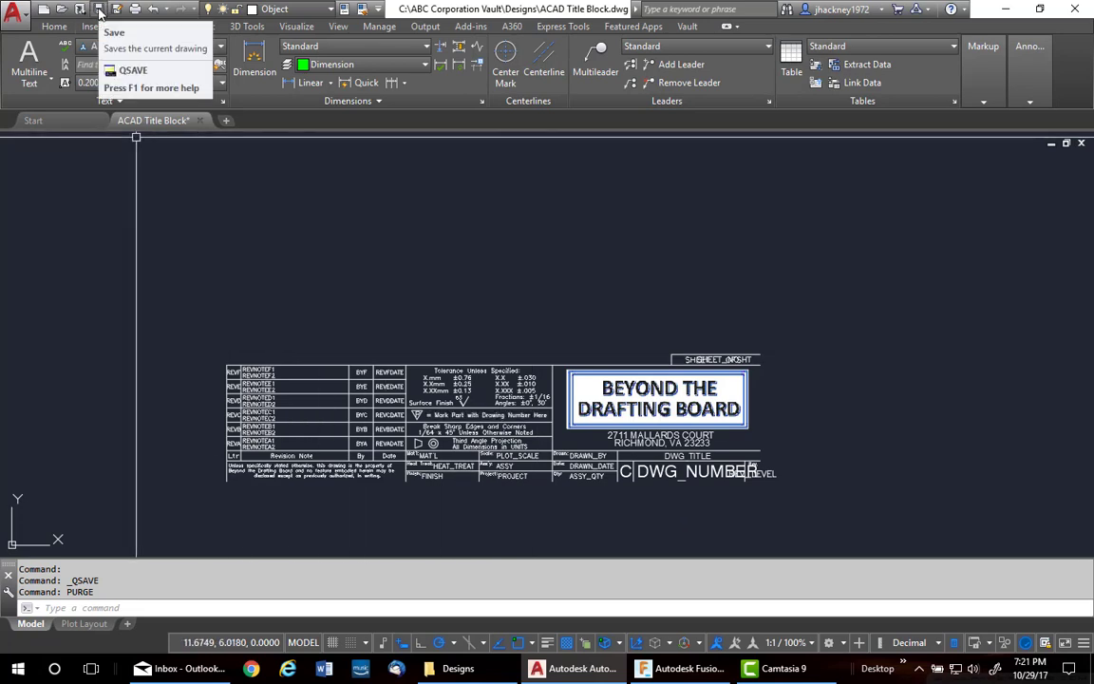
click(99, 12)
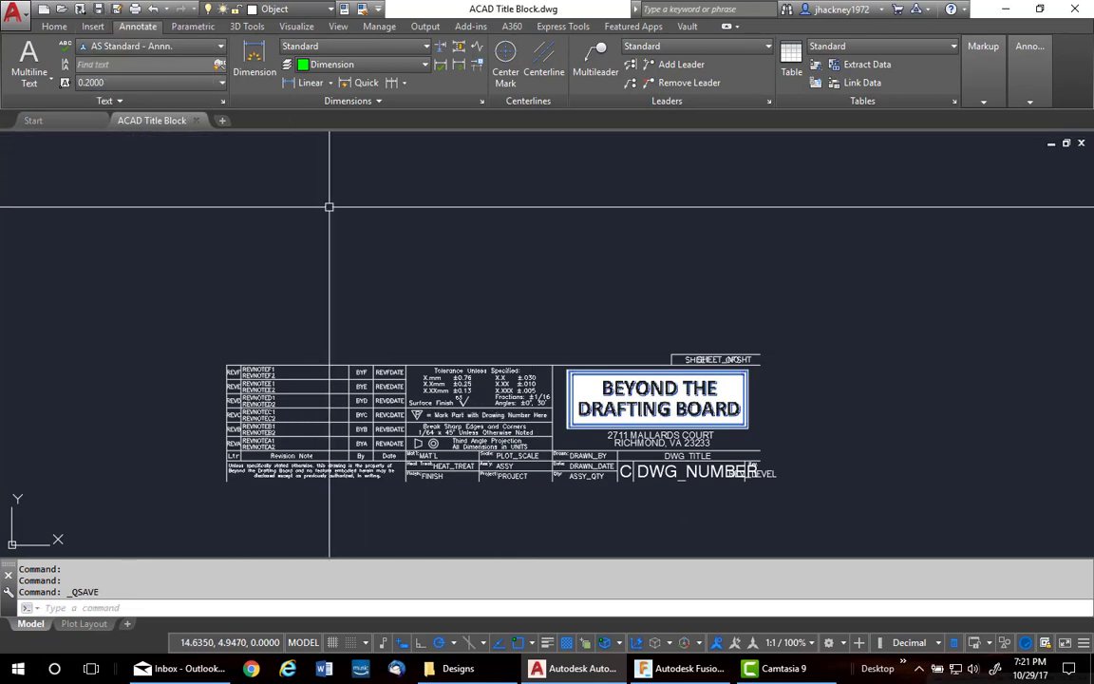
- Purge all remaining unused items, then reopen PURGE to list non-purgeable items
key(Return)
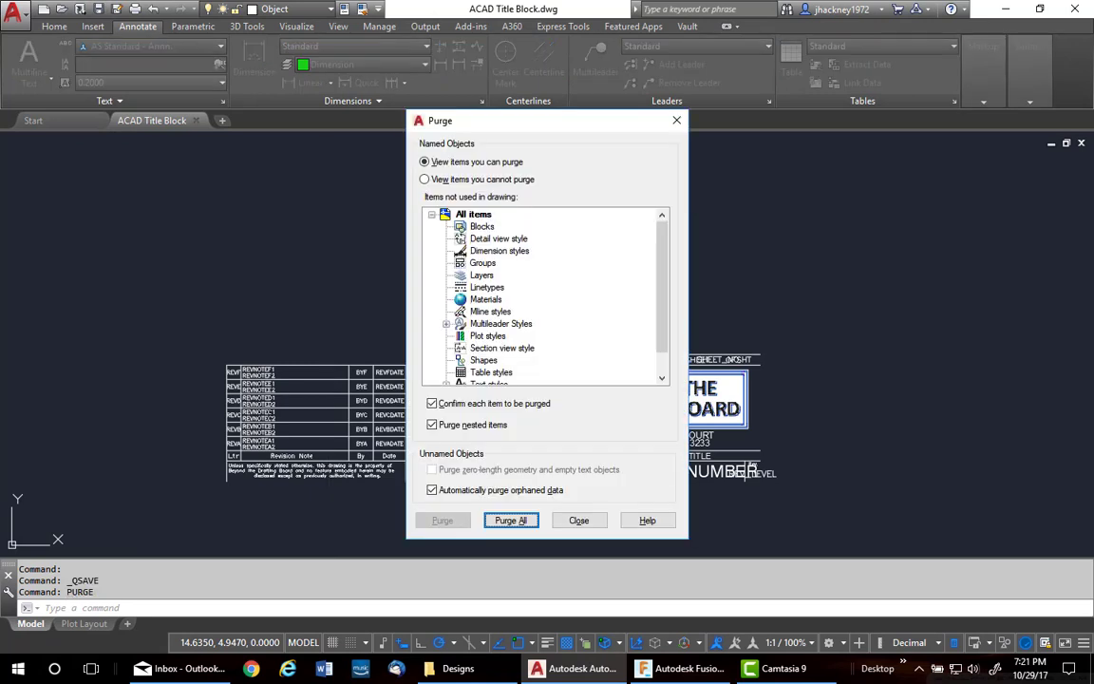
click(510, 520)
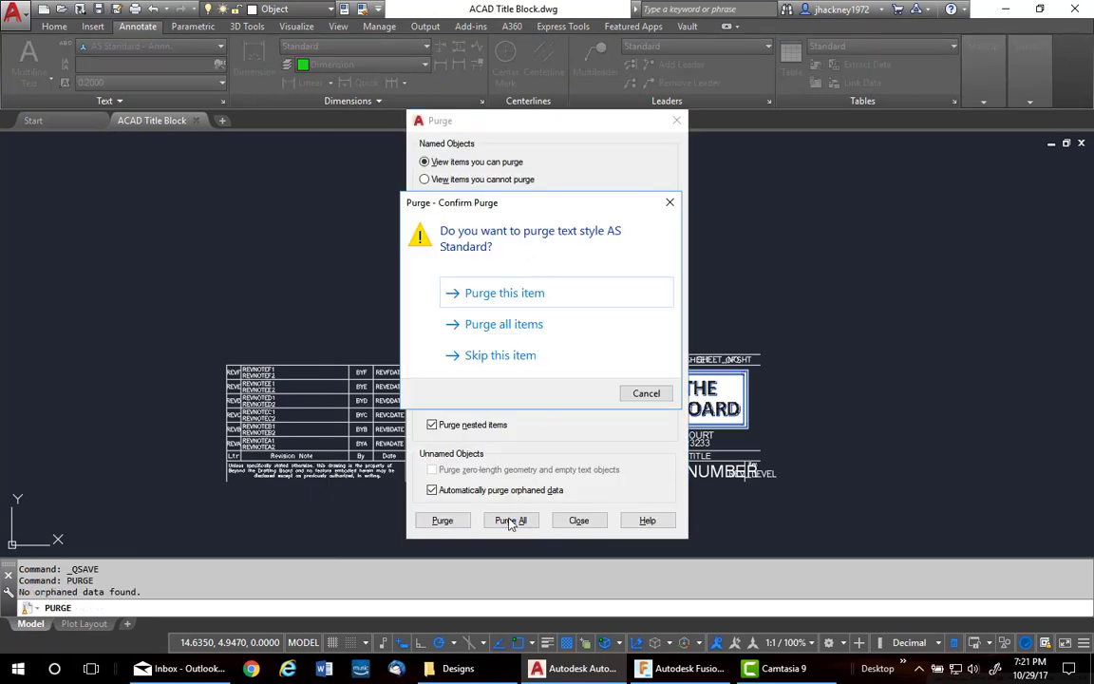
click(474, 328)
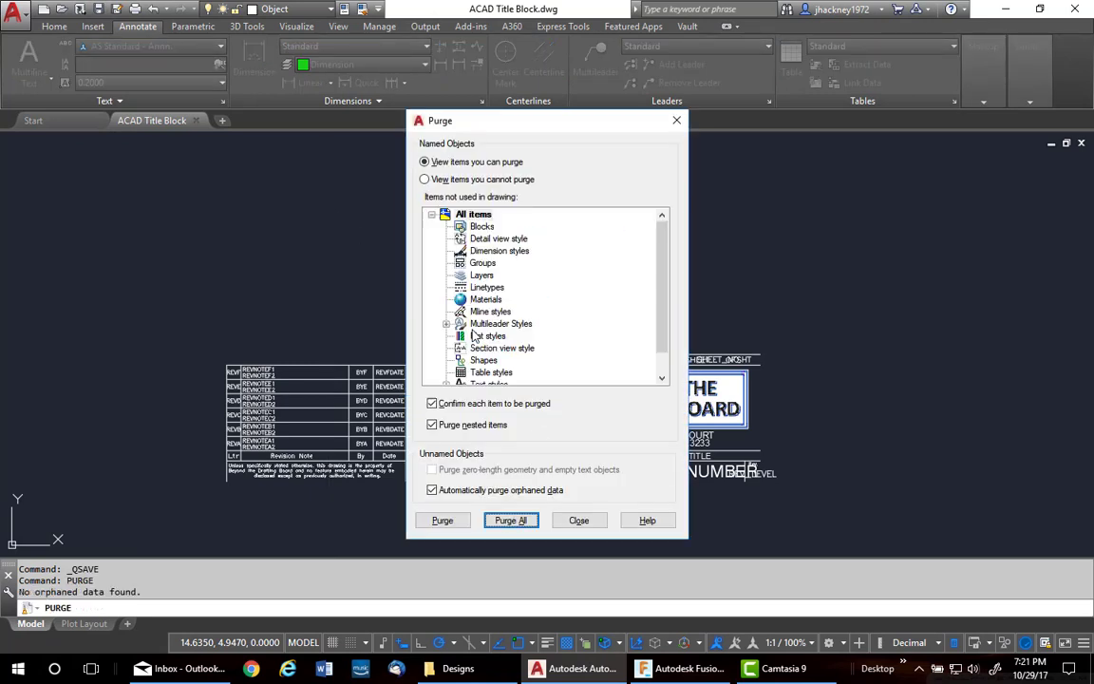
click(577, 520)
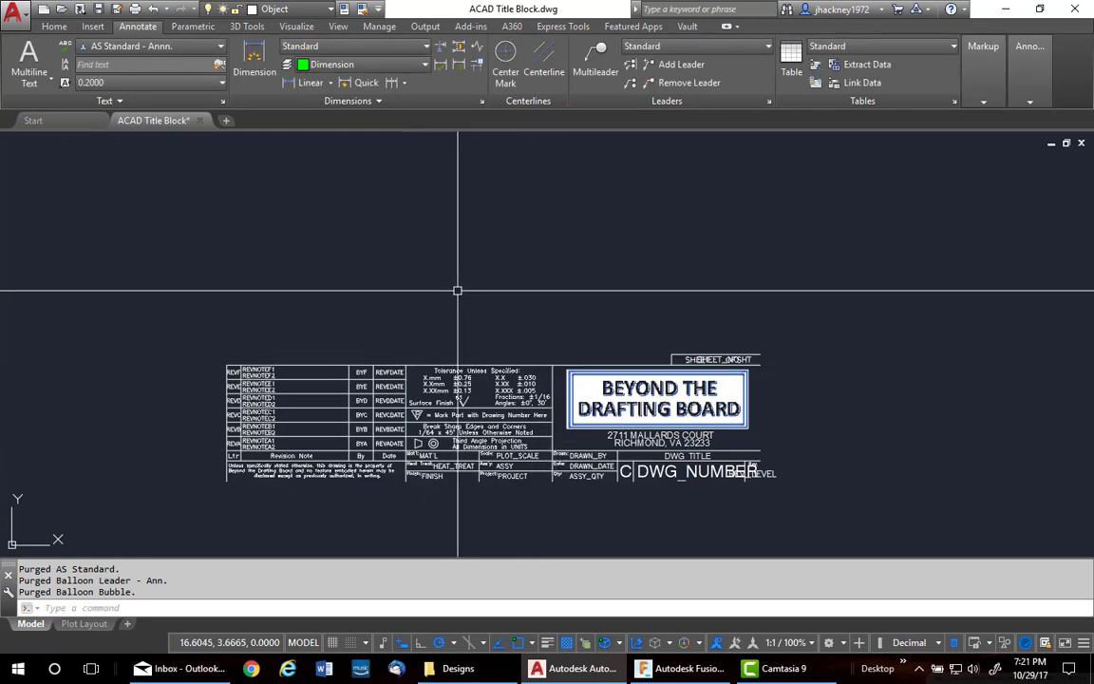
text(purge)
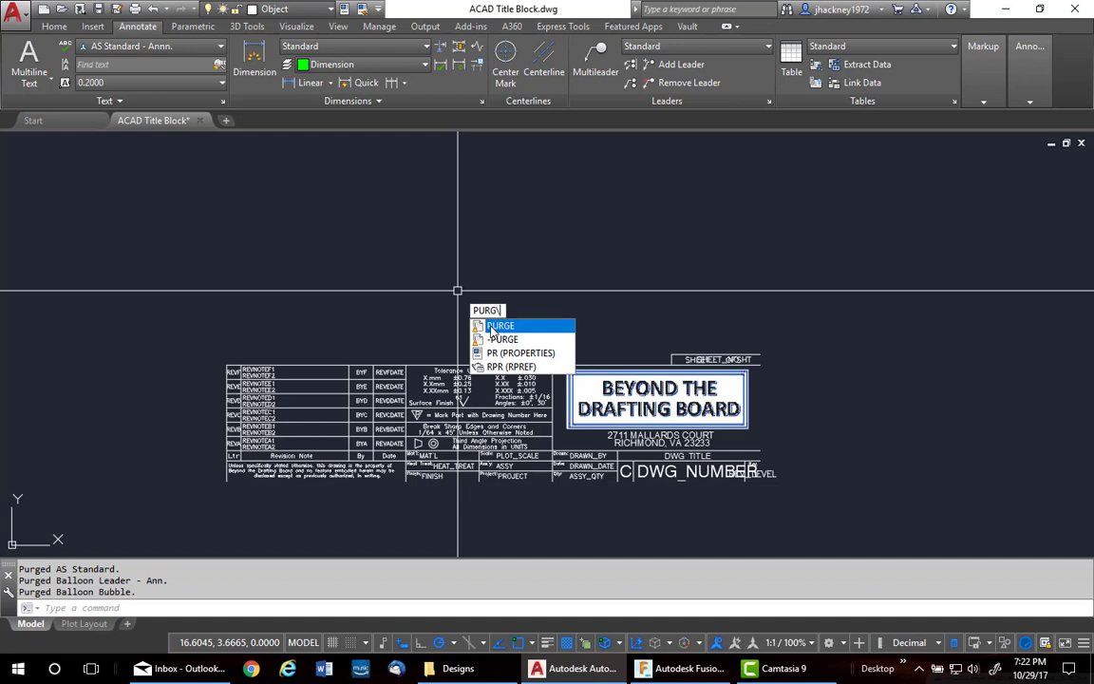
key(Return)
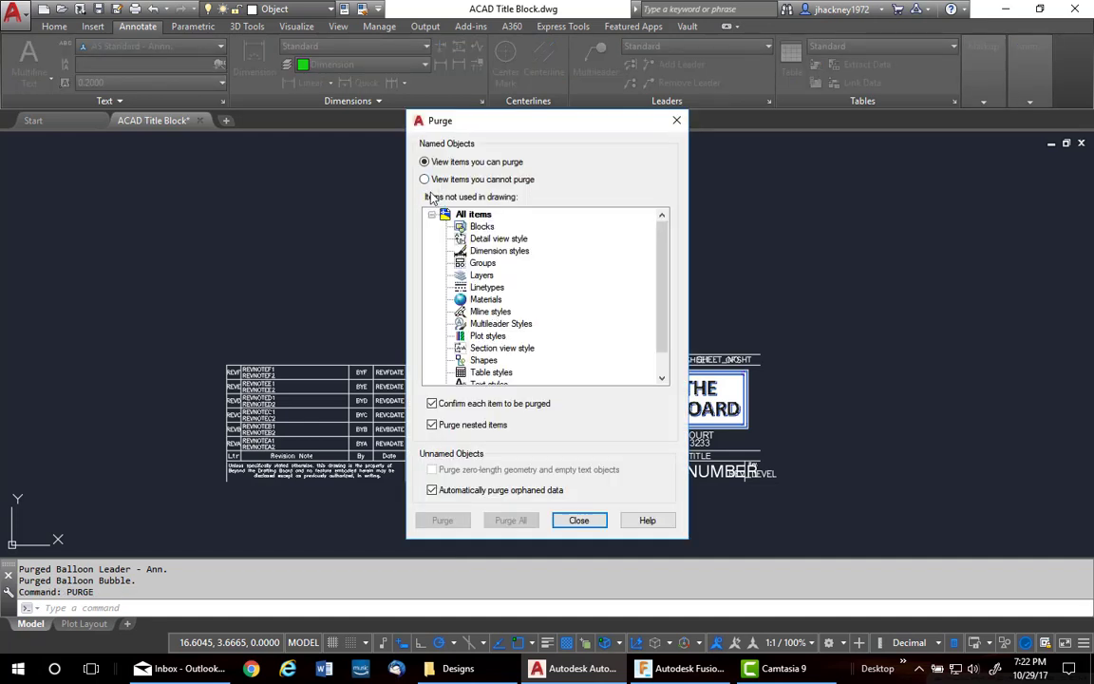
click(425, 180)
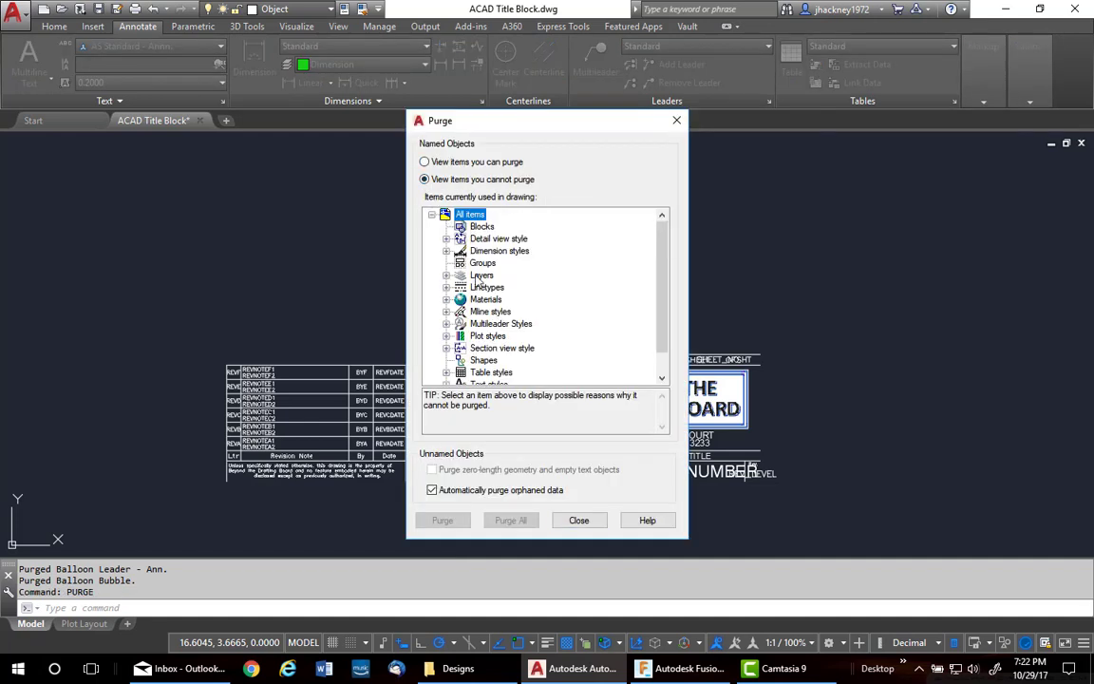
- Close the purge window and bring the title block into view
click(576, 518)
scroll(640, 327, up, 3)
middle_drag(637, 317, 603, 229)
scroll(568, 446, up, 4)
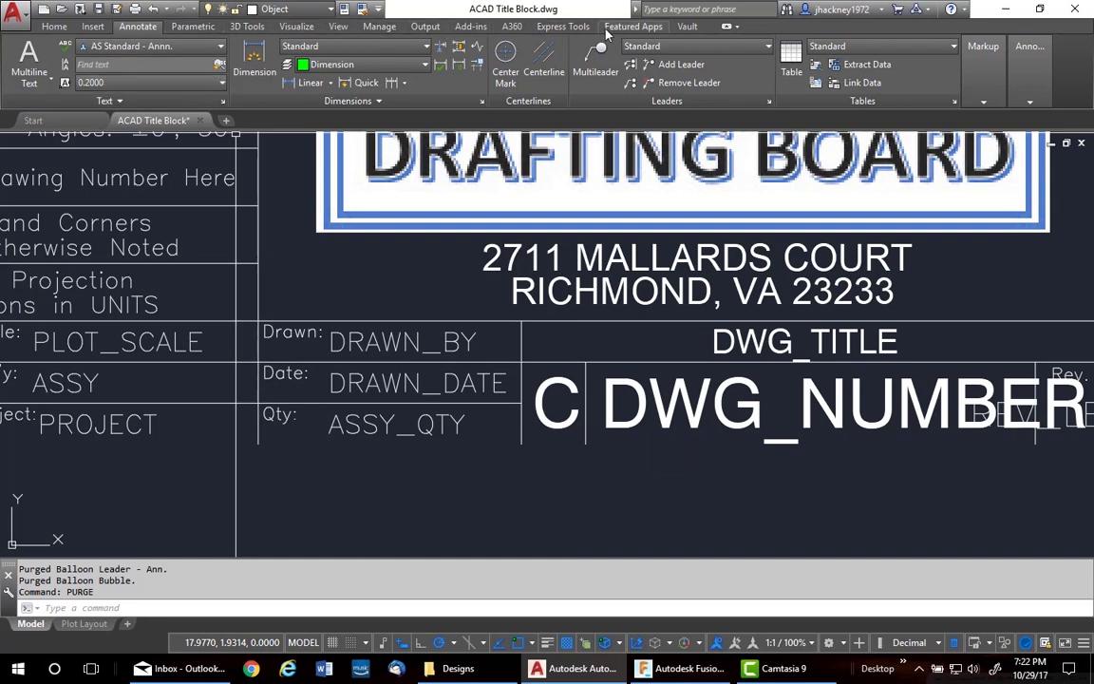
- Re-justify the C text beside DWG_NUMBER to Middle Center (MC) with Express Tools Justify
click(570, 26)
click(238, 78)
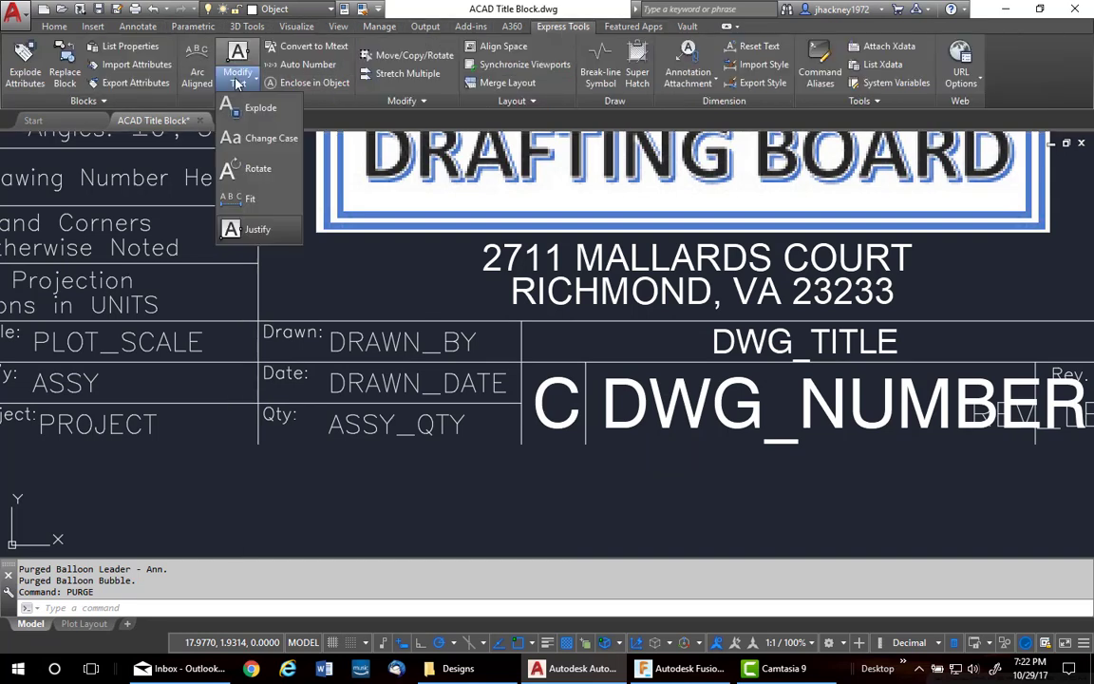
click(245, 228)
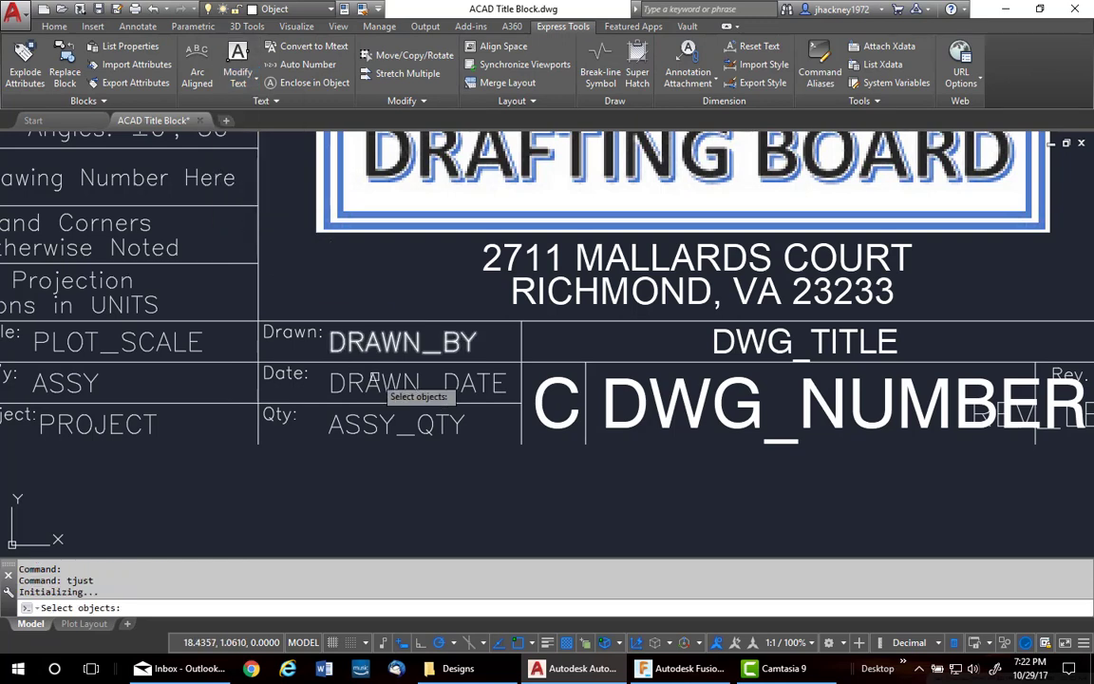
click(551, 397)
key(Return)
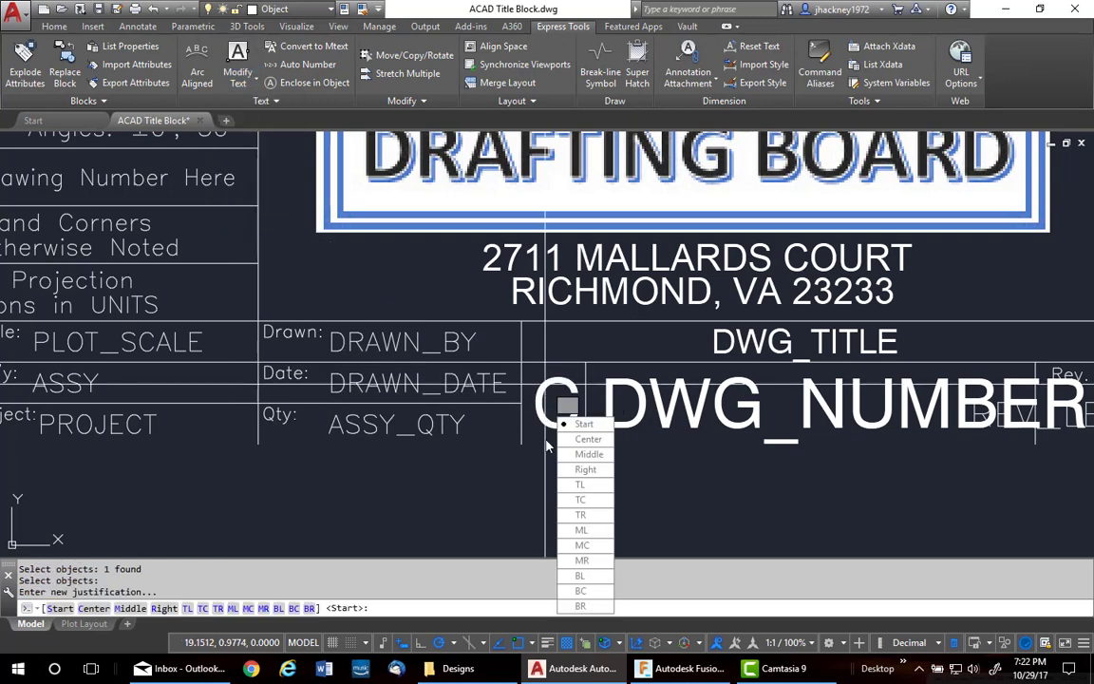
click(595, 550)
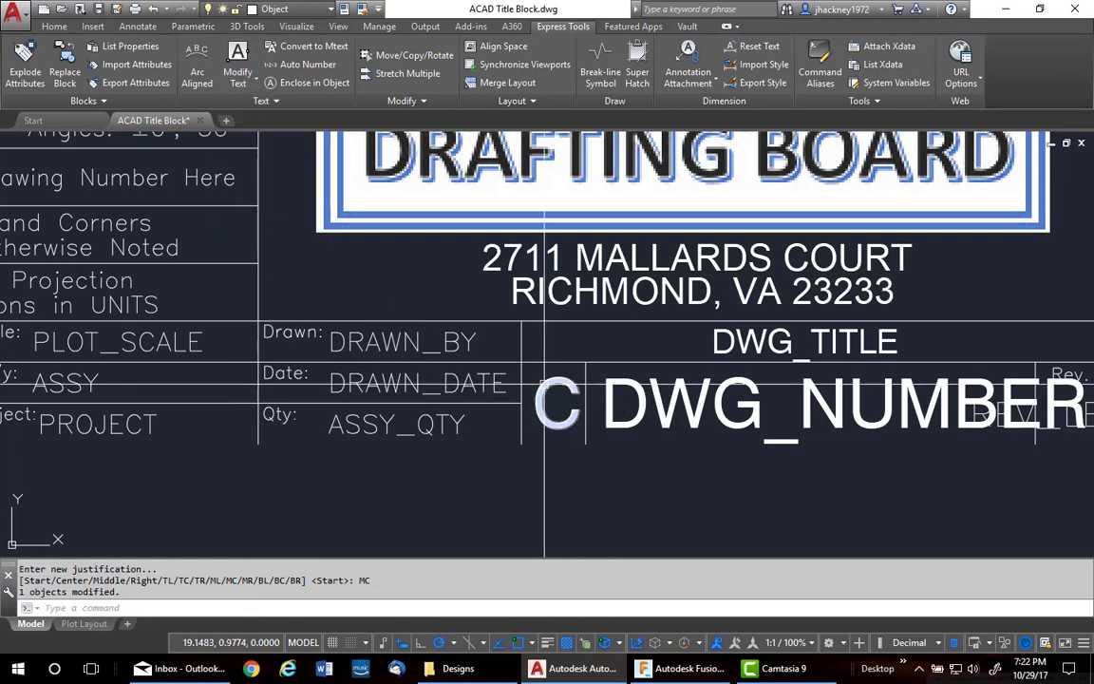
- Define a SHEET_SIZE attribute prompting 'Enter Sheet Size', Middle center, SWISS style
click(139, 28)
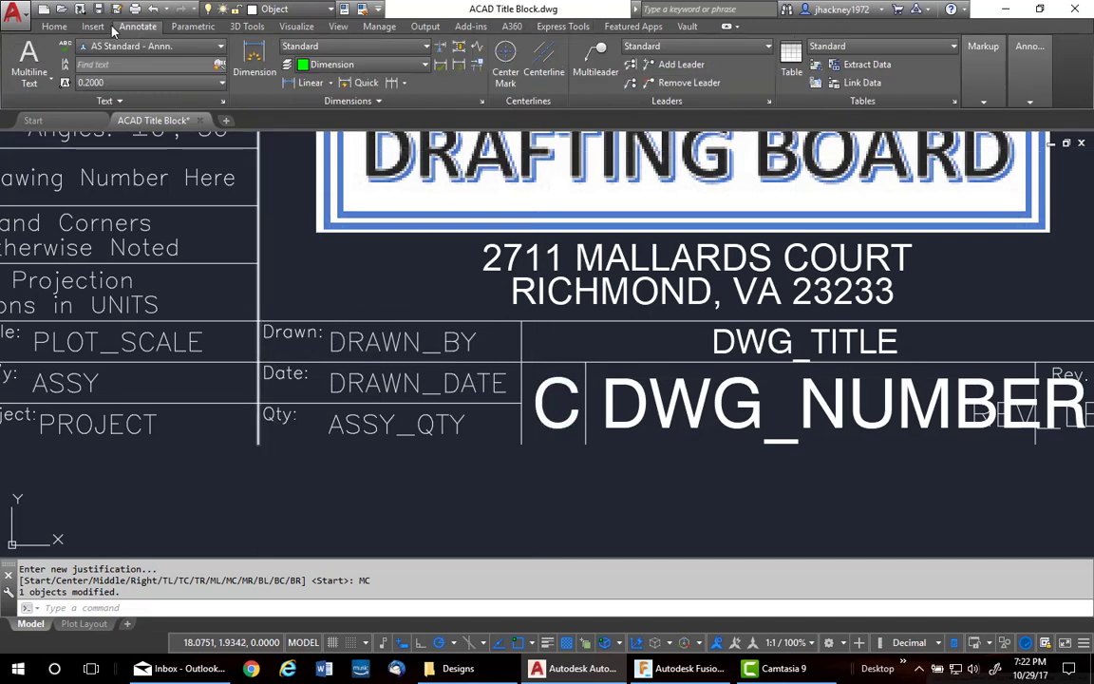
click(92, 26)
click(152, 59)
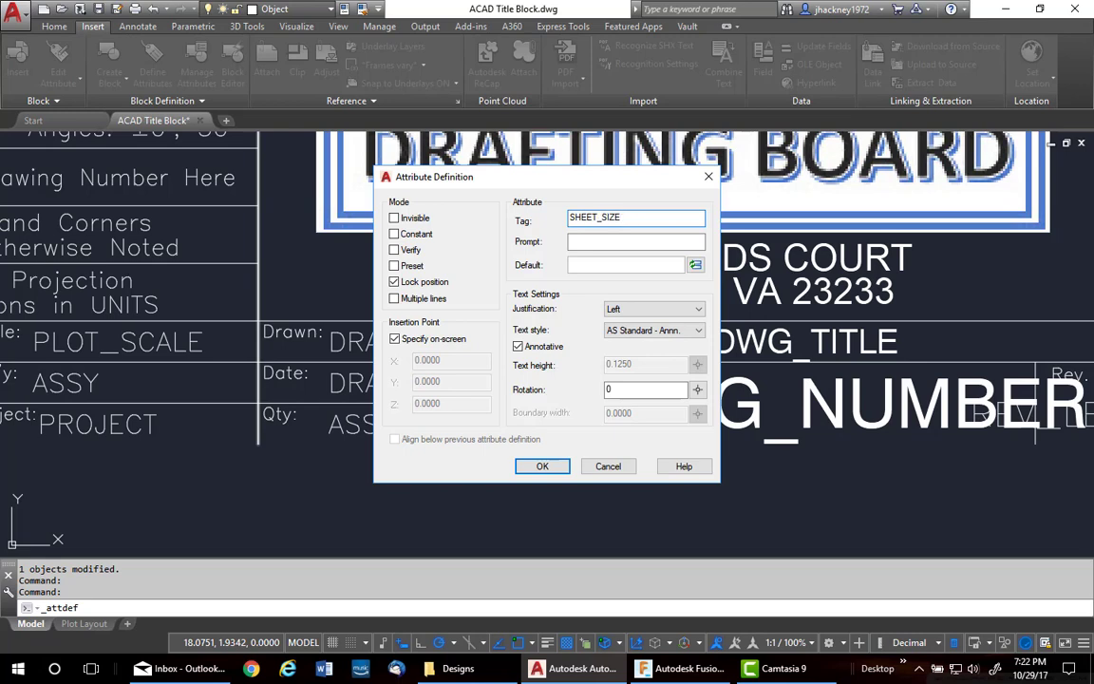
click(601, 241)
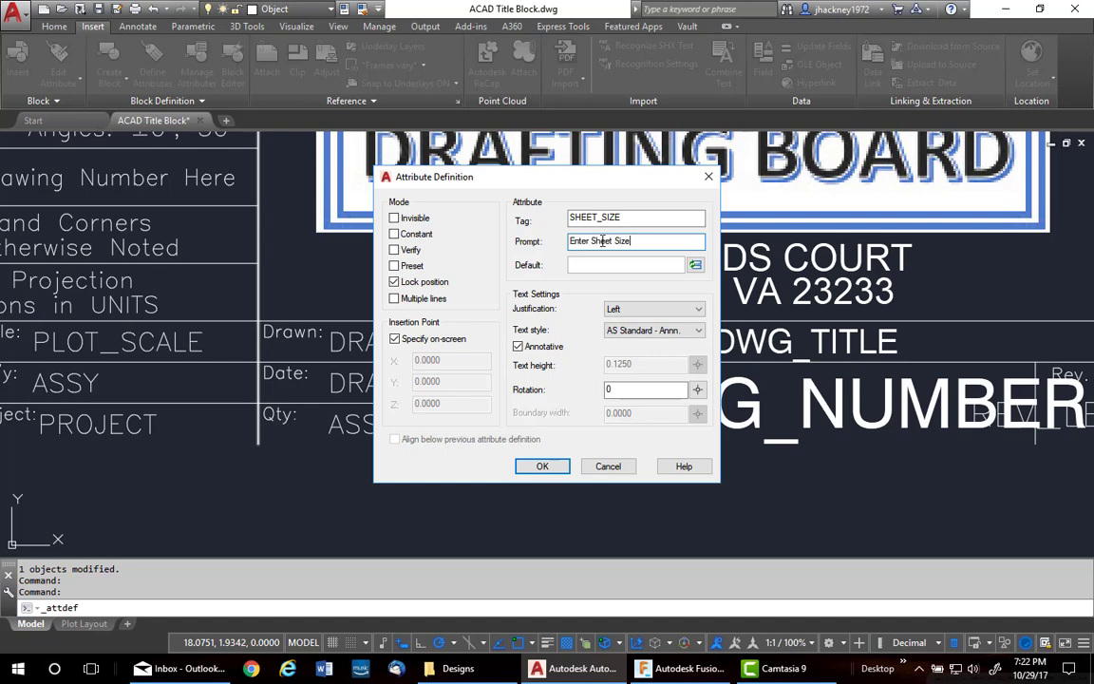
click(696, 309)
click(629, 421)
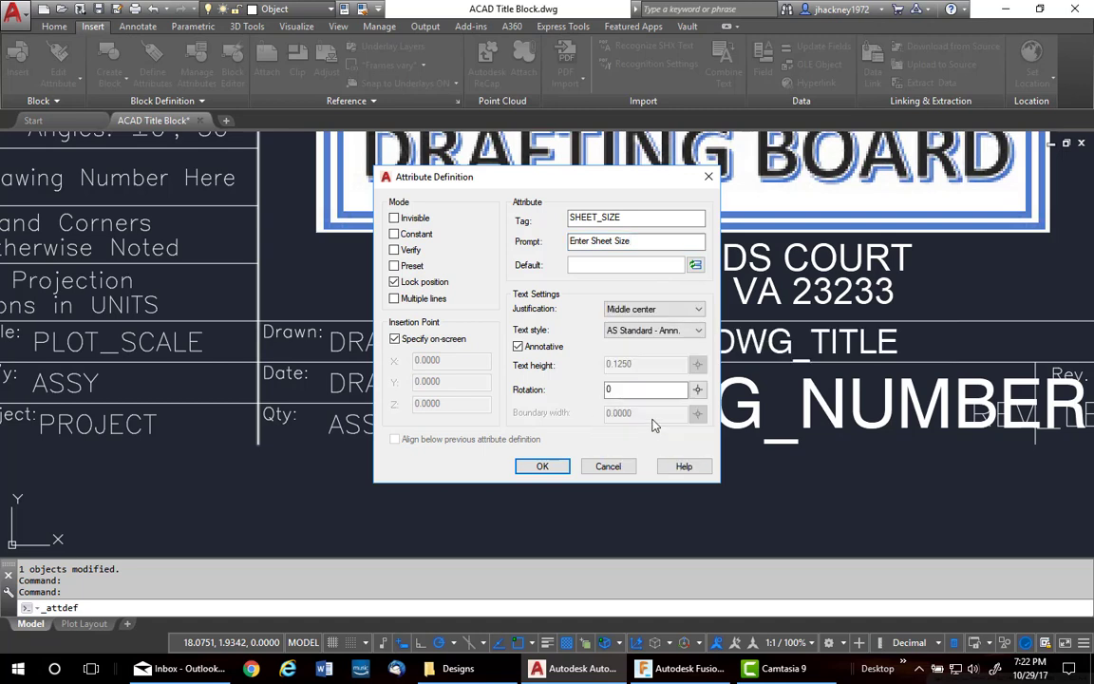
click(697, 331)
click(655, 383)
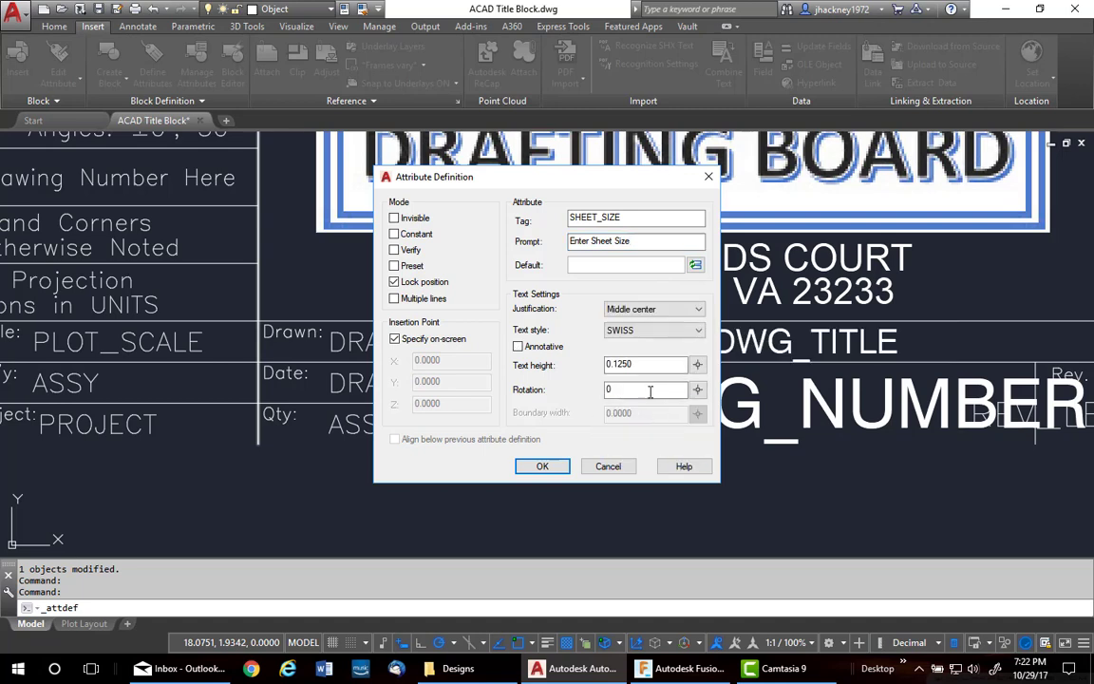
click(542, 466)
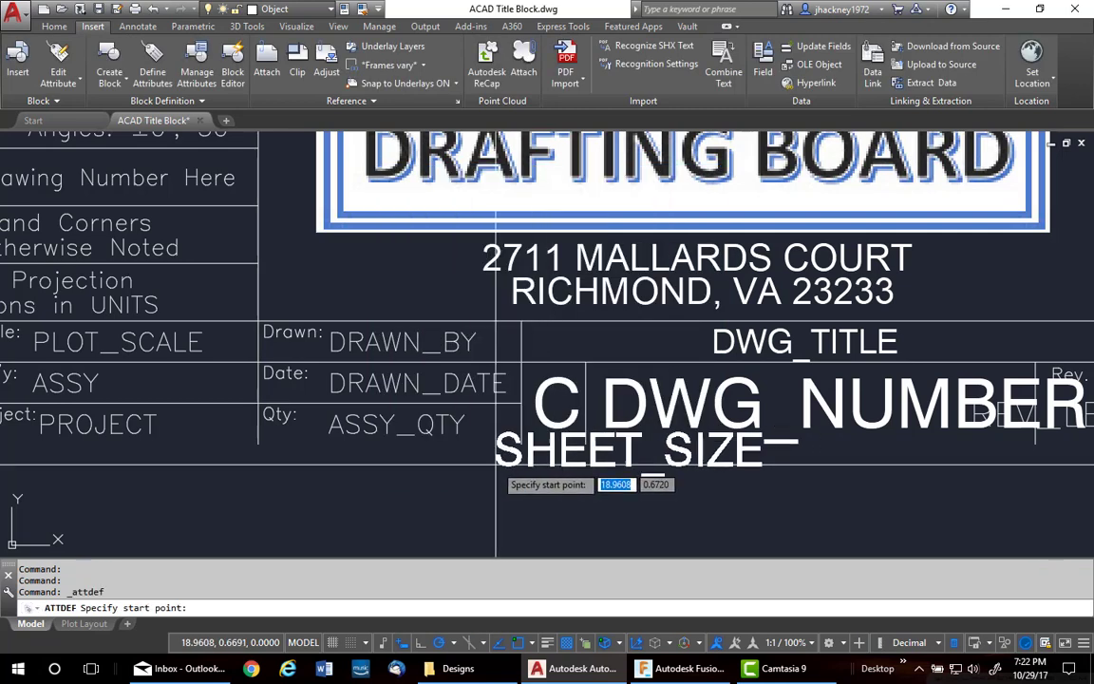
- Place the attribute at the C text's insertion point, then delete the C letter
shift+right_click(562, 410)
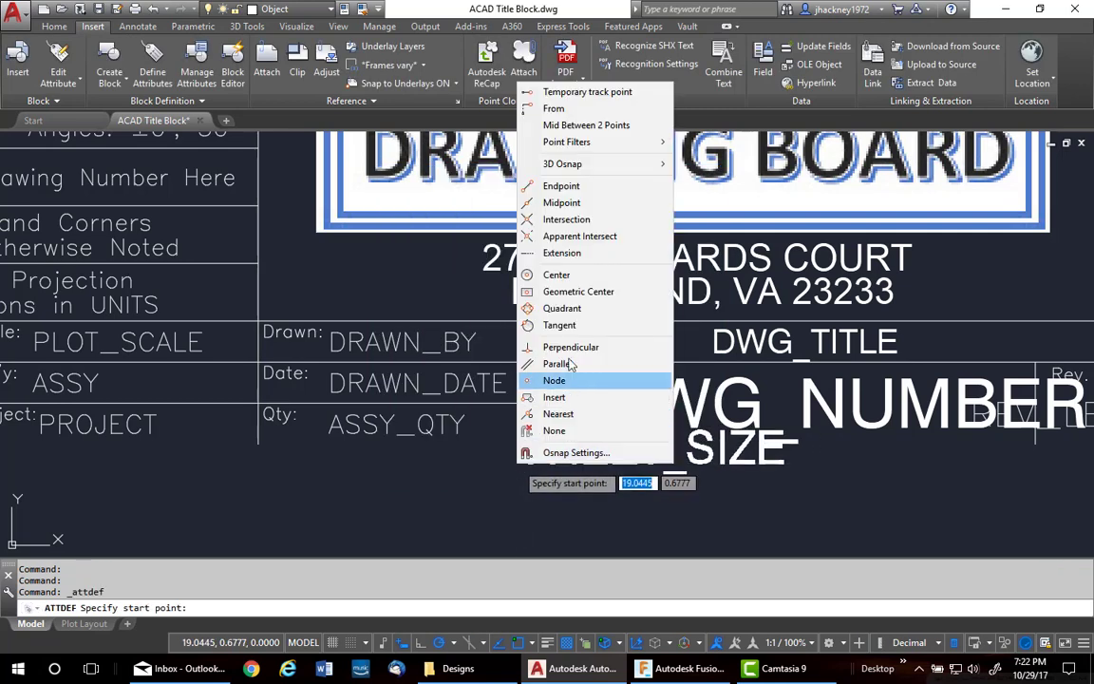
click(562, 399)
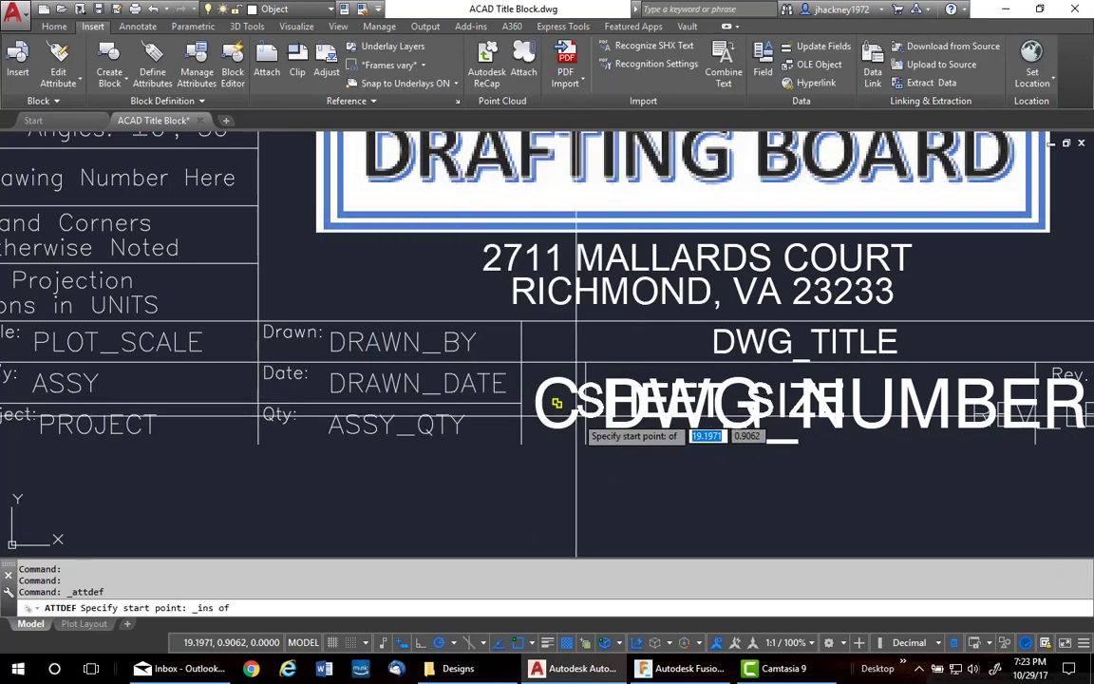
key(Escape)
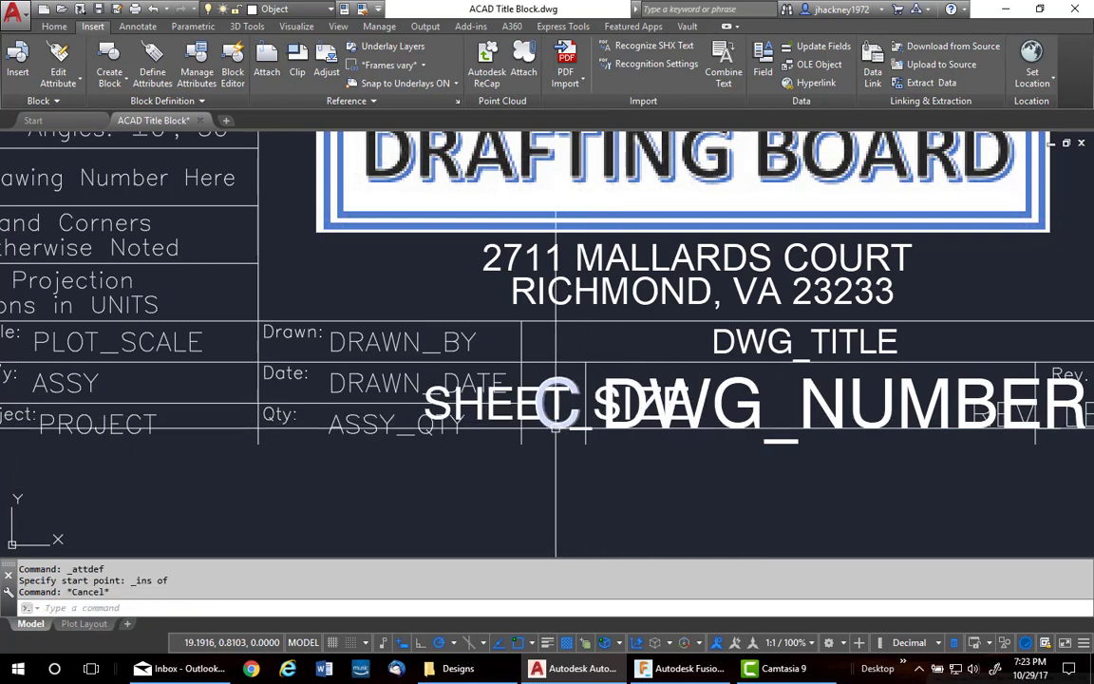
click(561, 403)
key(Delete)
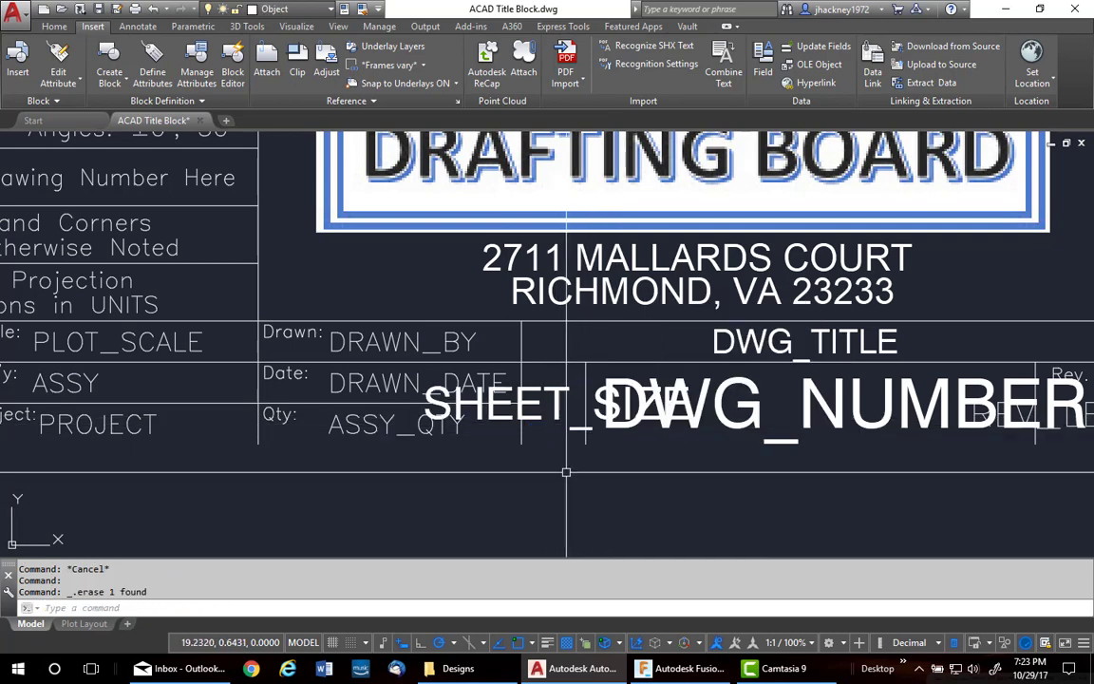
scroll(565, 471, down, 3)
- Recentre the title block and clear the MAT'L attribute's dash default
scroll(570, 470, down, 2)
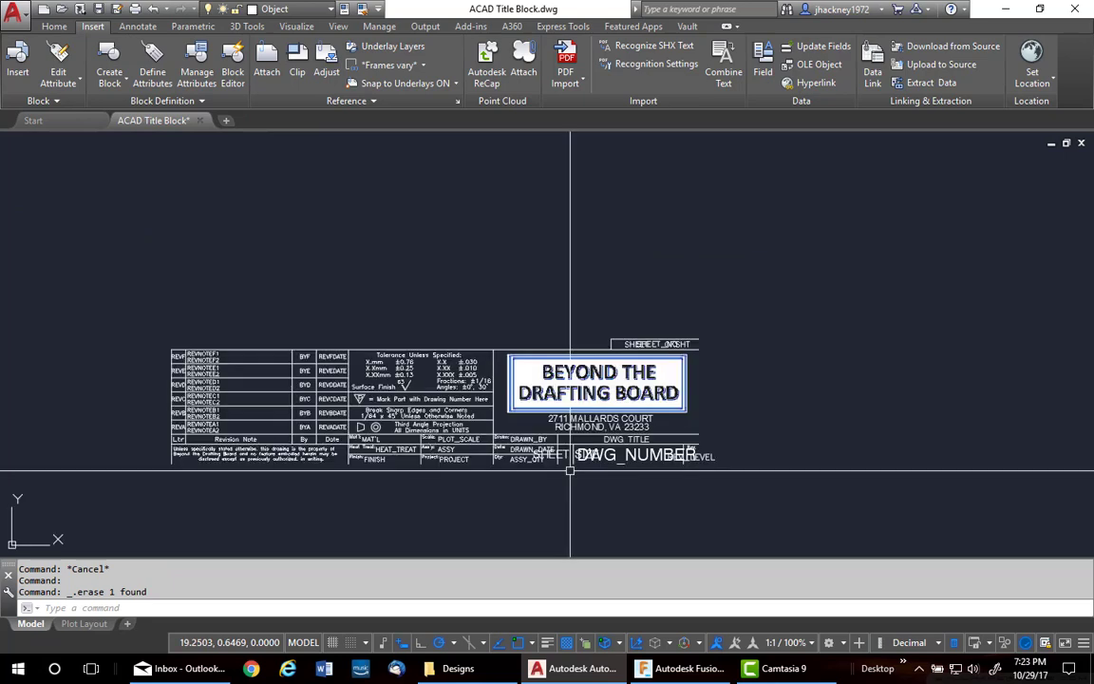
middle_drag(530, 286, 601, 268)
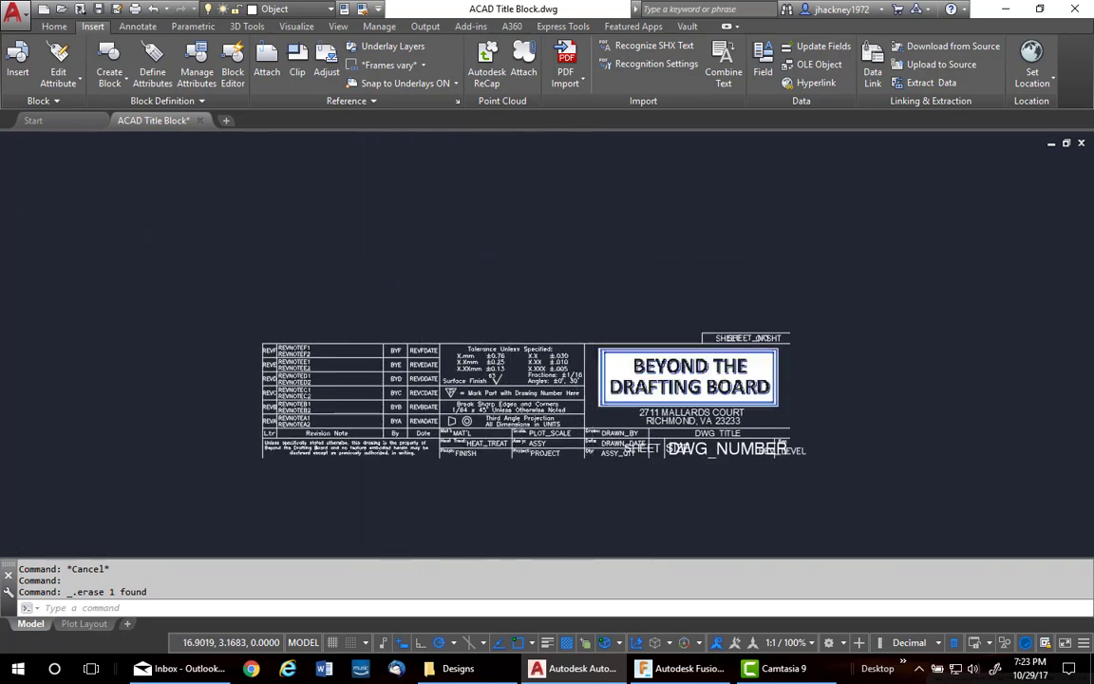
scroll(510, 302, up, 2)
middle_drag(512, 304, 492, 238)
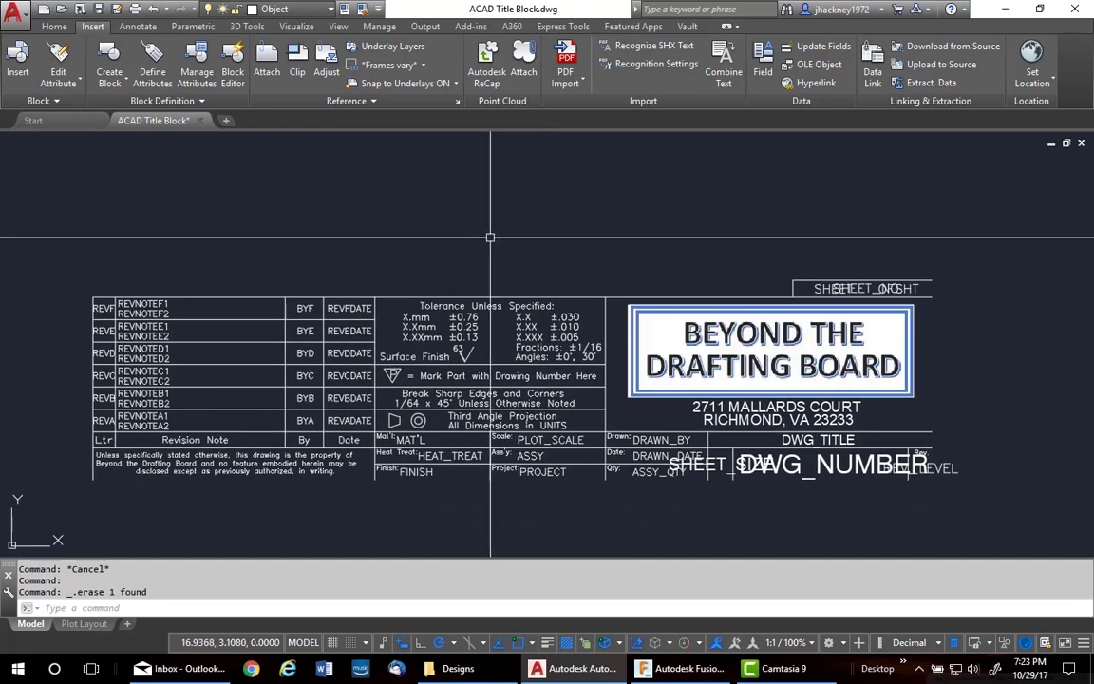
scroll(465, 304, up, 2)
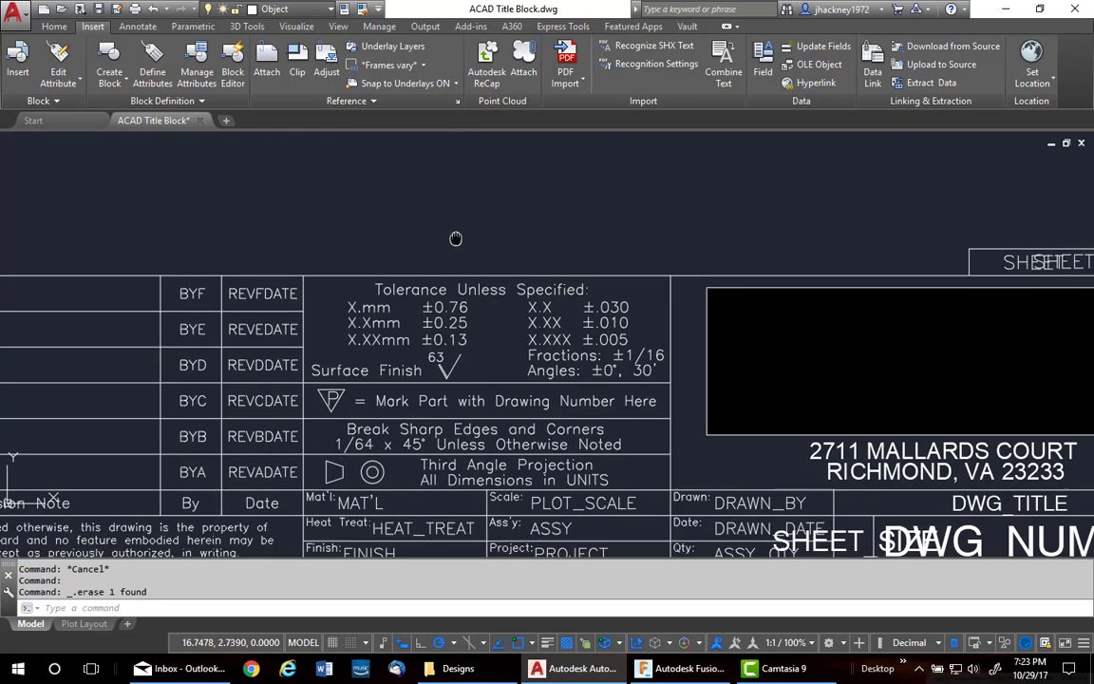
double_click(366, 421)
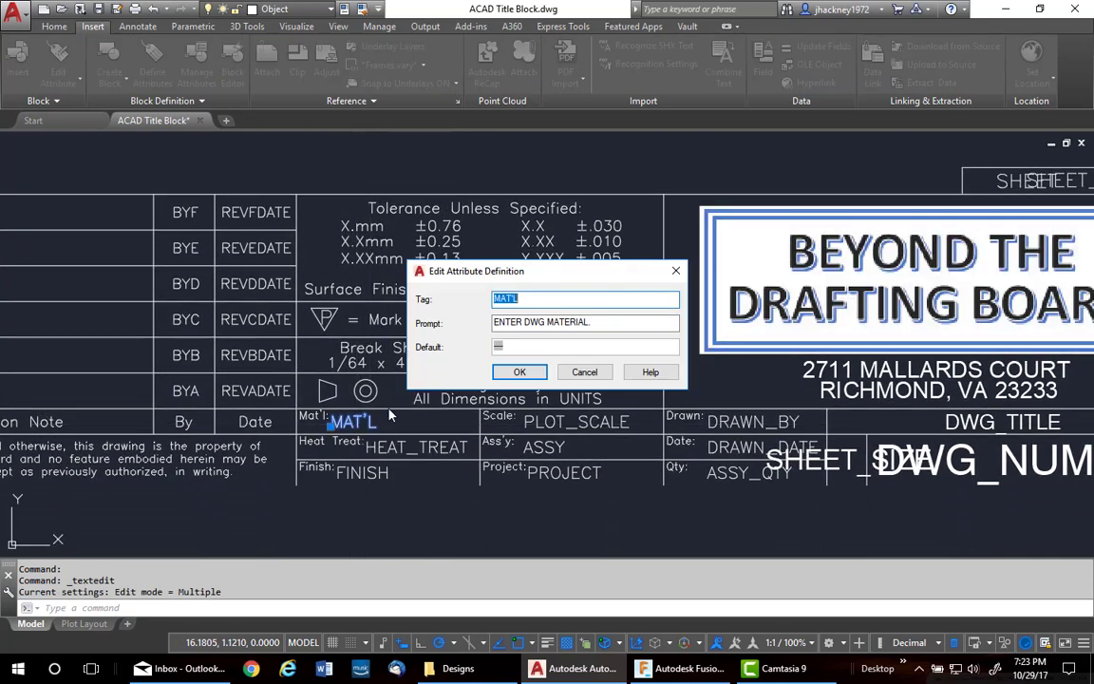
double_click(519, 344)
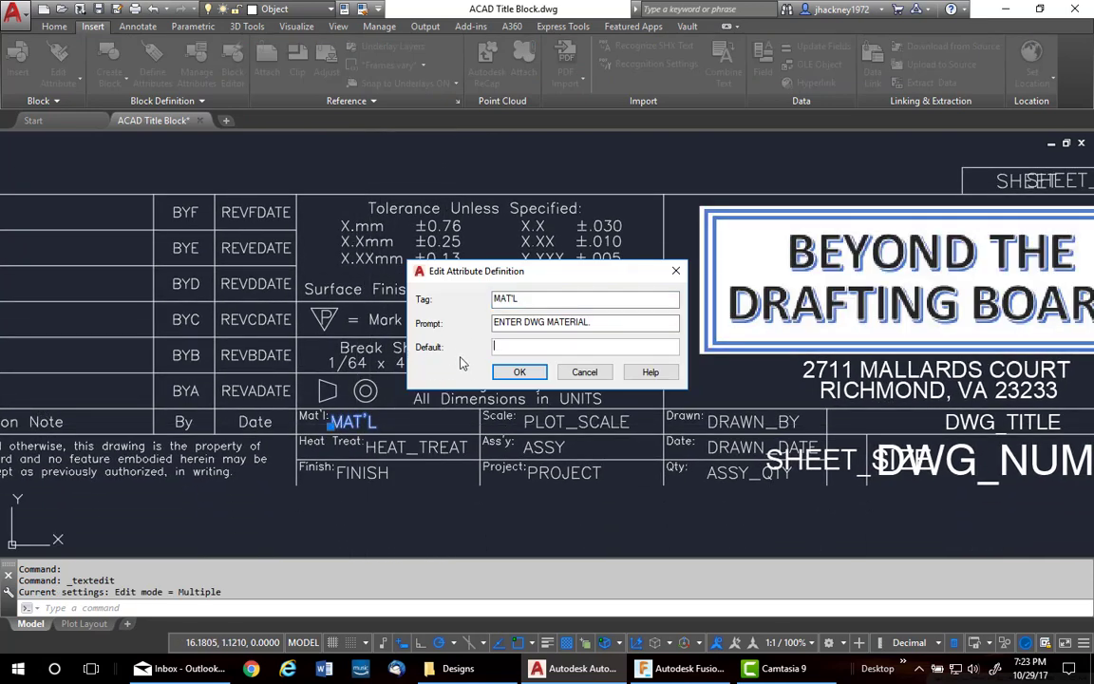
click(520, 372)
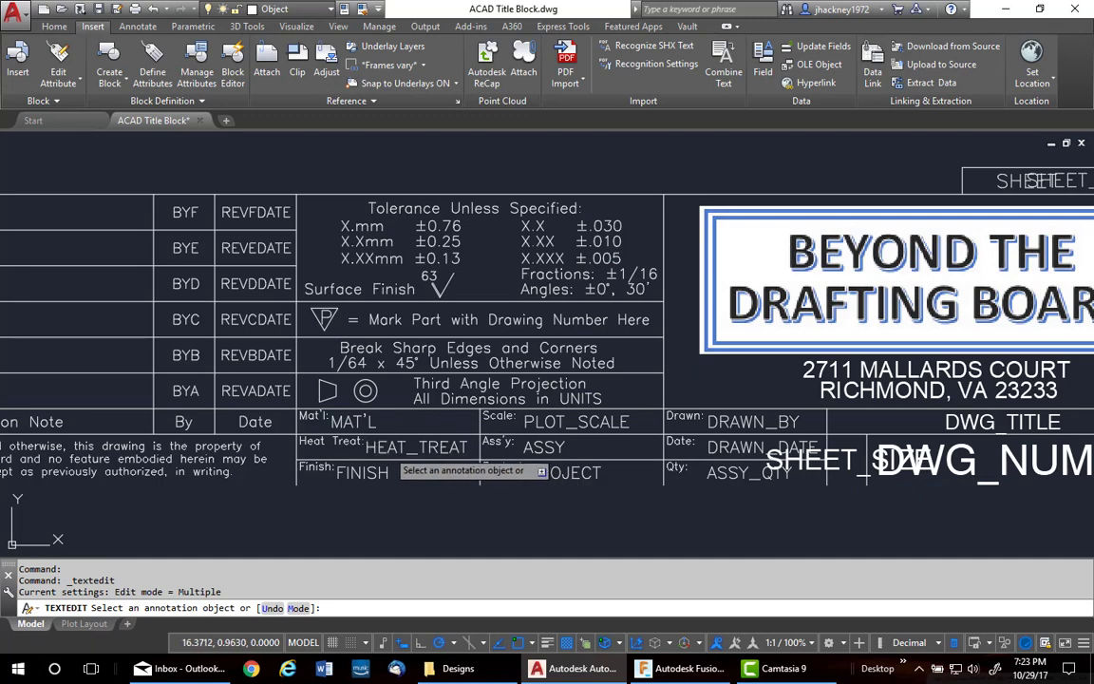
- Clear the HEAT_TREAT and FINISH defaults, leaving ASSY and PROJECT unchanged
click(416, 446)
key(Tab)
key(Tab)
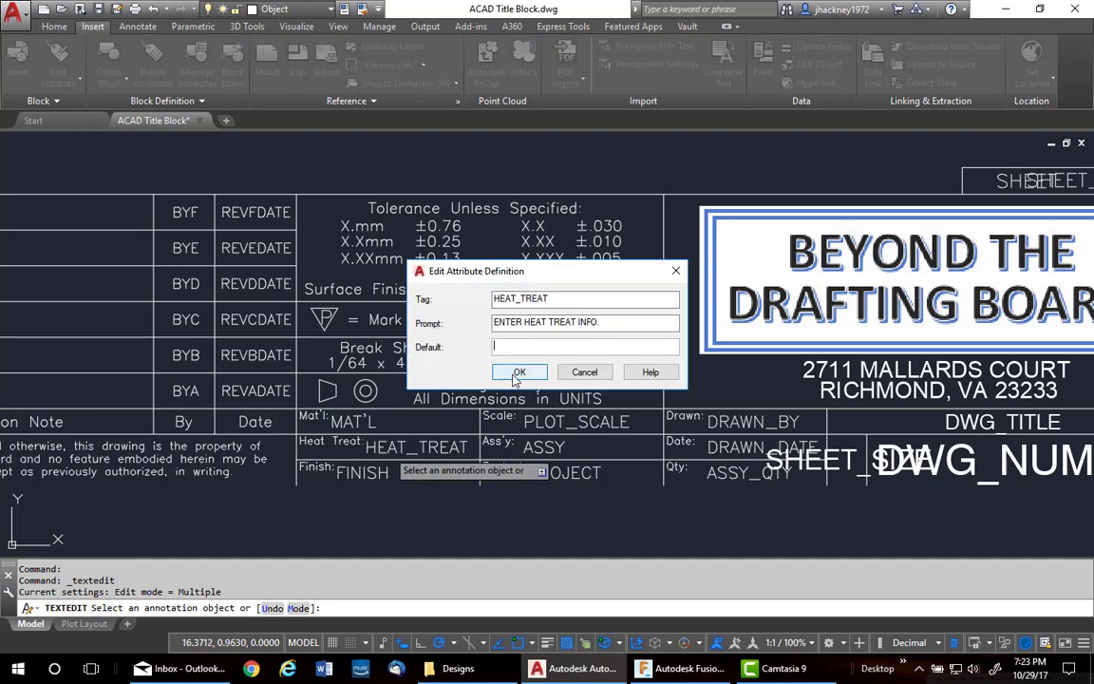
click(520, 371)
click(370, 472)
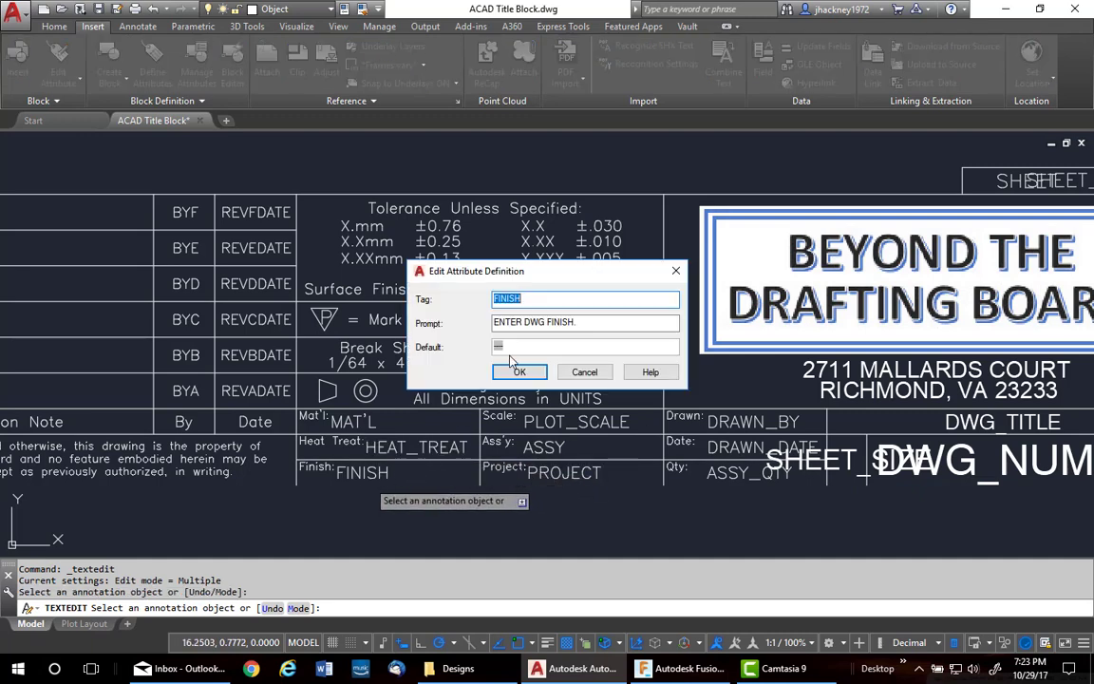
key(Tab)
key(Tab)
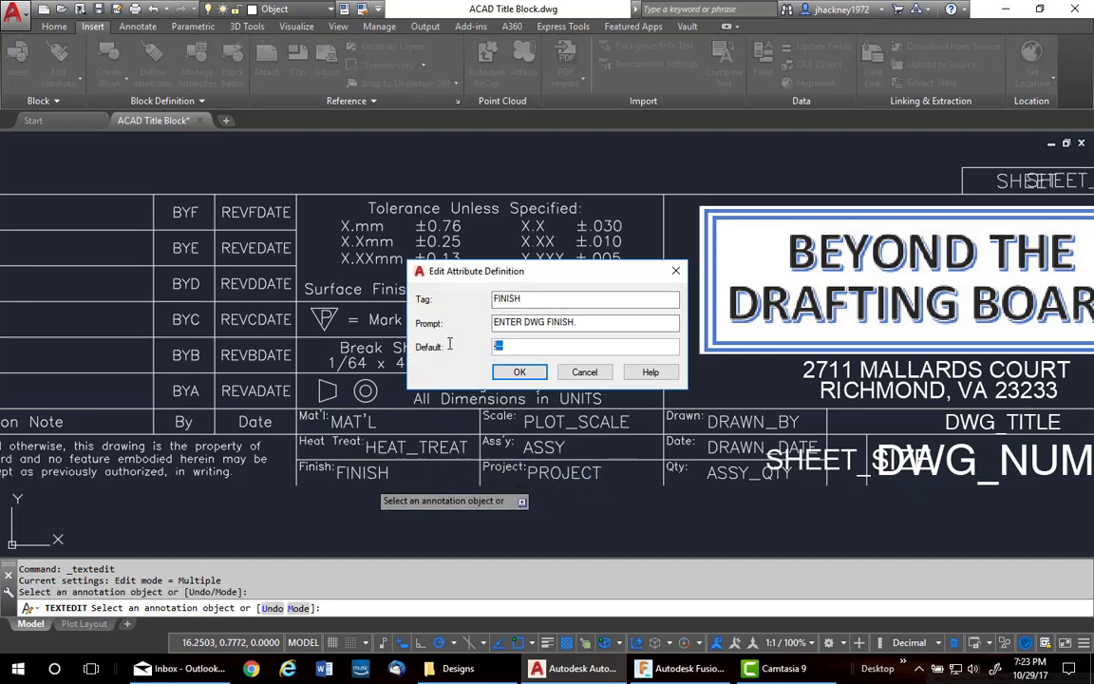
click(514, 376)
click(544, 447)
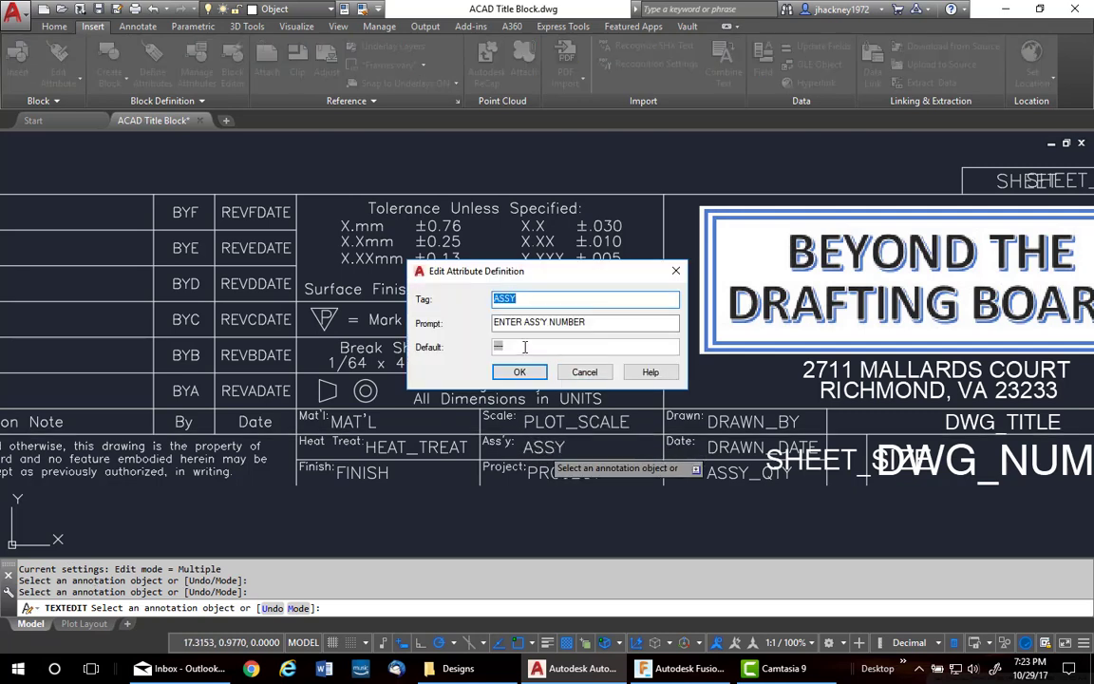
click(519, 372)
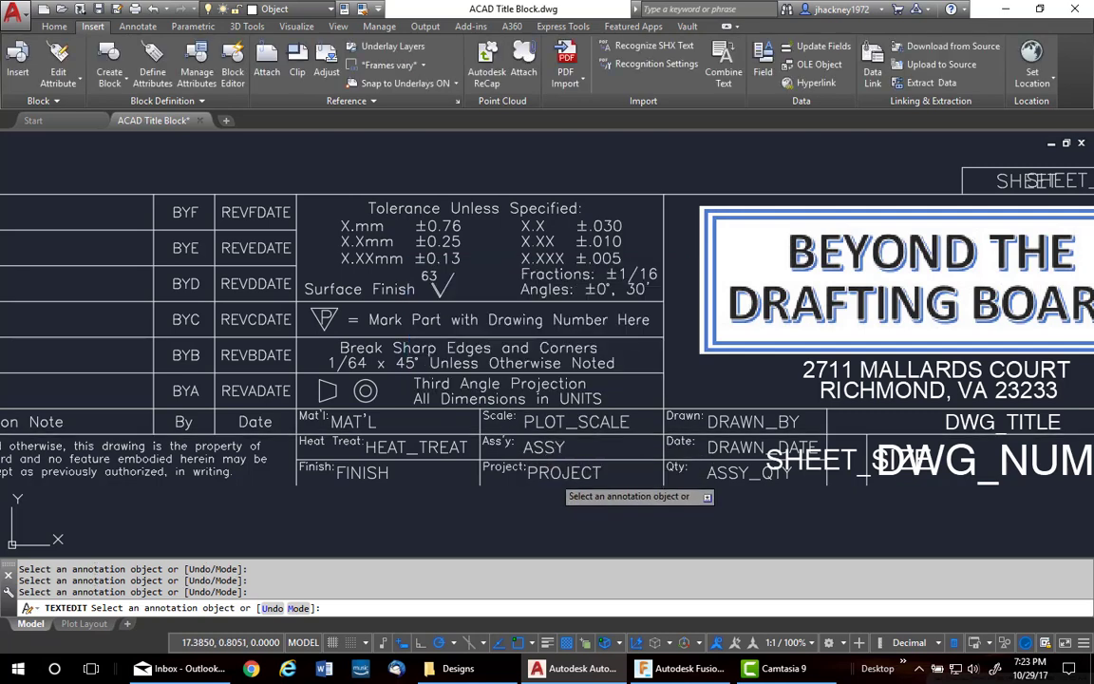
click(519, 371)
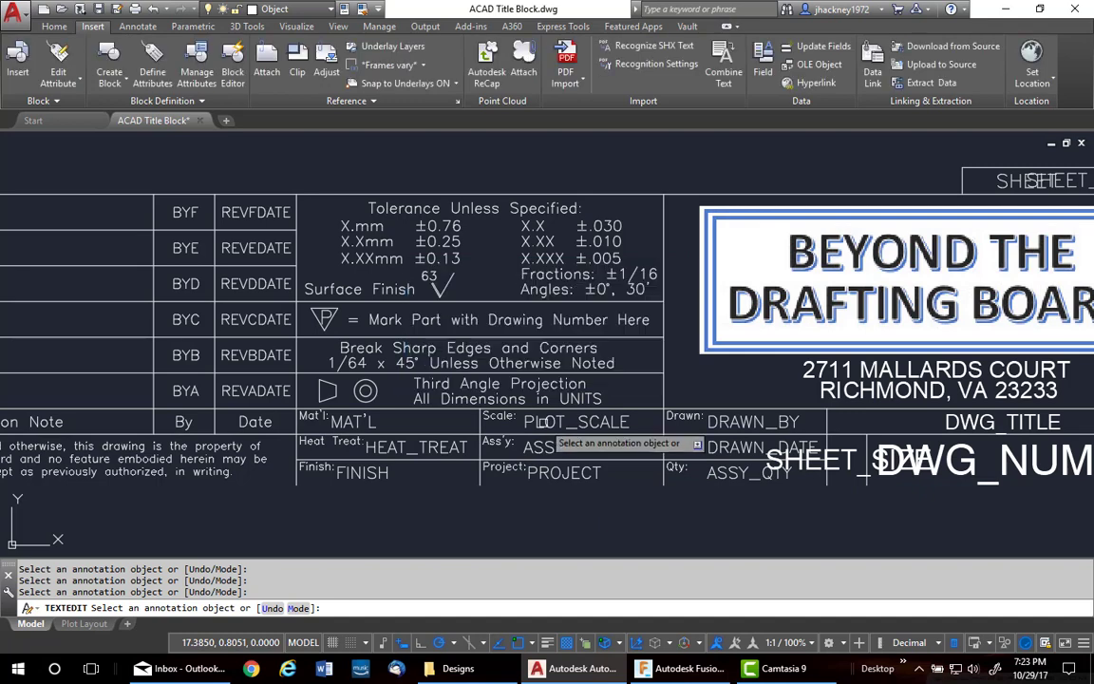
- Remove the 6/2/16 default date from the DRAWN_DATE attribute
click(745, 445)
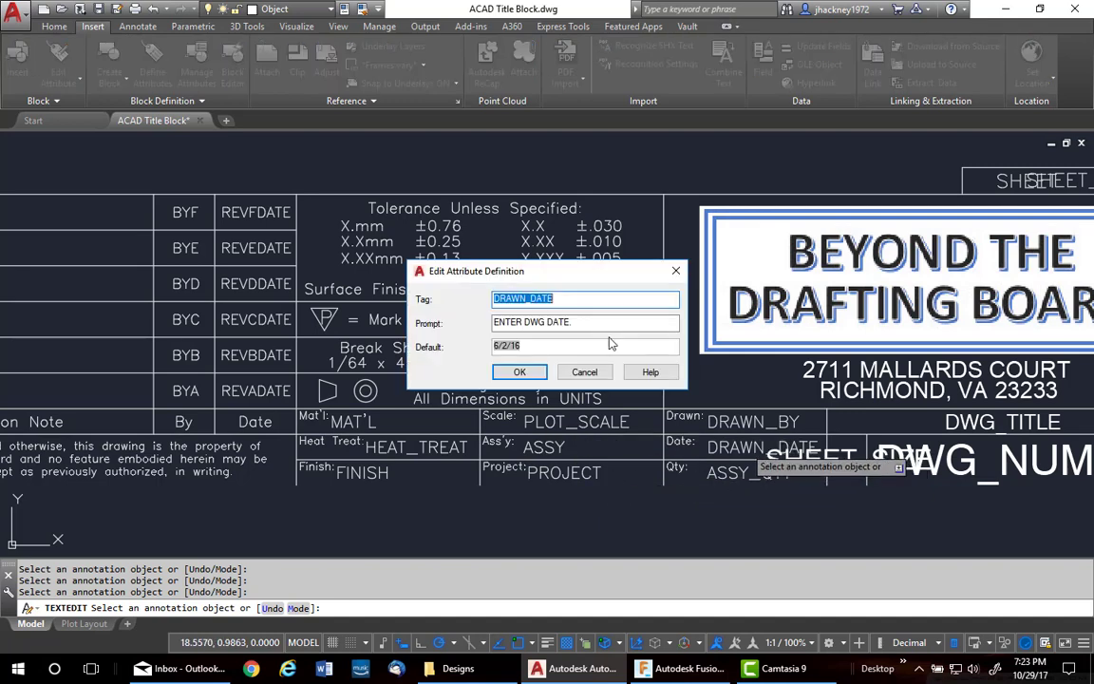
double_click(506, 343)
key(Delete)
click(519, 371)
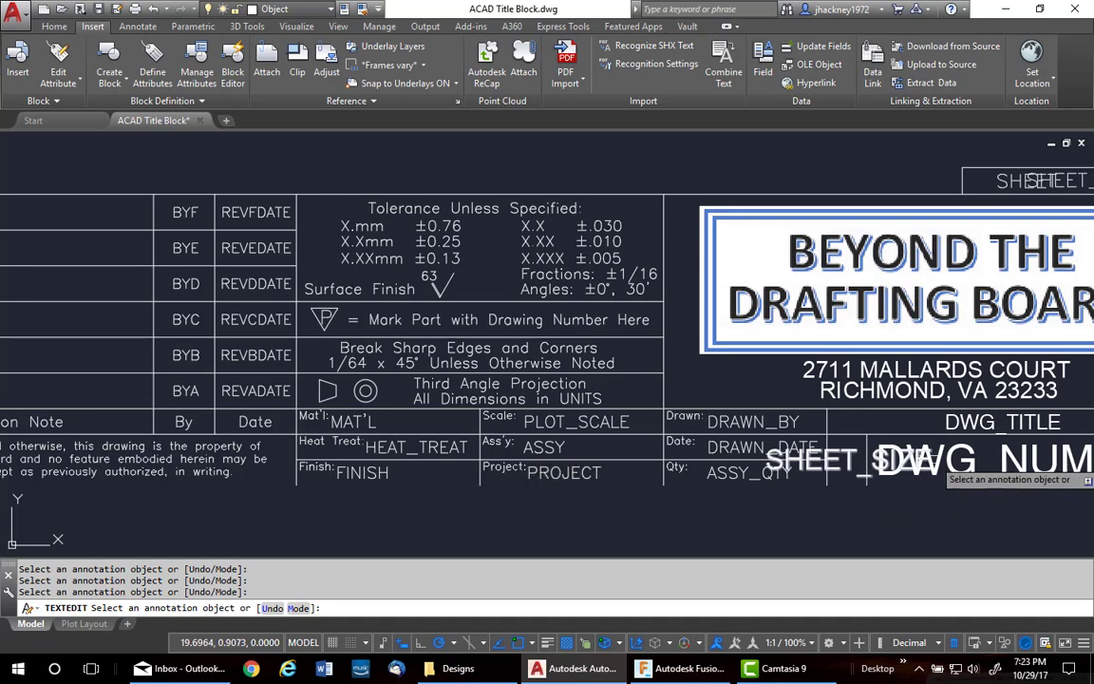
- Delete the ACAD TITLE BLOCK default from the DWG_NUMBER attribute
click(978, 463)
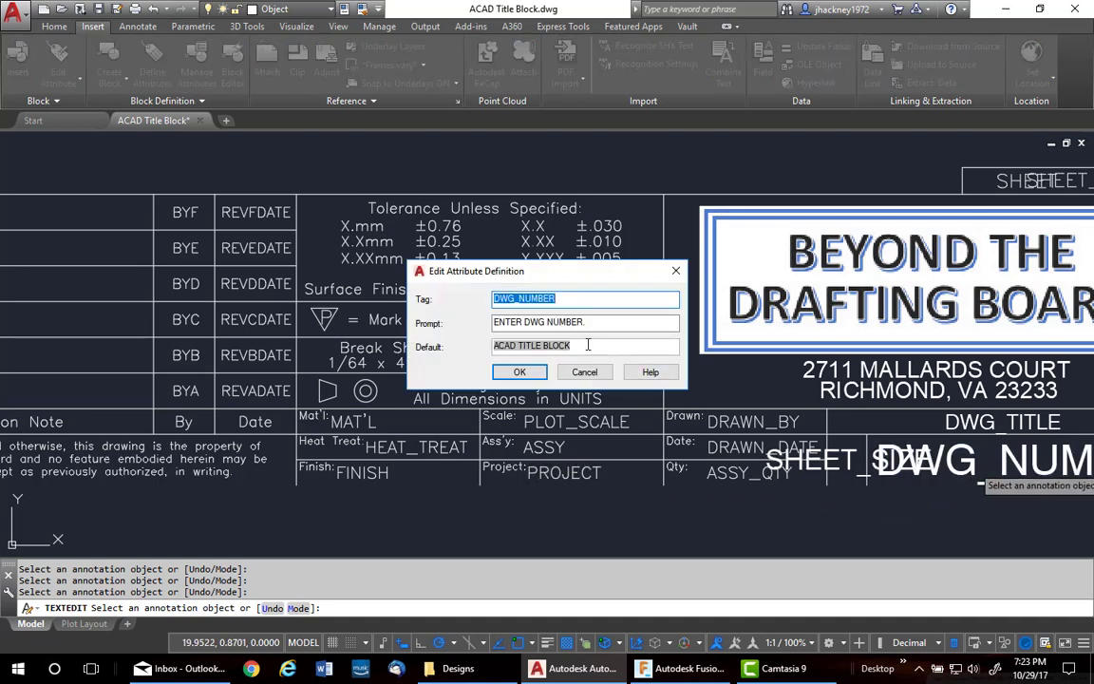
drag(588, 345, 492, 345)
key(Delete)
click(500, 373)
scroll(452, 358, down, 5)
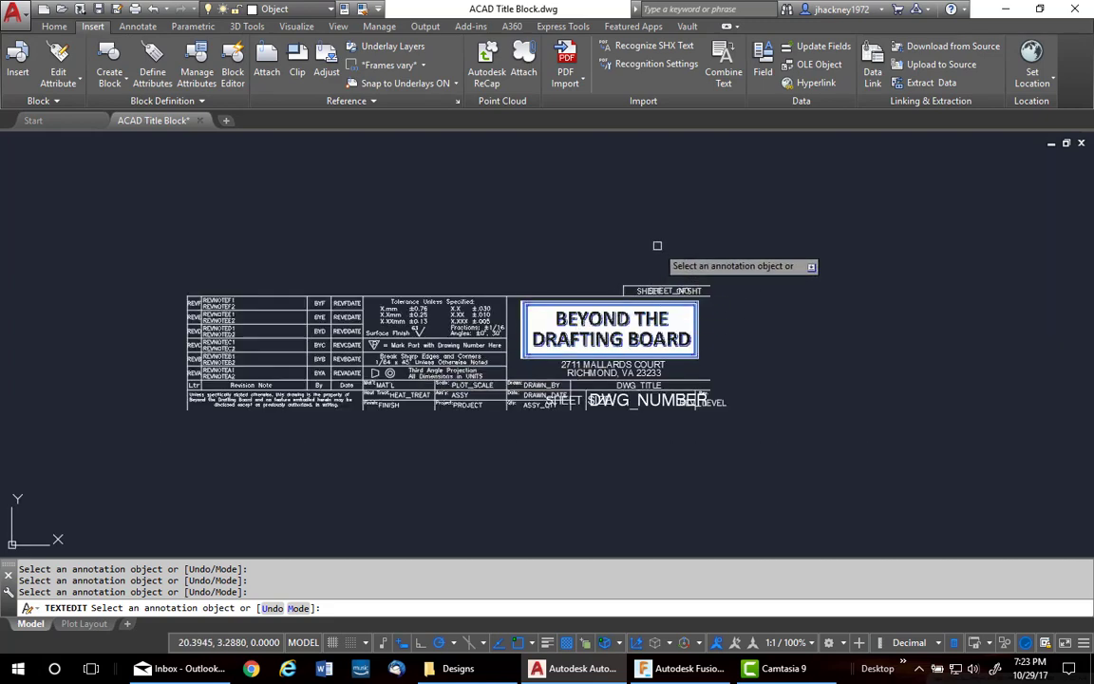
middle_drag(509, 210, 608, 228)
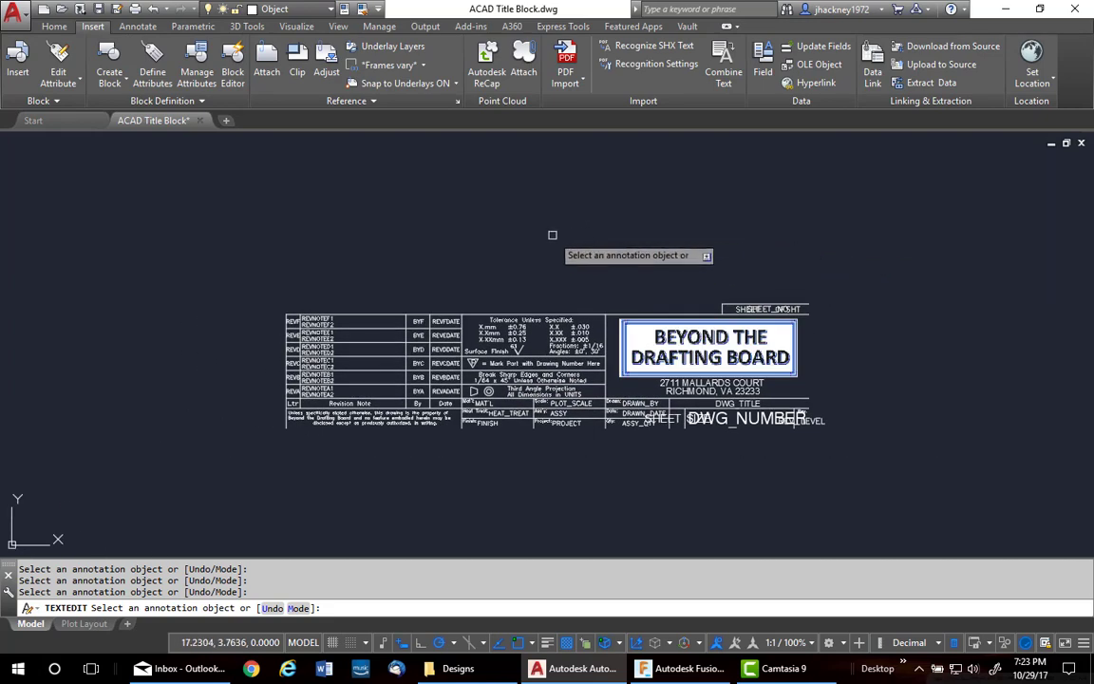
- Start Move and window-select all 119 title block objects
scroll(617, 252, down, 2)
scroll(736, 366, up, 4)
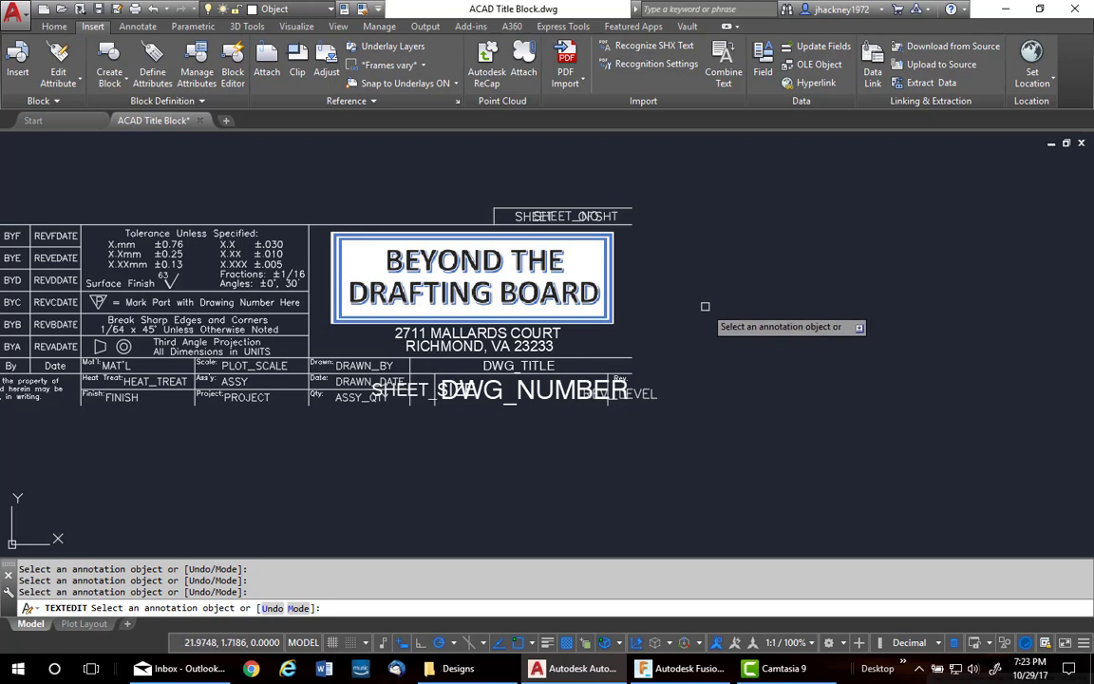
click(54, 27)
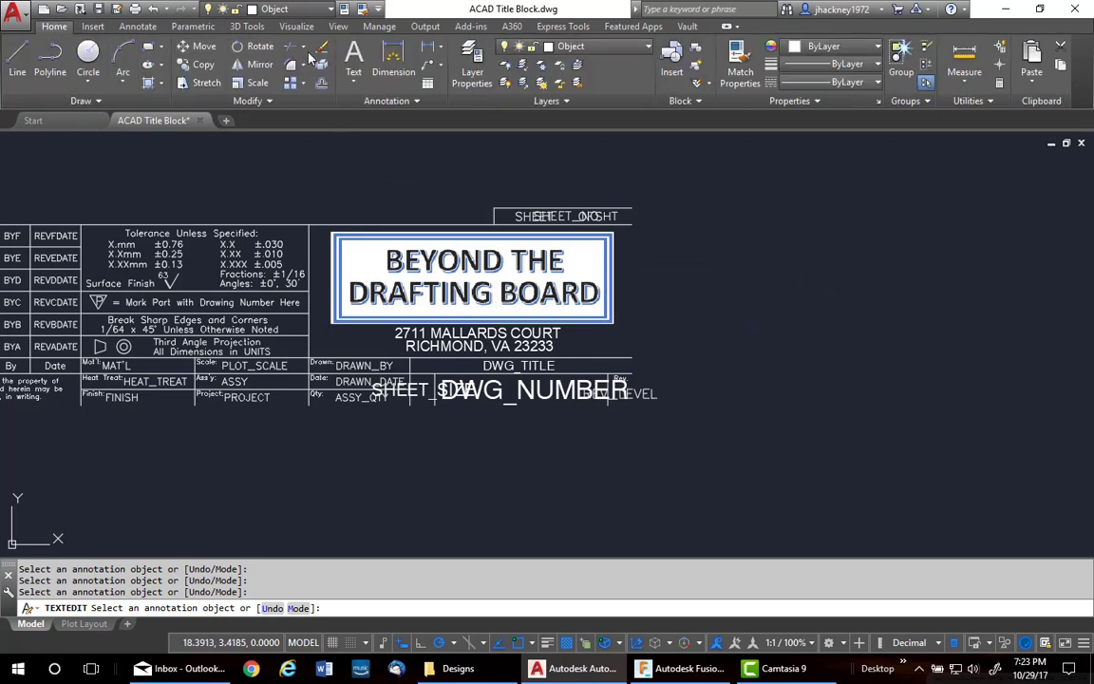
click(190, 45)
scroll(270, 138, down, 2)
middle_drag(271, 138, 332, 203)
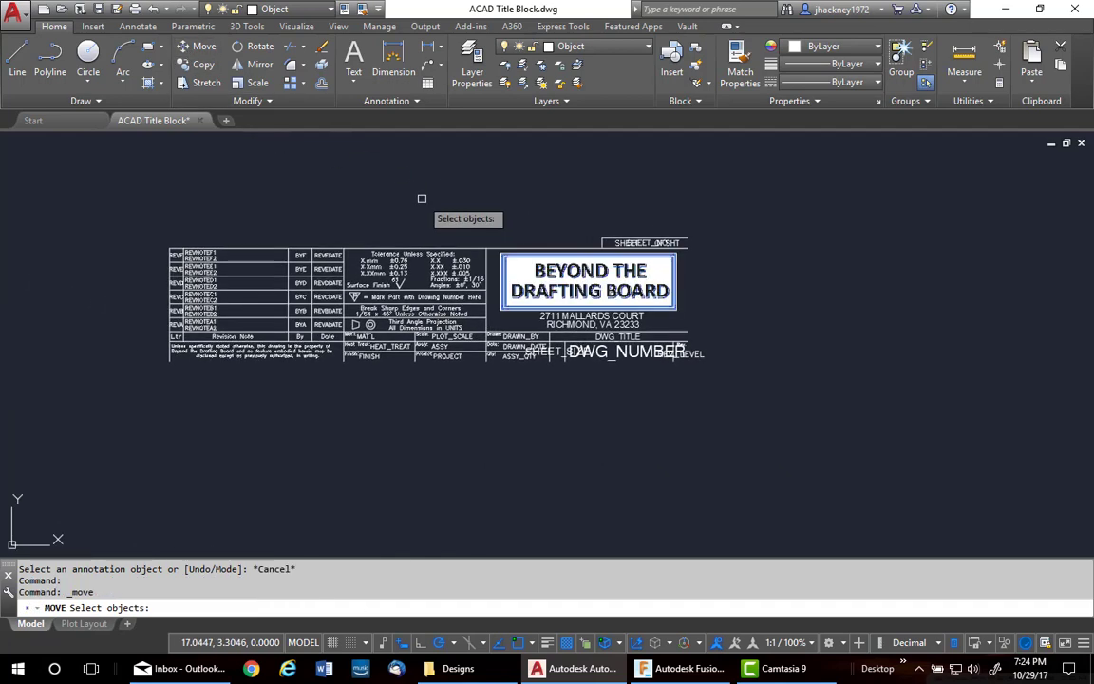
click(119, 182)
click(714, 408)
key(Return)
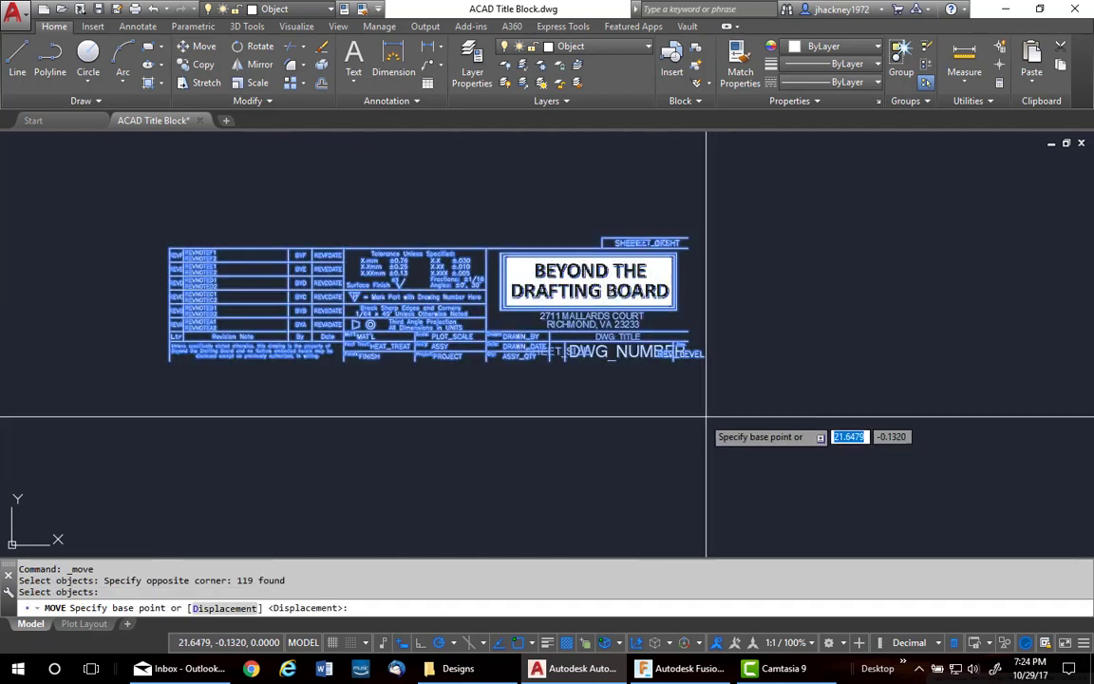
- Move the title block from its lower-right corner to 0,0
scroll(693, 415, up, 4)
scroll(686, 417, down, 1)
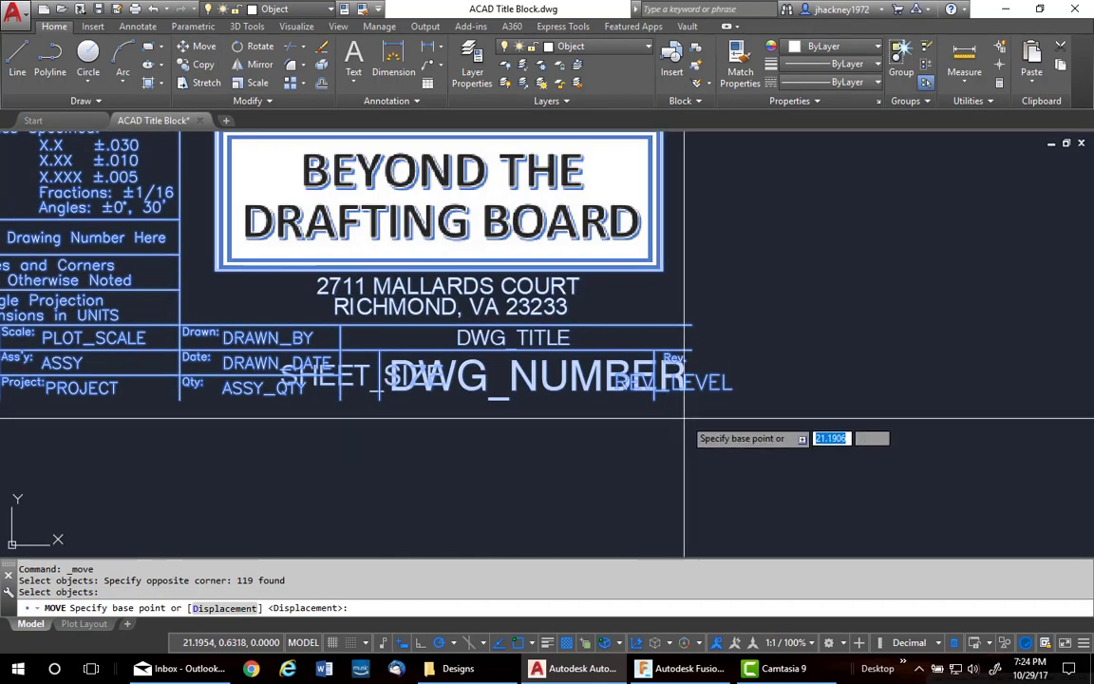
scroll(686, 418, down, 2)
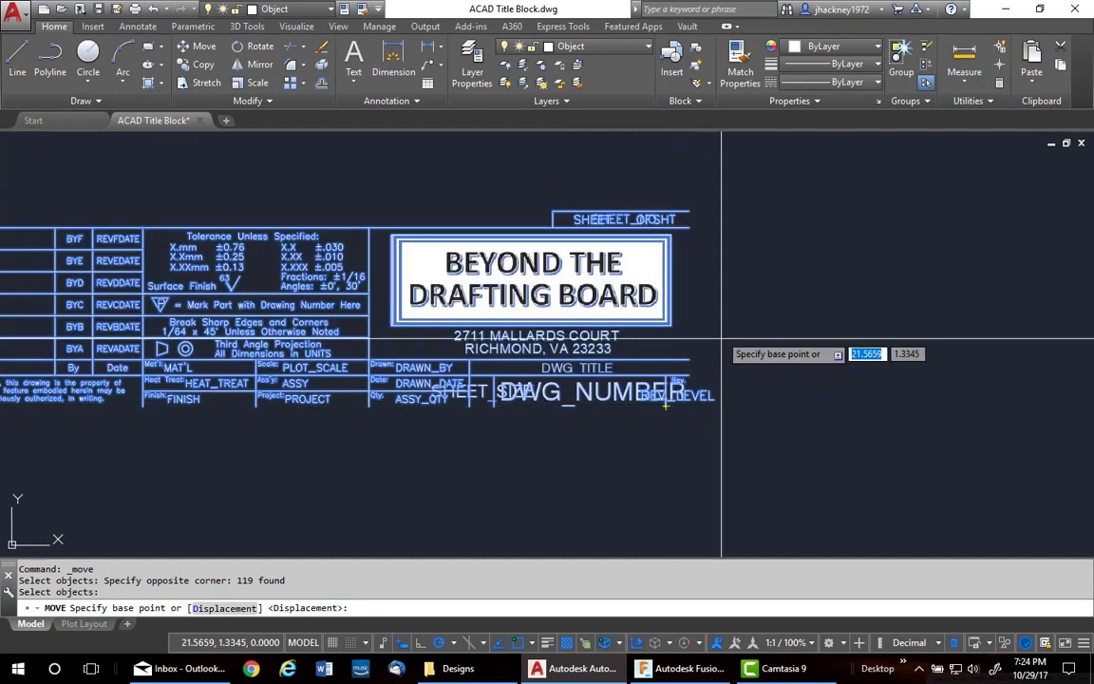
click(690, 409)
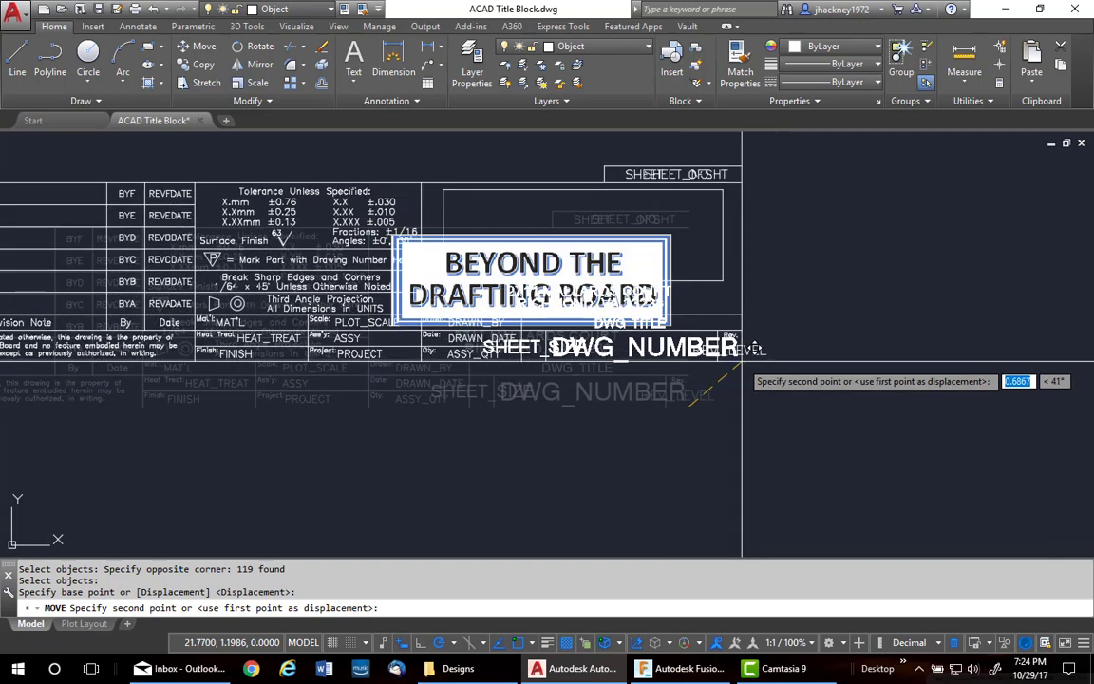
key(F8)
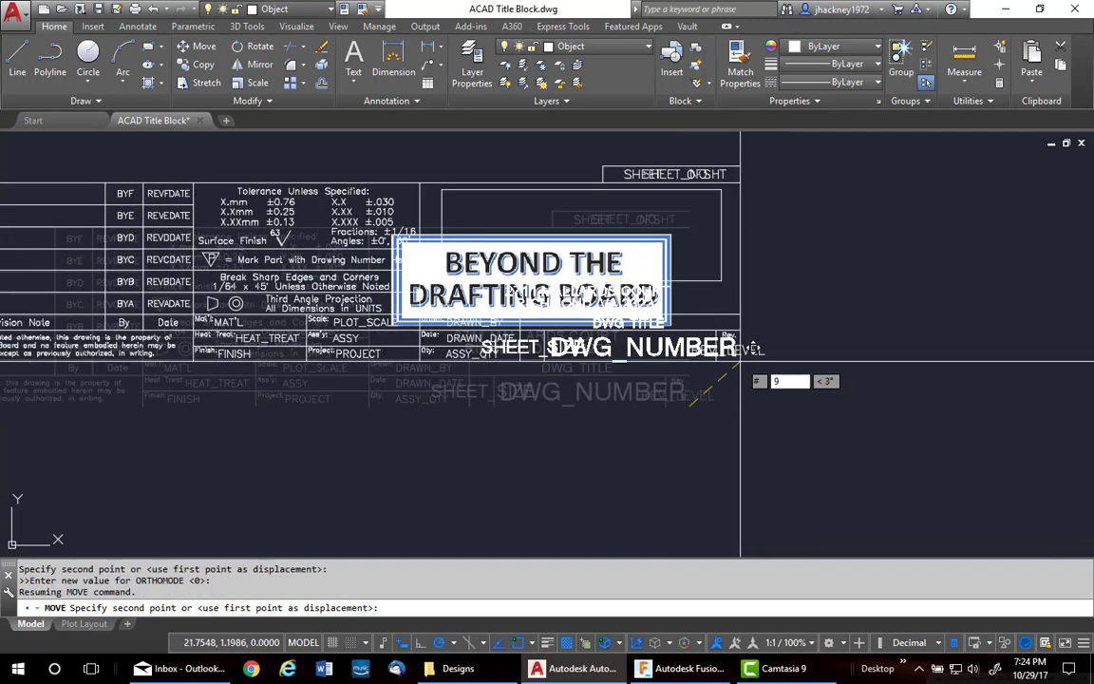
key(Tab)
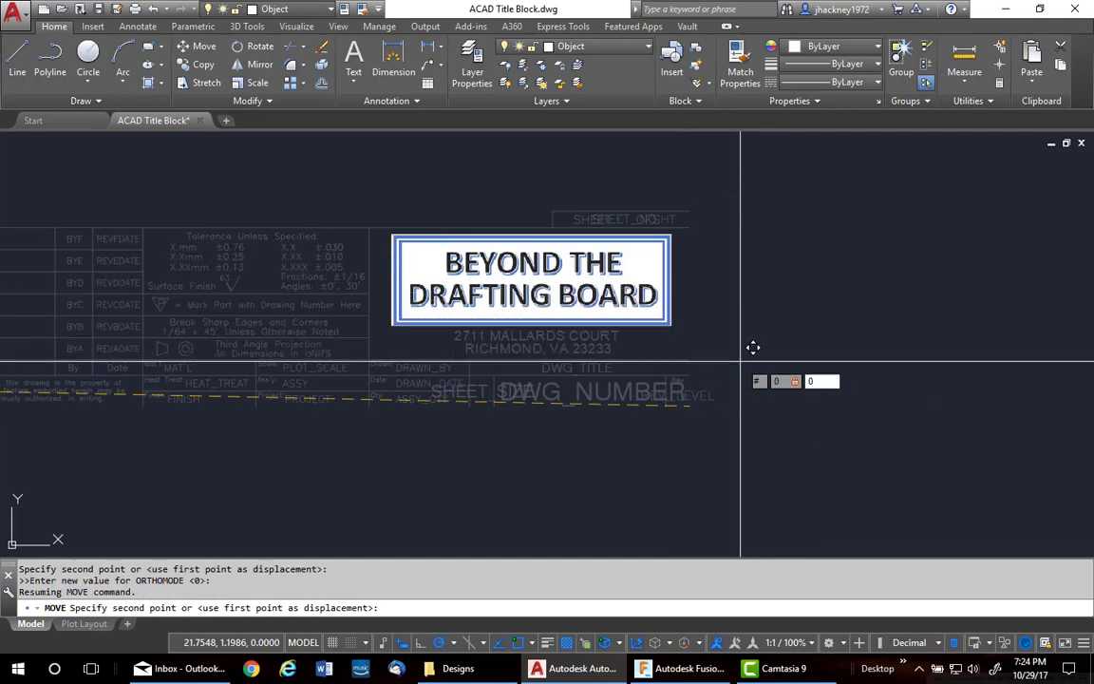
text(0)
key(Return)
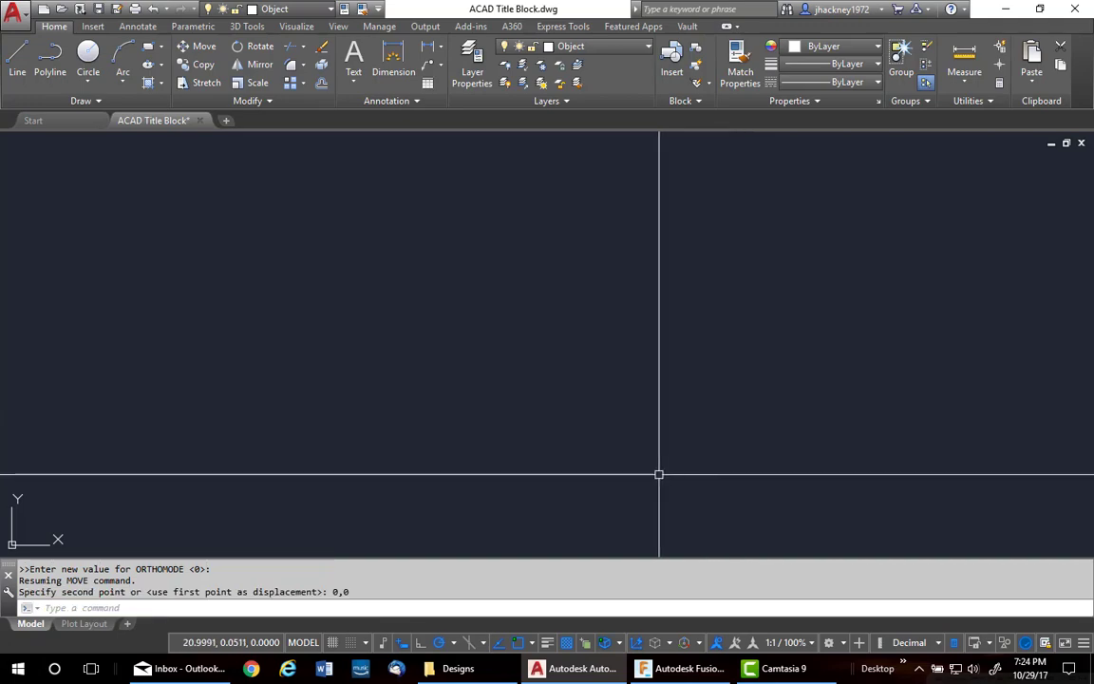
- Zoom to the whole title block, then save and close ACAD Title Block.dwg
middle_click(610, 429)
middle_click(611, 430)
scroll(755, 446, down, 5)
scroll(898, 483, up, 3)
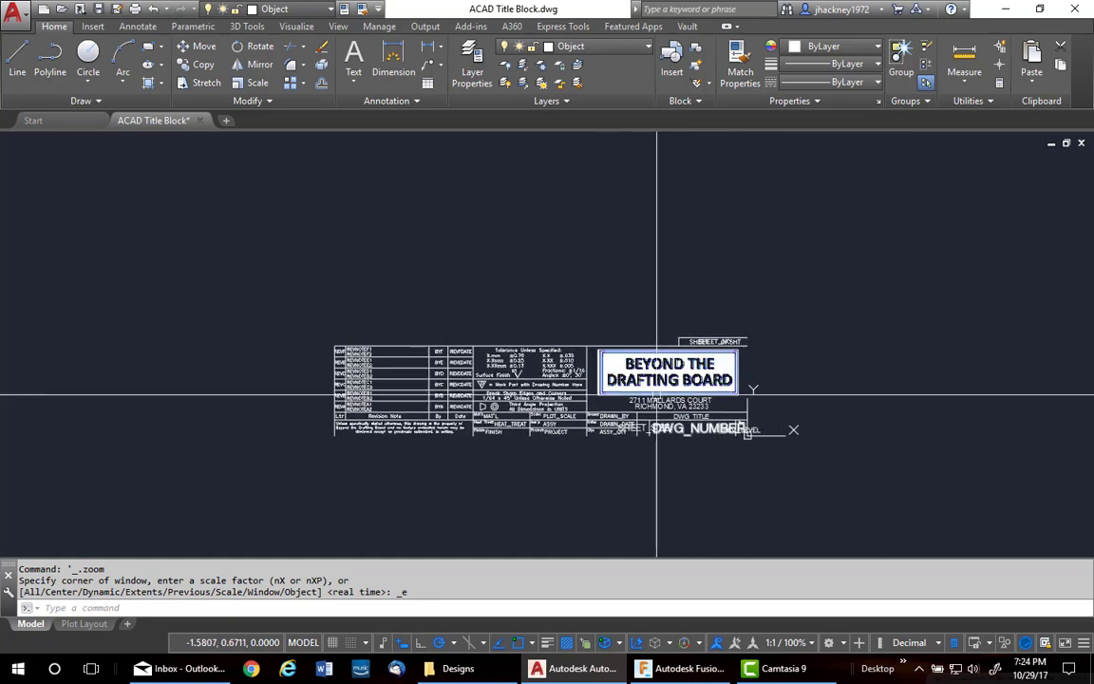
click(96, 10)
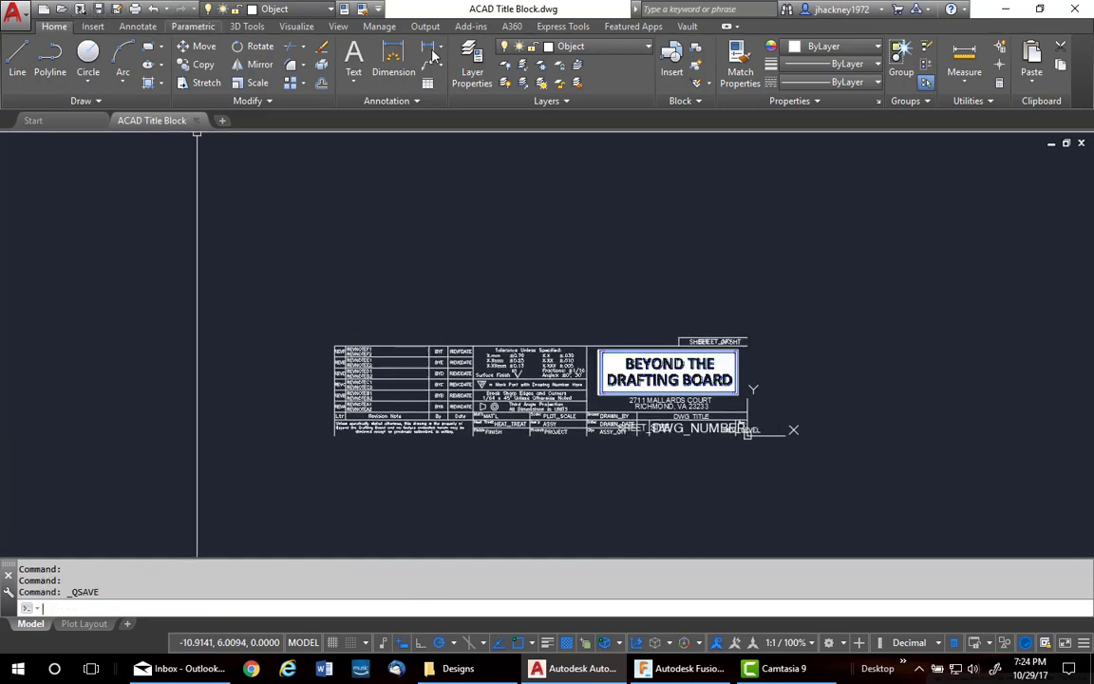
click(1082, 145)
- In Fusion 360, insert ACAD Title Block.dwg as the sheet's title block
key(alt+Tab)
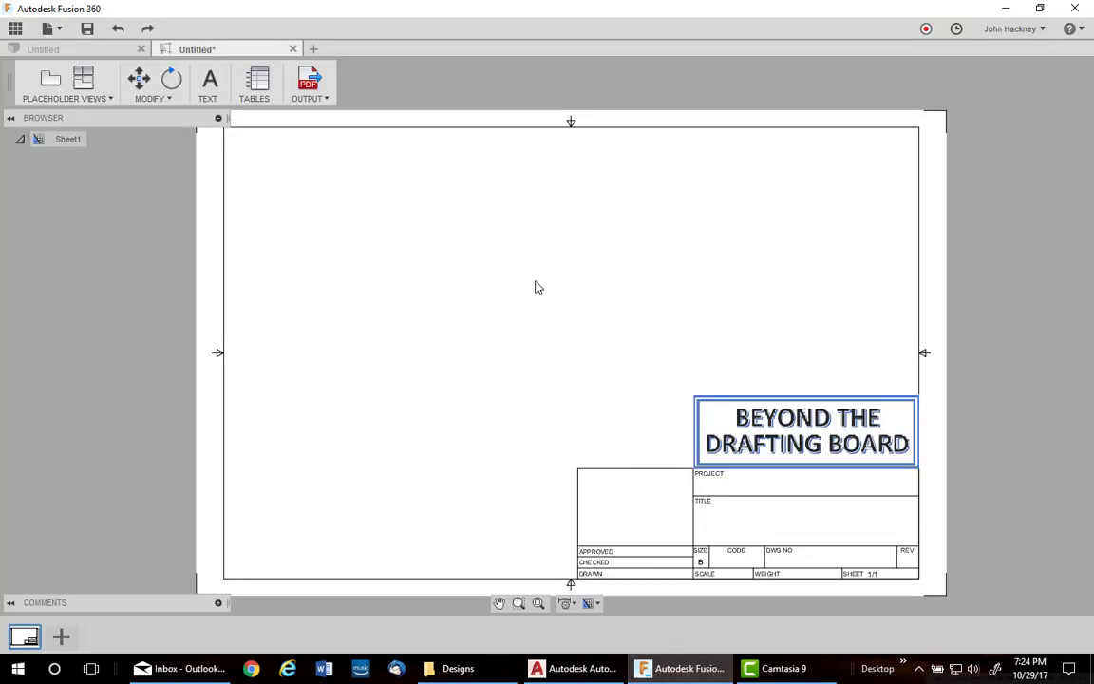
click(599, 606)
mouse_move(618, 576)
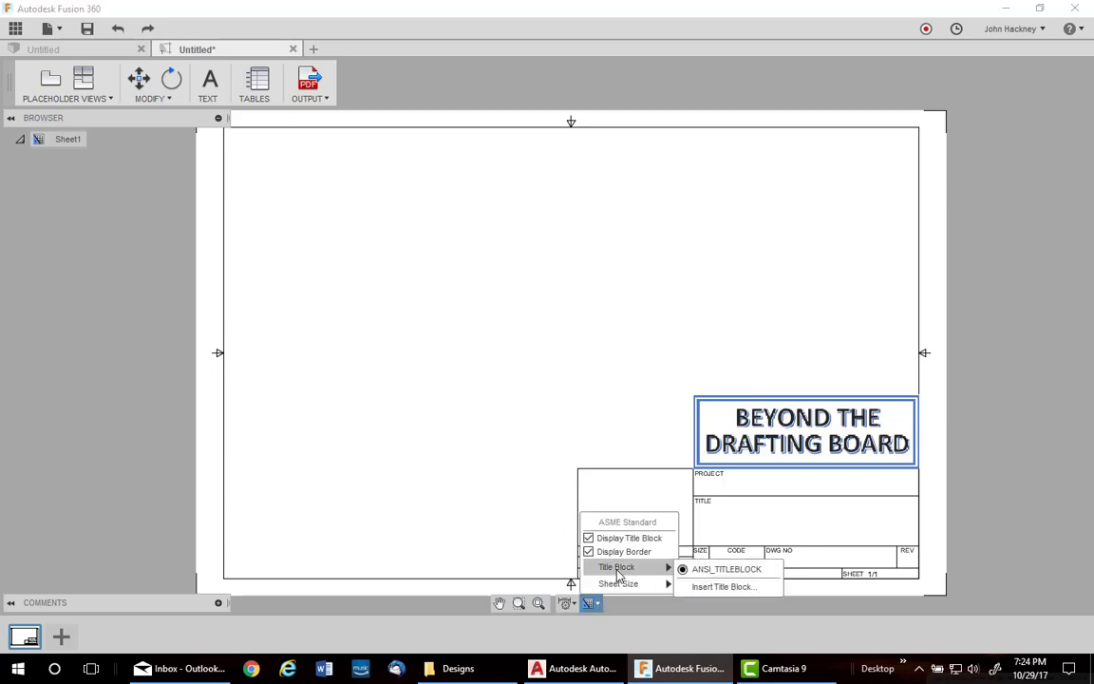
click(720, 588)
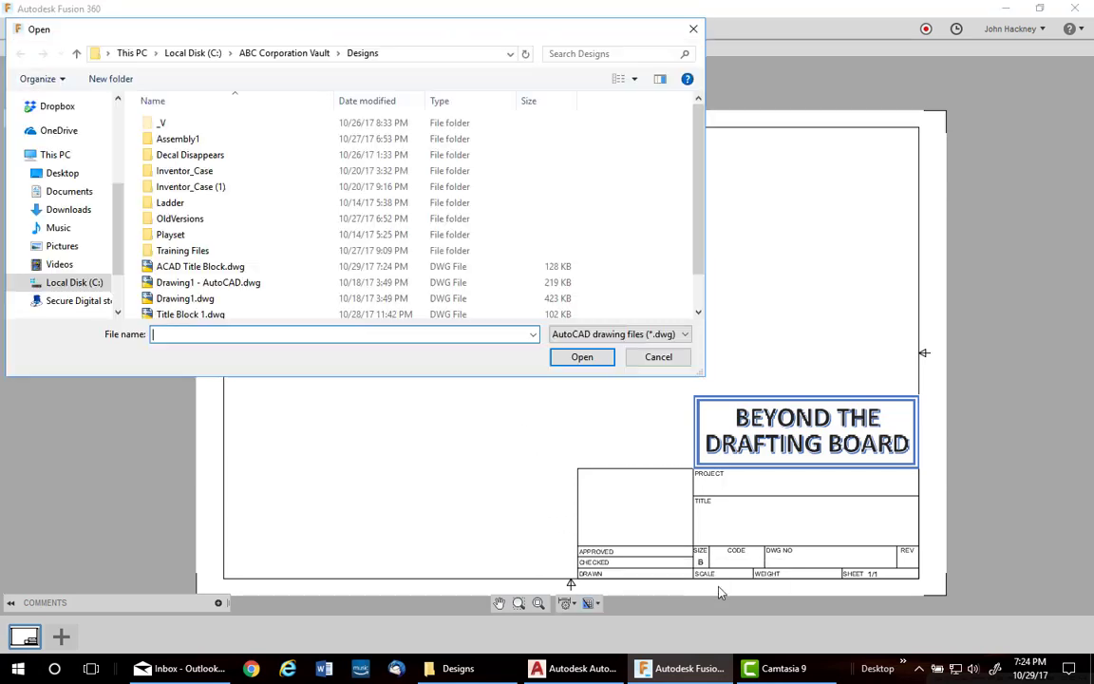
click(221, 267)
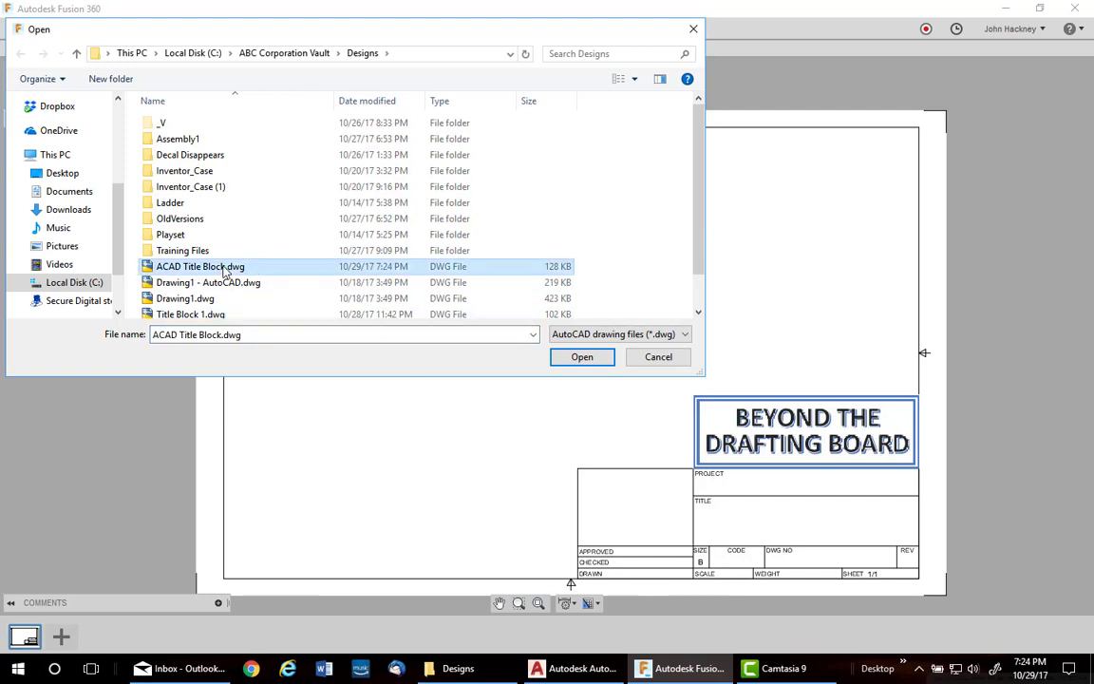
click(569, 358)
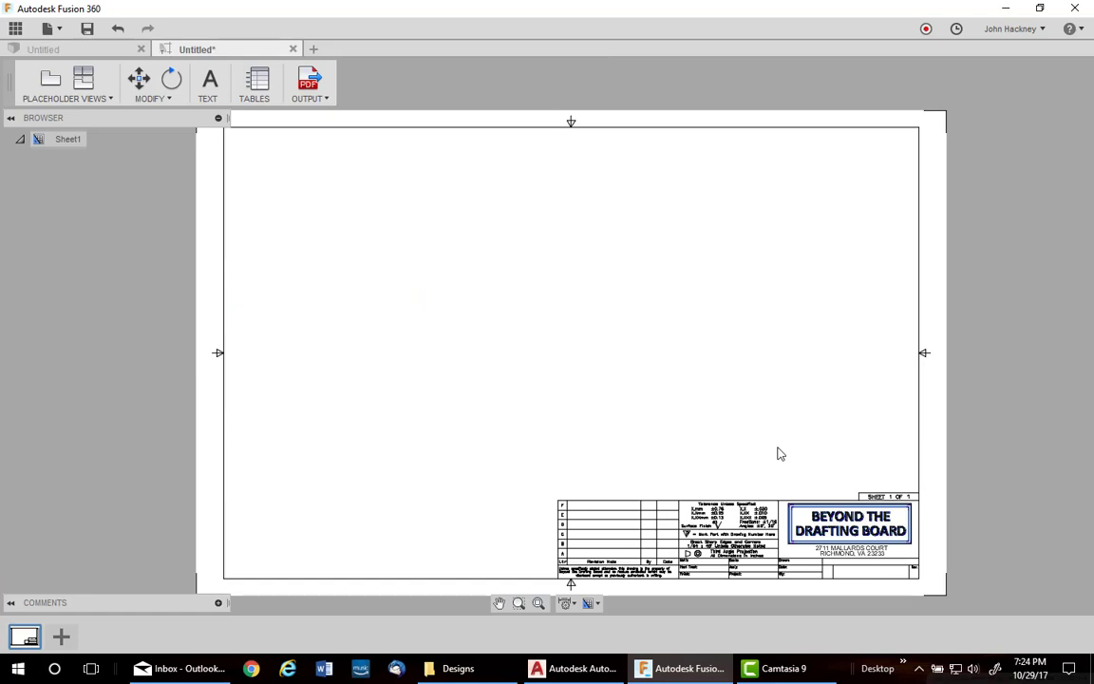
- Fill in the title block fields with sheet size B and apply them
scroll(921, 570, up, 2)
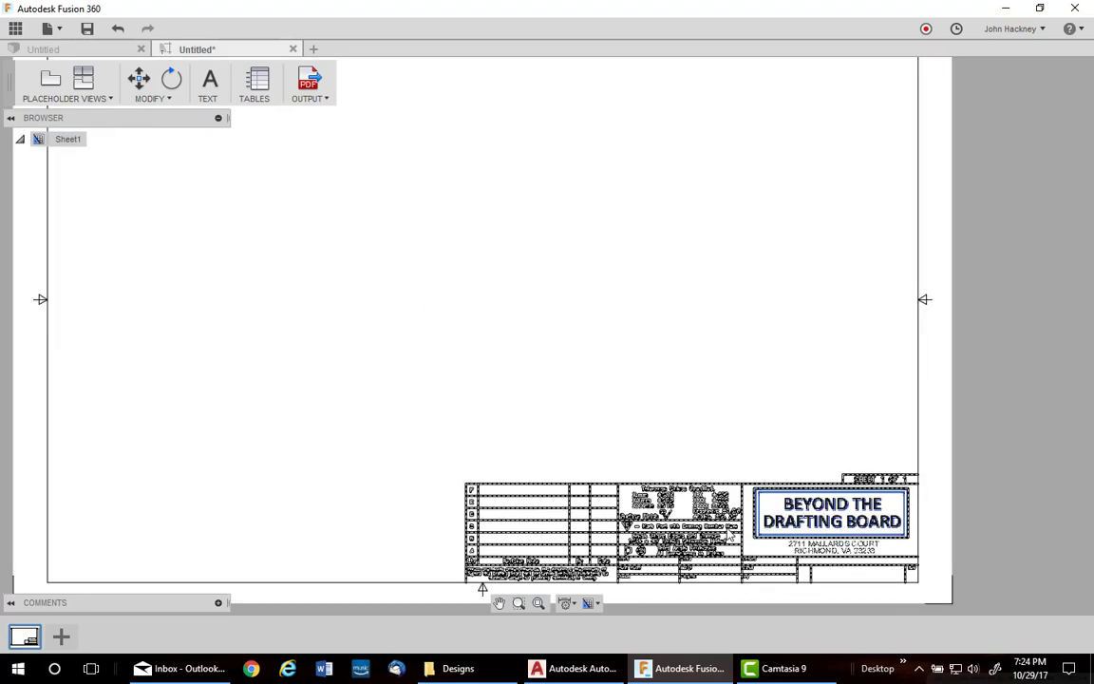
double_click(731, 534)
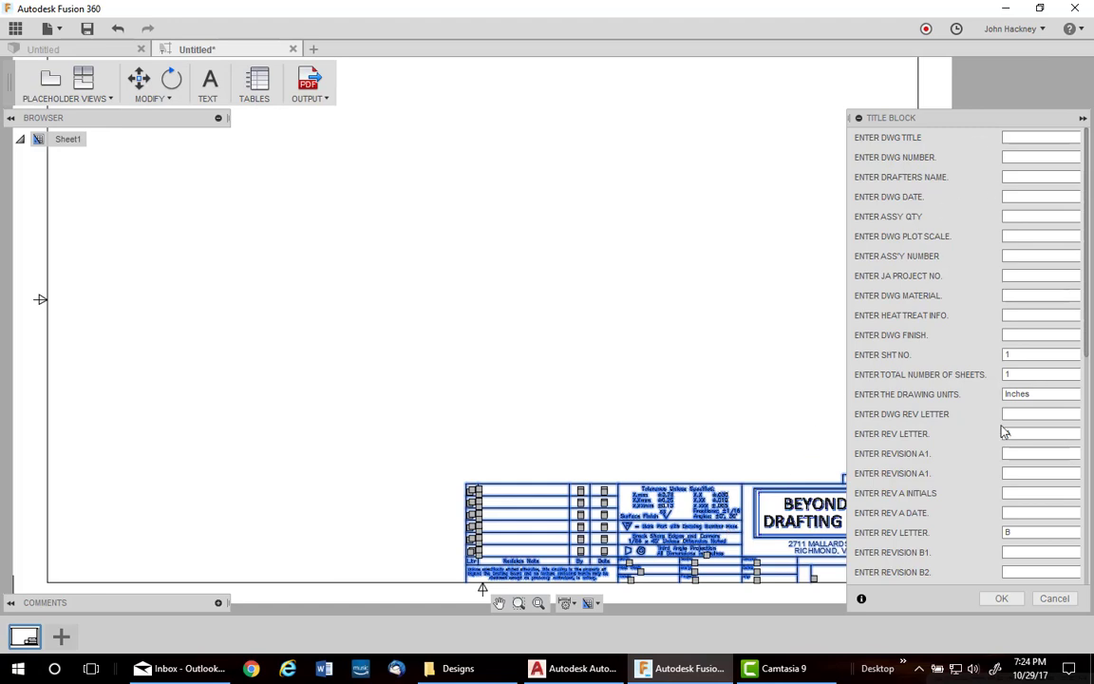
click(1026, 295)
click(1044, 393)
click(1032, 432)
scroll(1033, 451, down, 1)
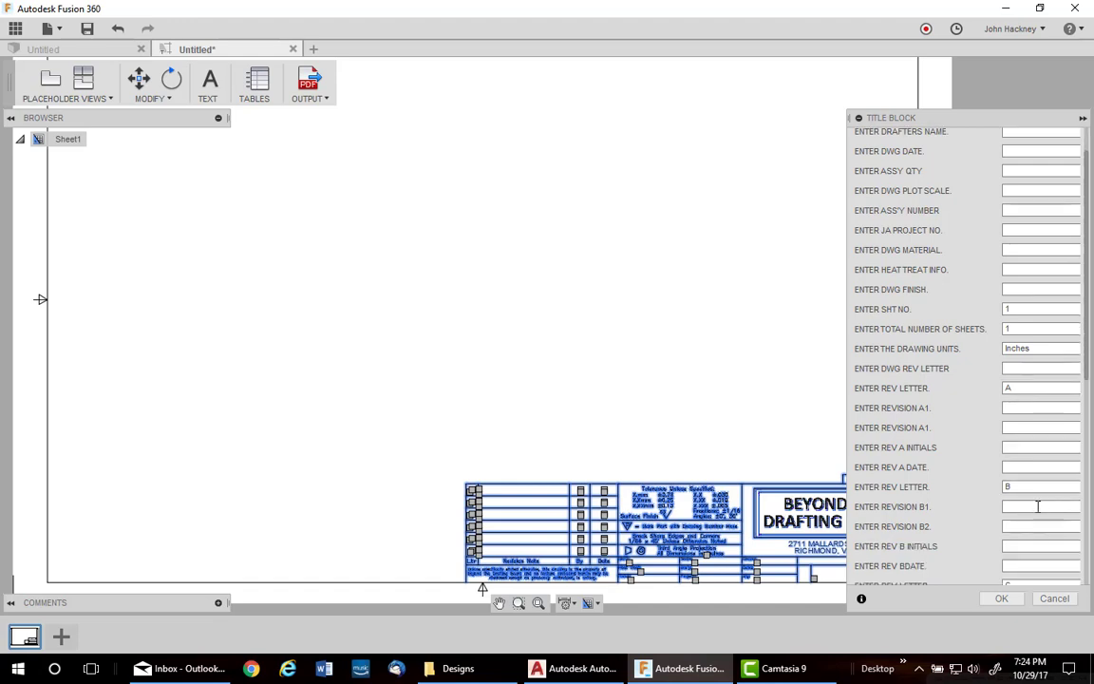
click(1037, 525)
scroll(1044, 428, down, 10)
click(1023, 572)
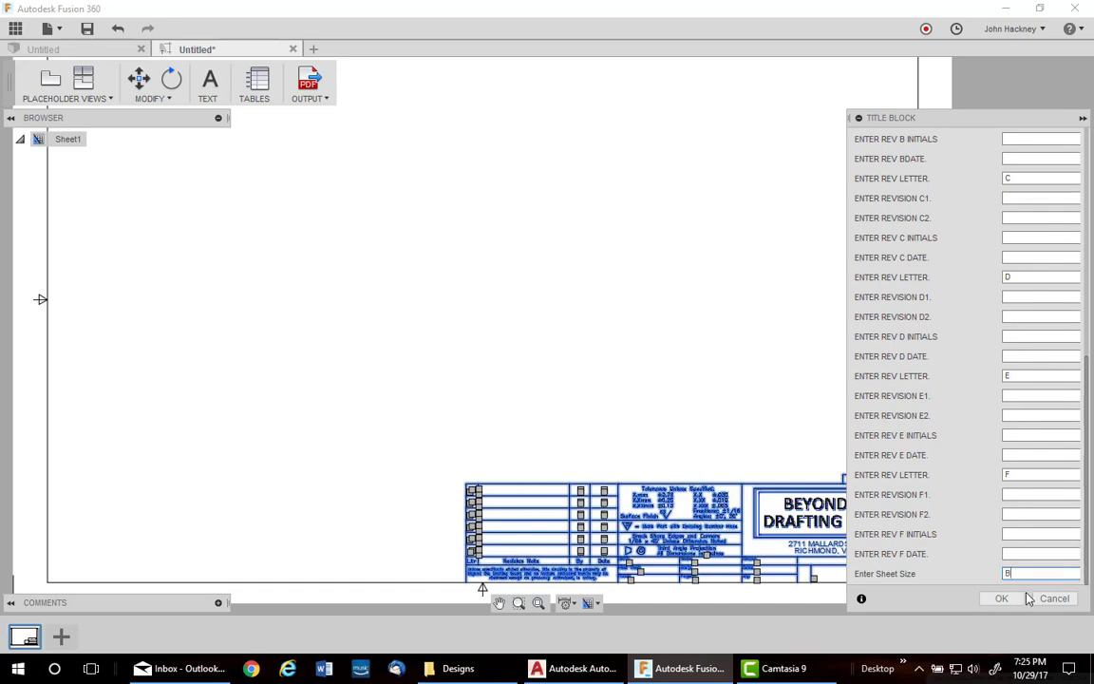
click(1019, 601)
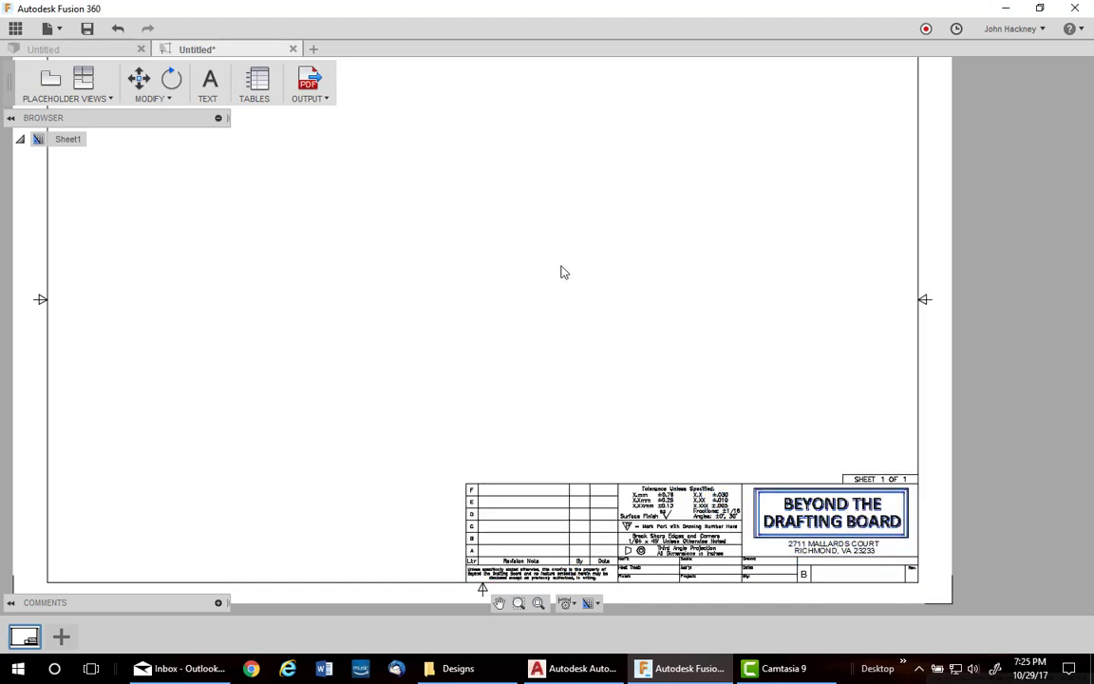
- Try the ANSI title block, then switch the sheet to ACAD TITLE BLOCK
middle_drag(565, 278, 679, 276)
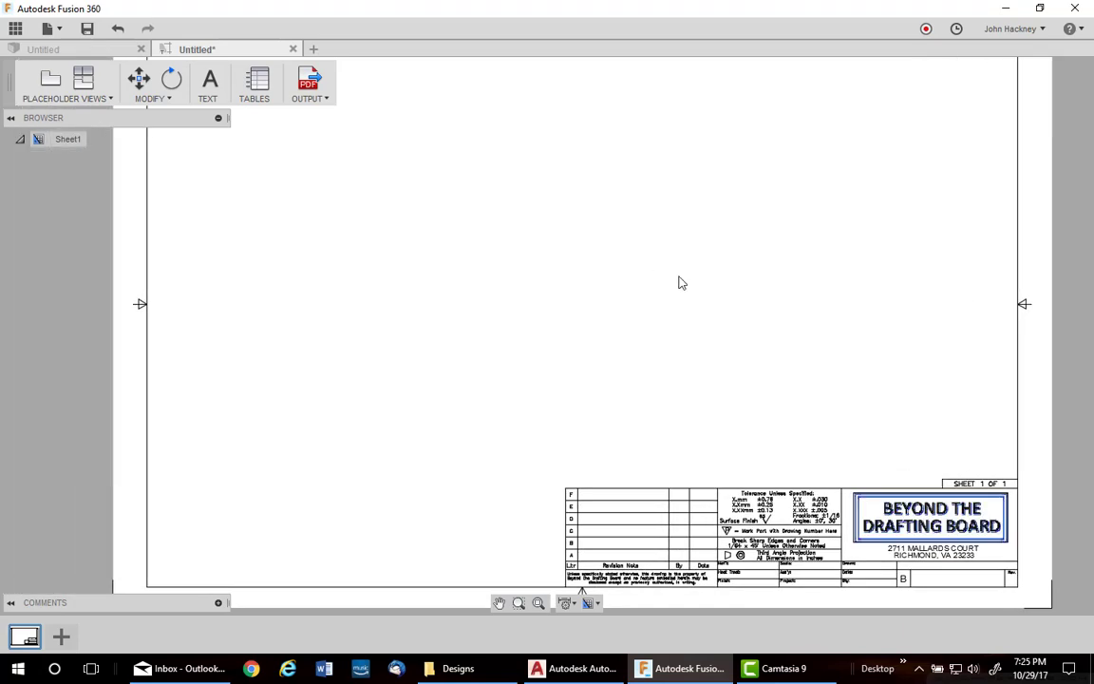
click(590, 604)
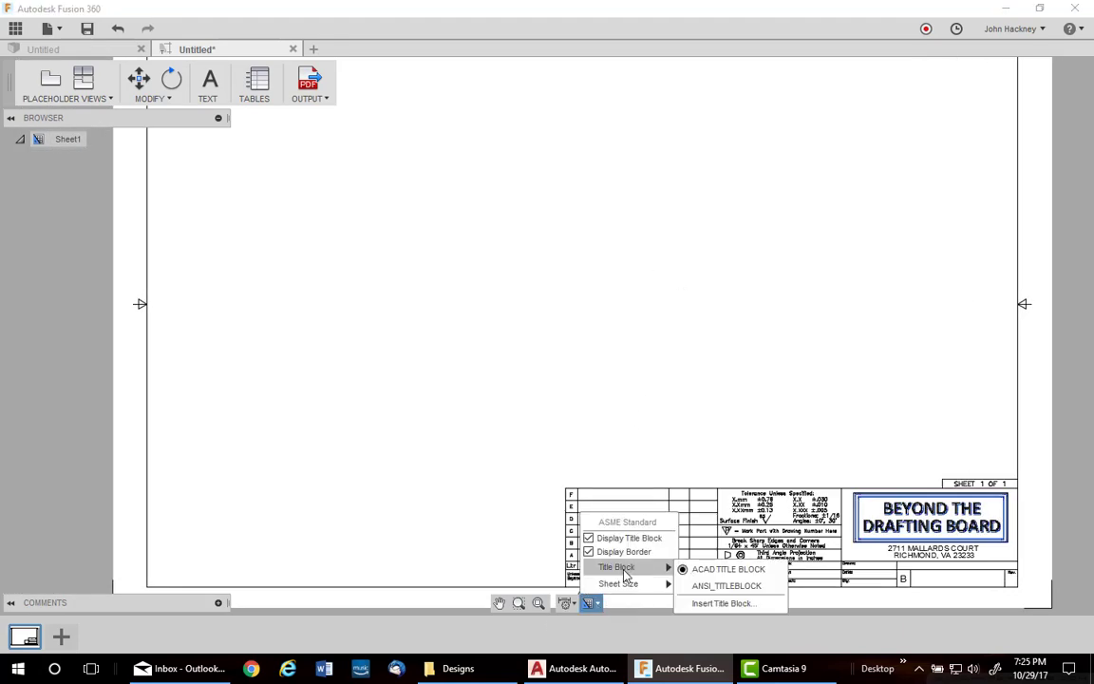
click(722, 586)
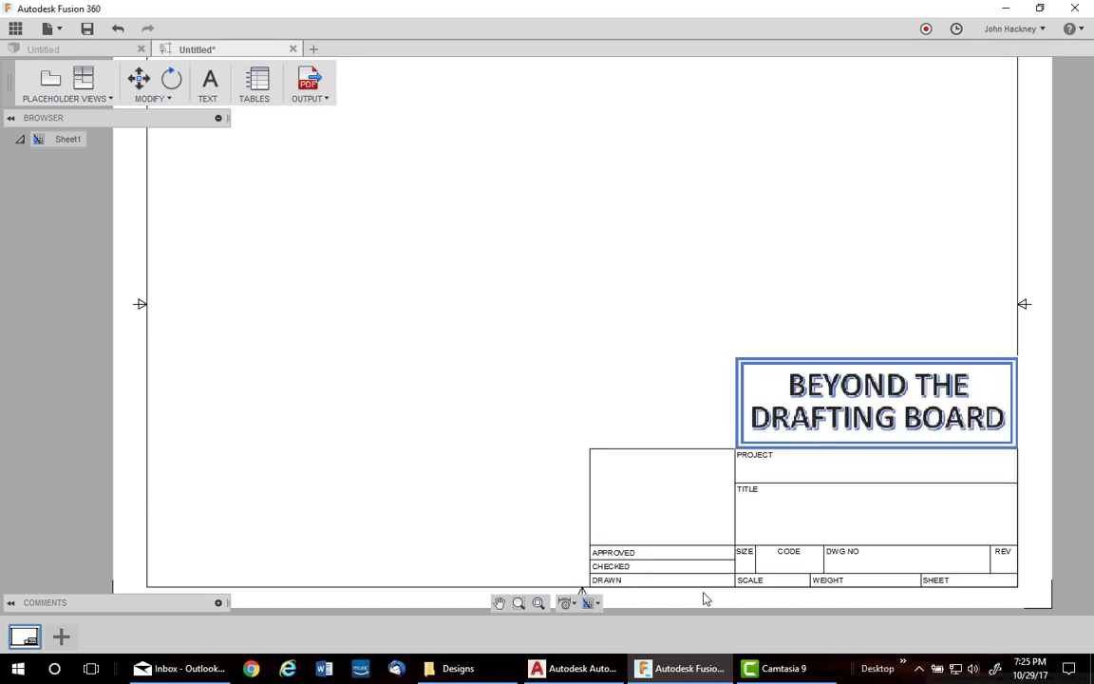
click(589, 602)
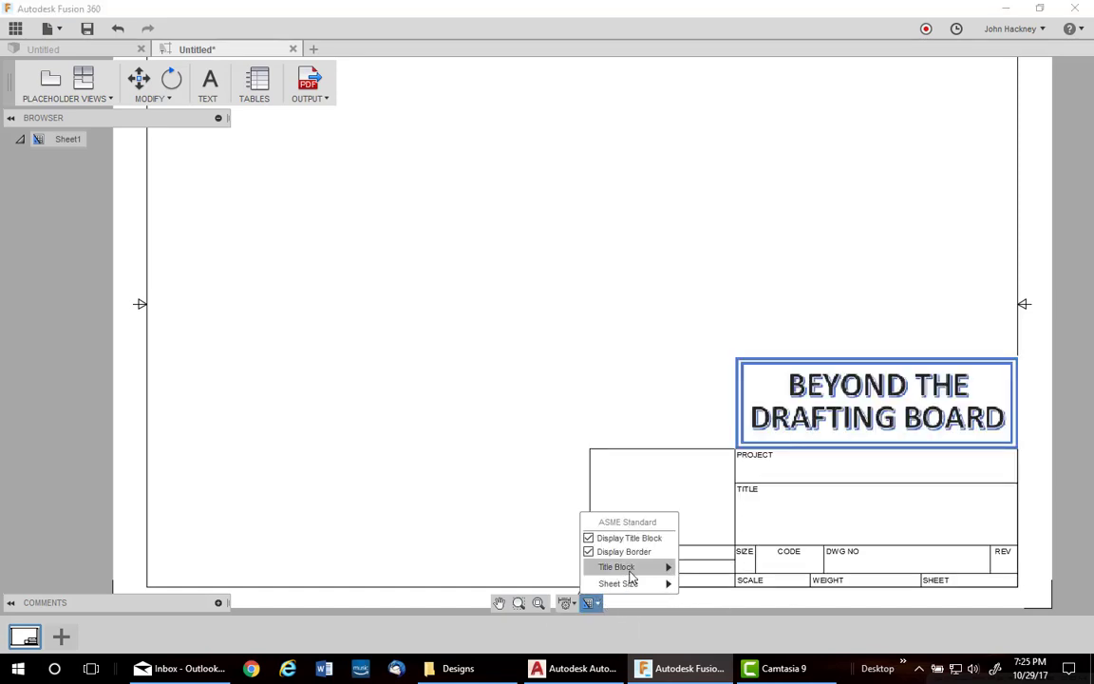
mouse_move(628, 568)
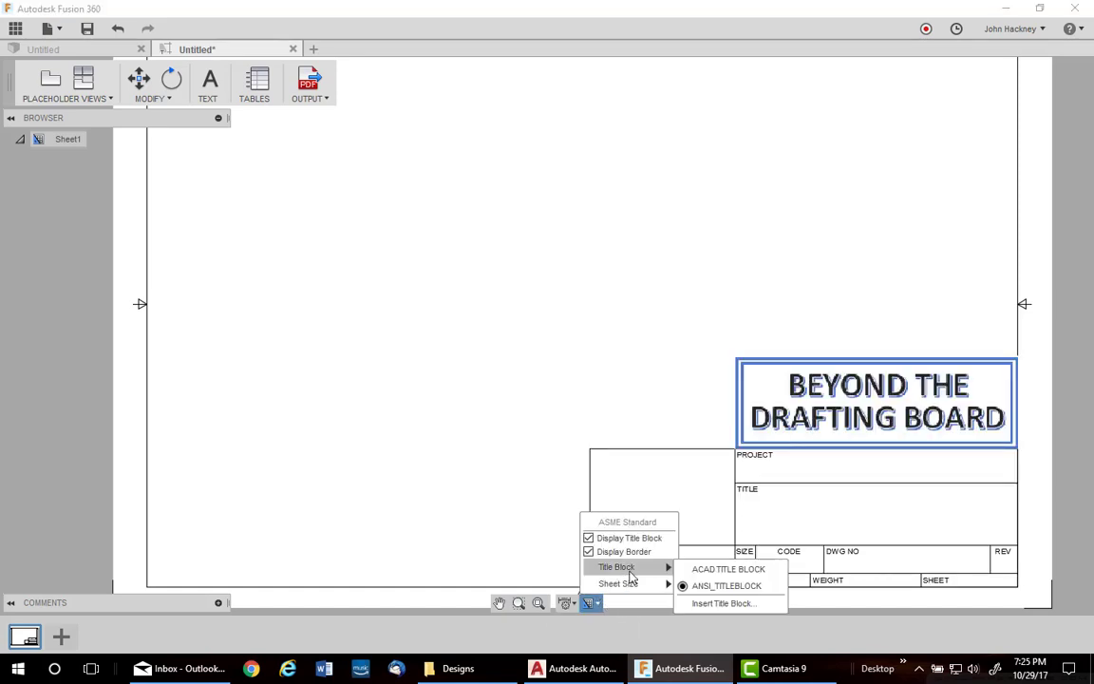
click(712, 570)
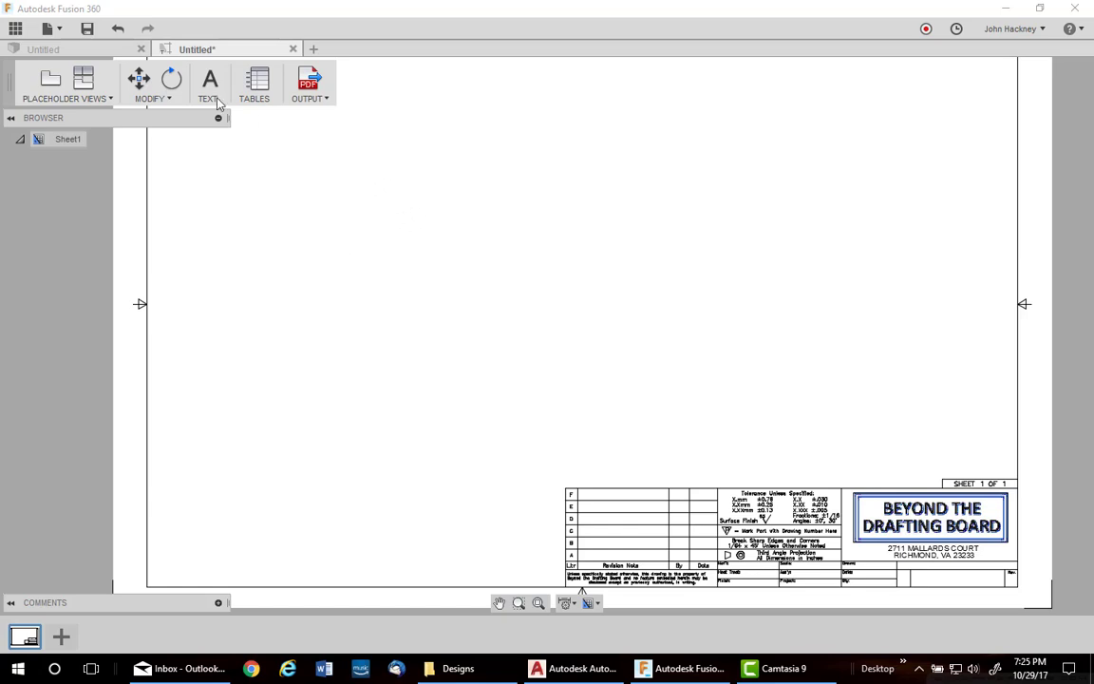
- Save the drawing template under the name 'Fusion Title Template'
click(87, 30)
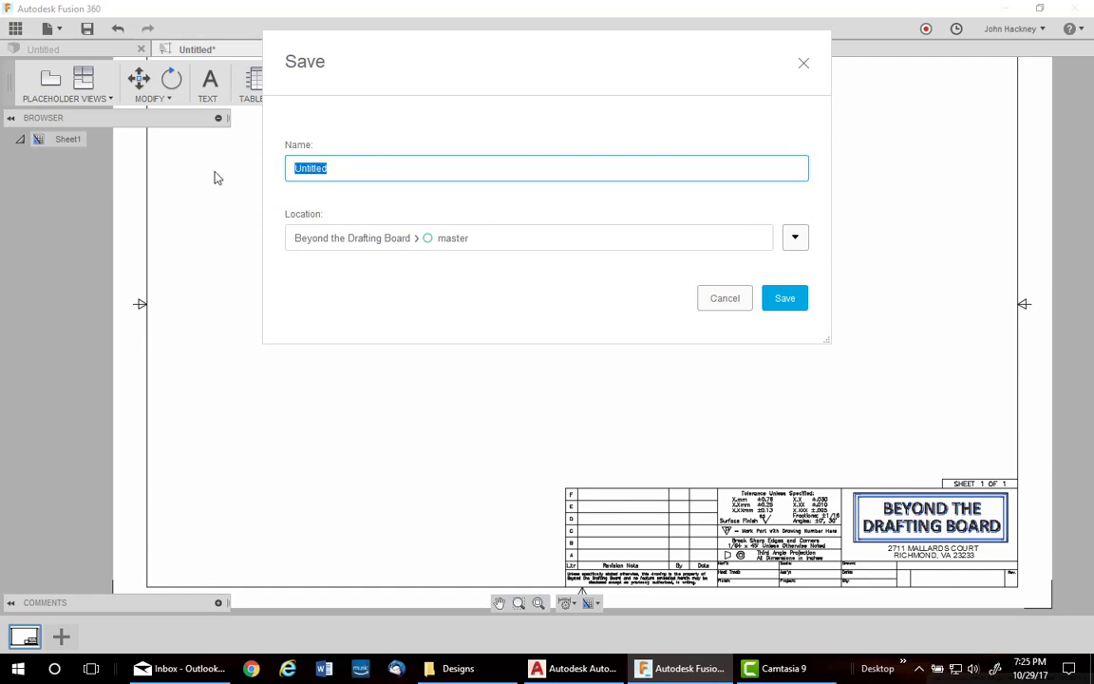
text(Fusion Title Template)
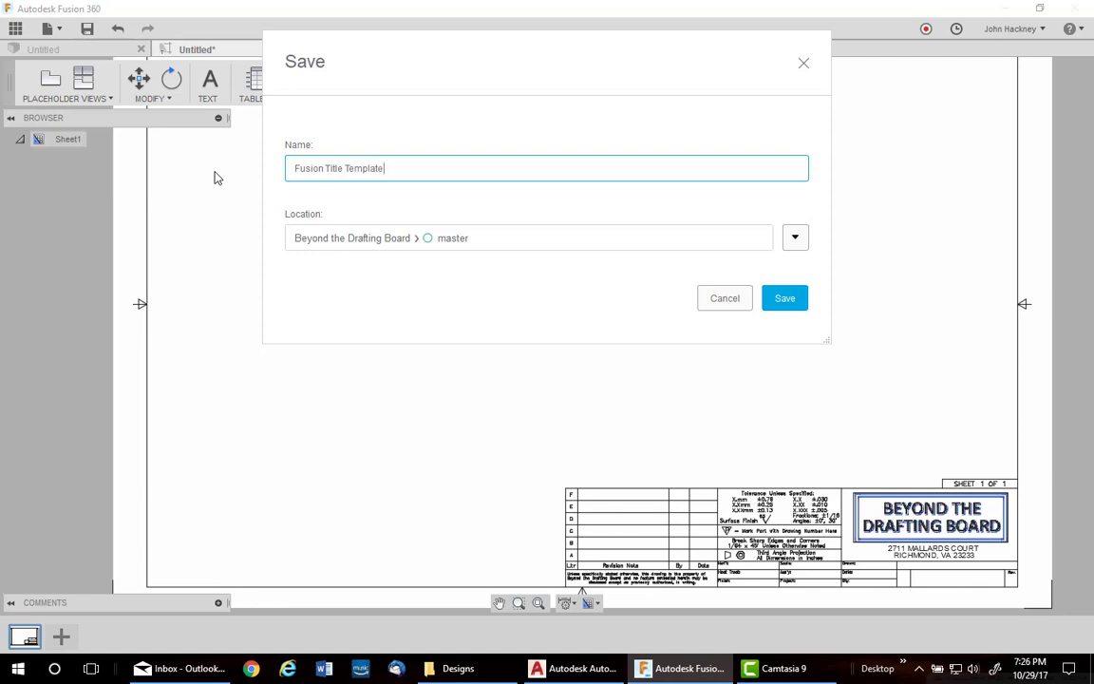
click(790, 305)
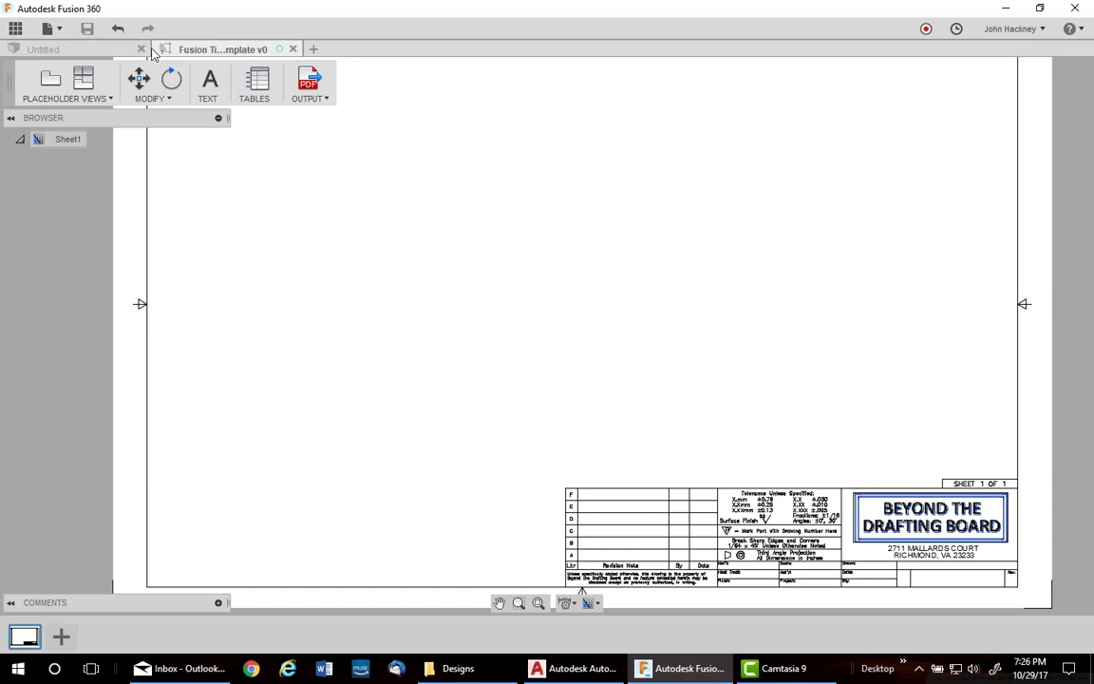
- Close the saved template and open the Oil Pan design from the Data Panel
click(293, 49)
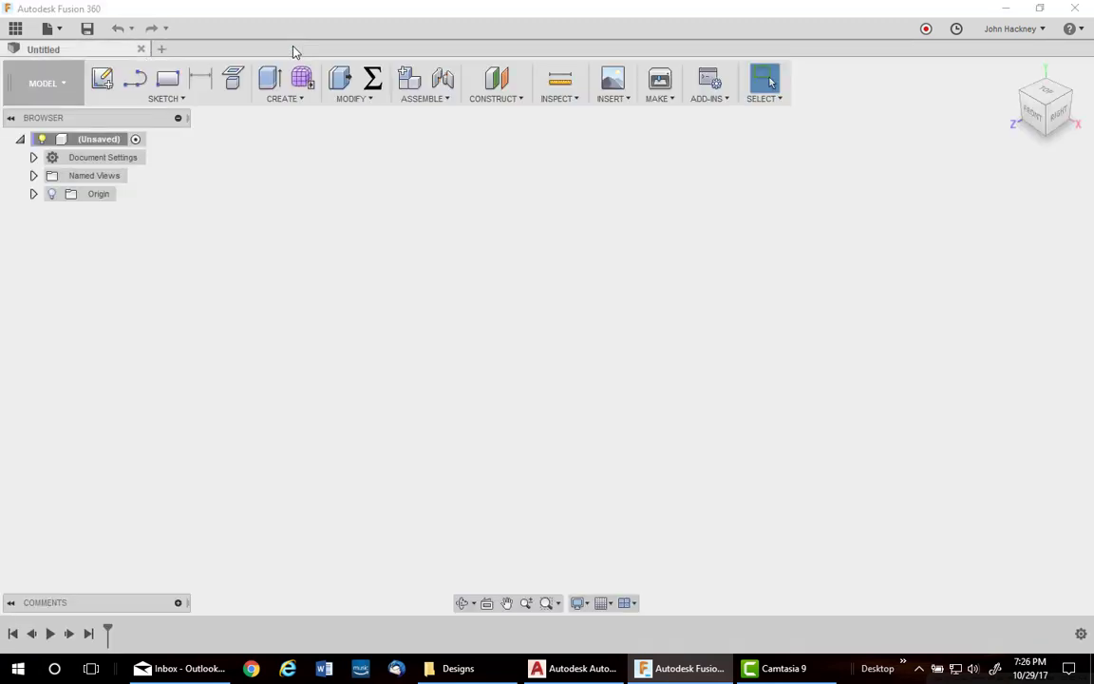
click(15, 28)
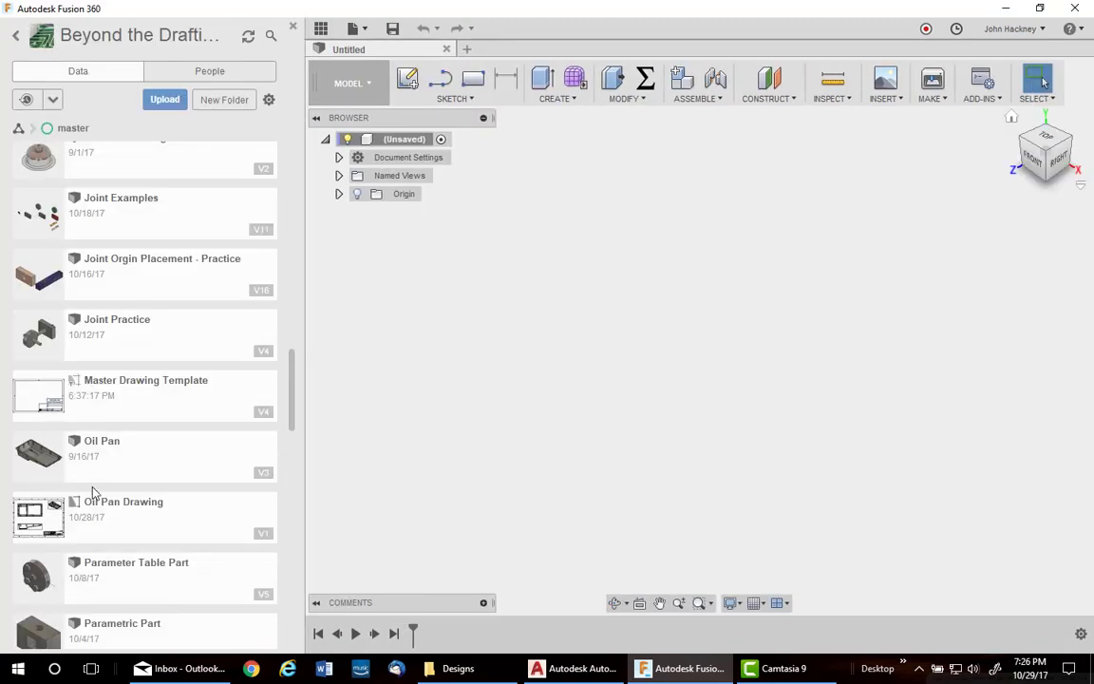
double_click(26, 460)
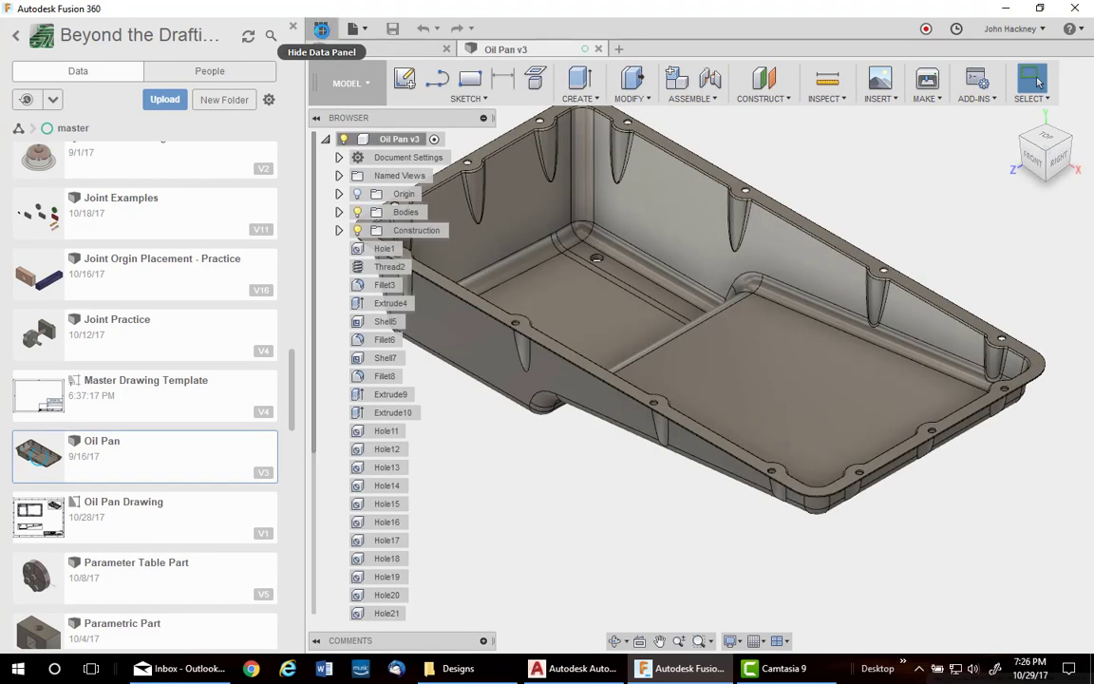
click(321, 29)
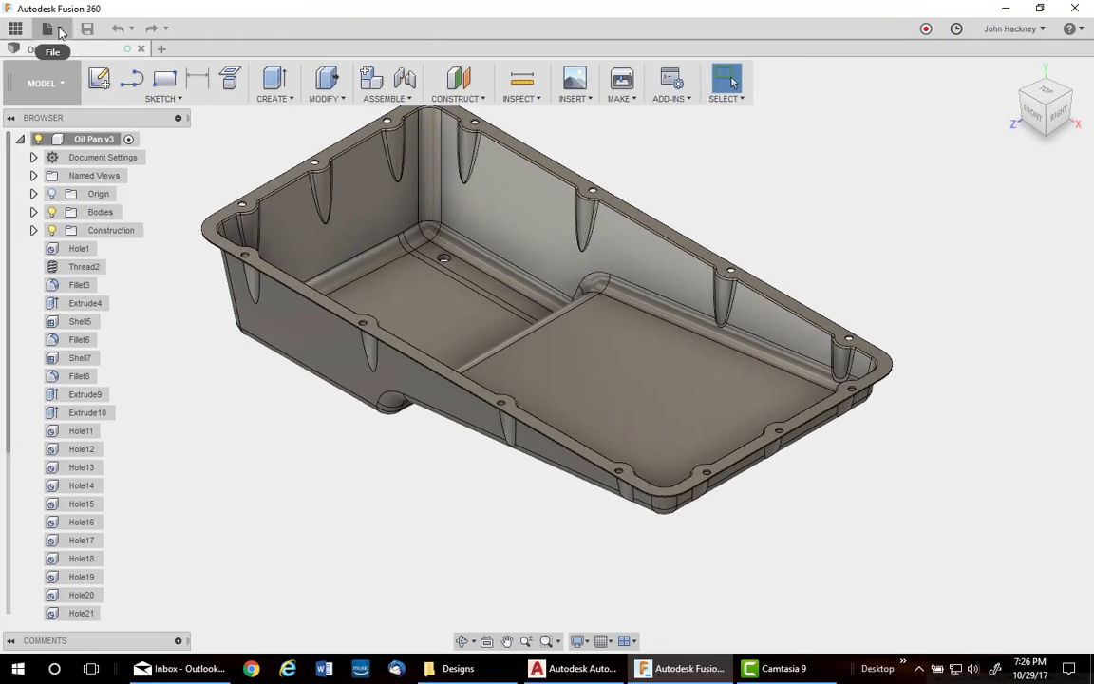
- Create a new Oil Pan drawing from the Fusion Title Template with a front base view
click(59, 31)
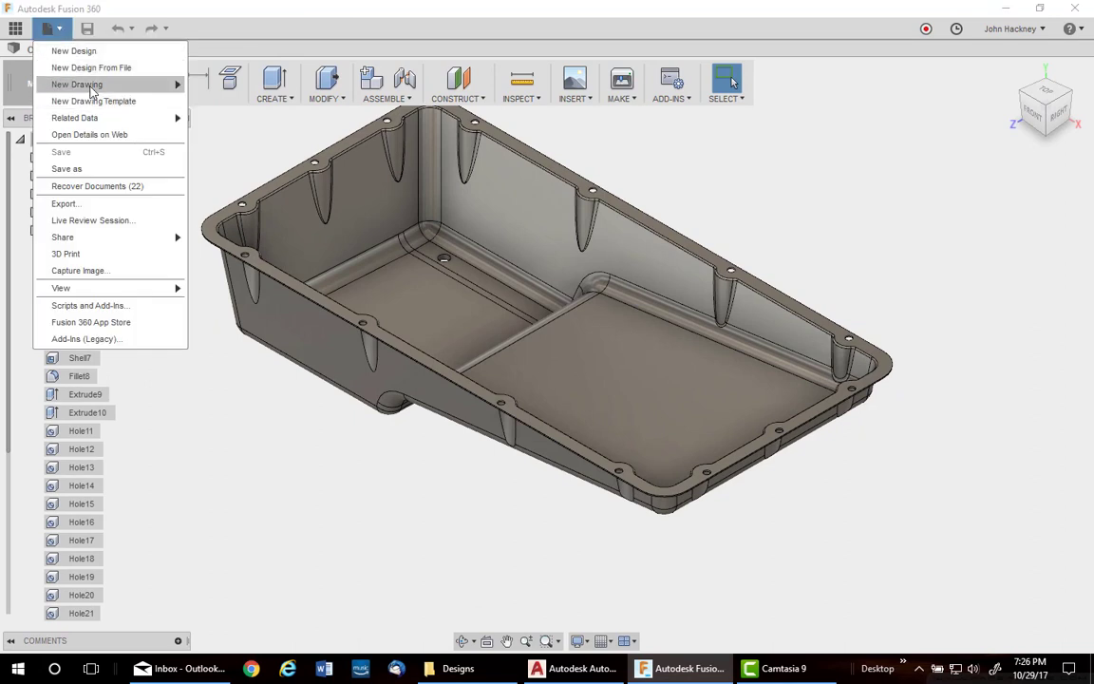
mouse_move(92, 90)
click(221, 88)
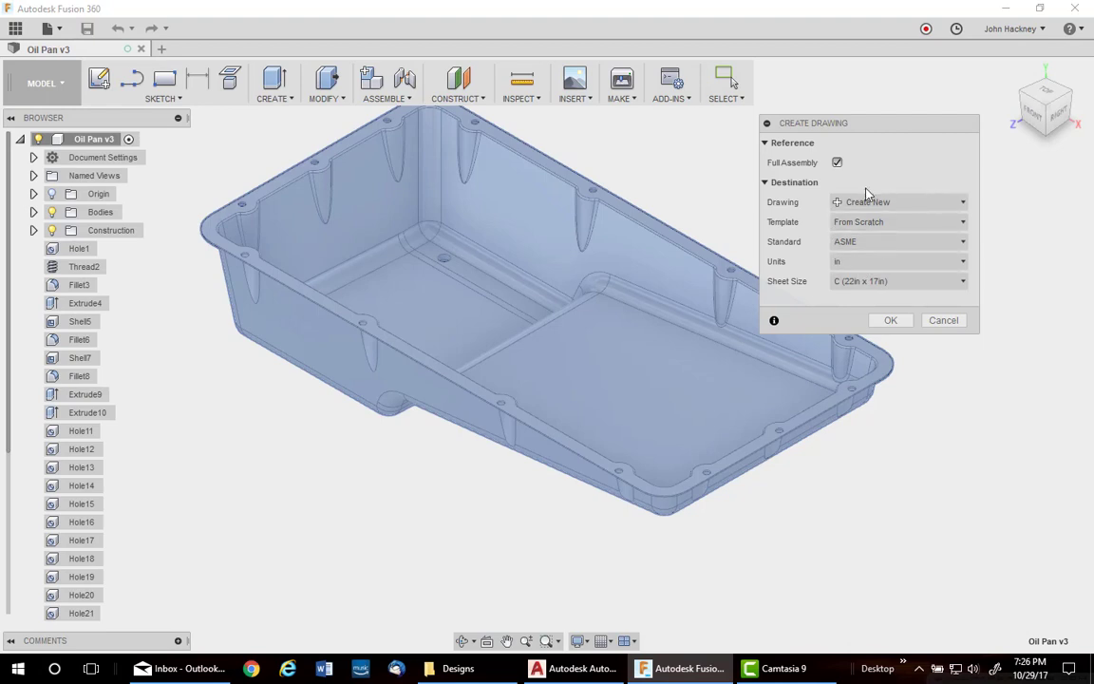
click(902, 224)
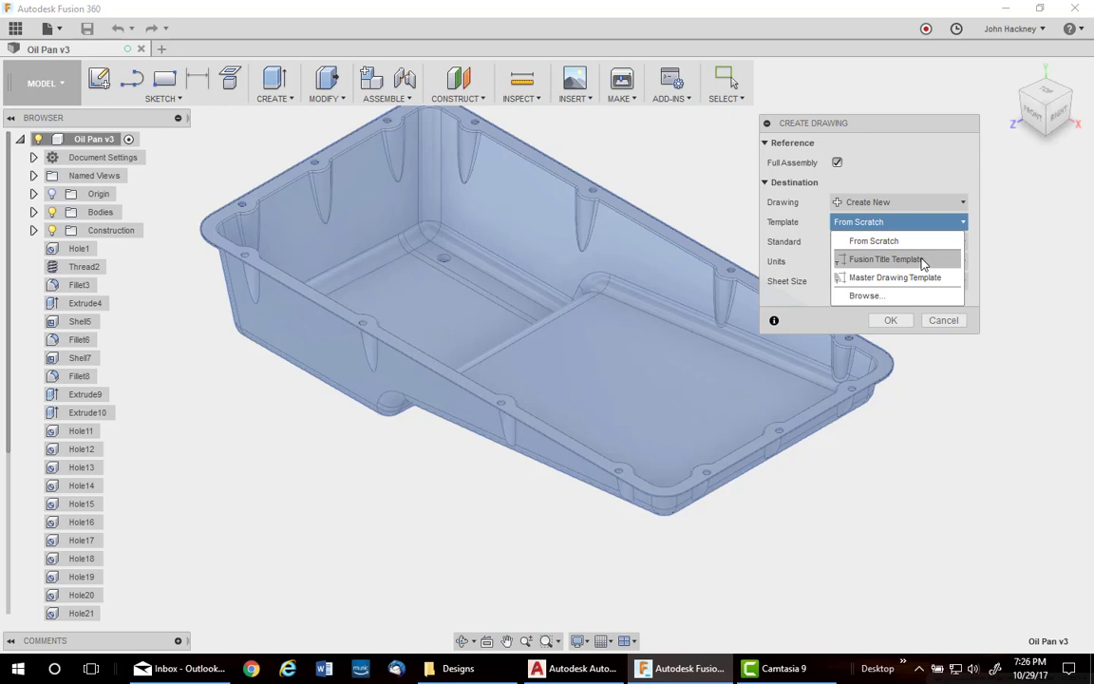
click(921, 259)
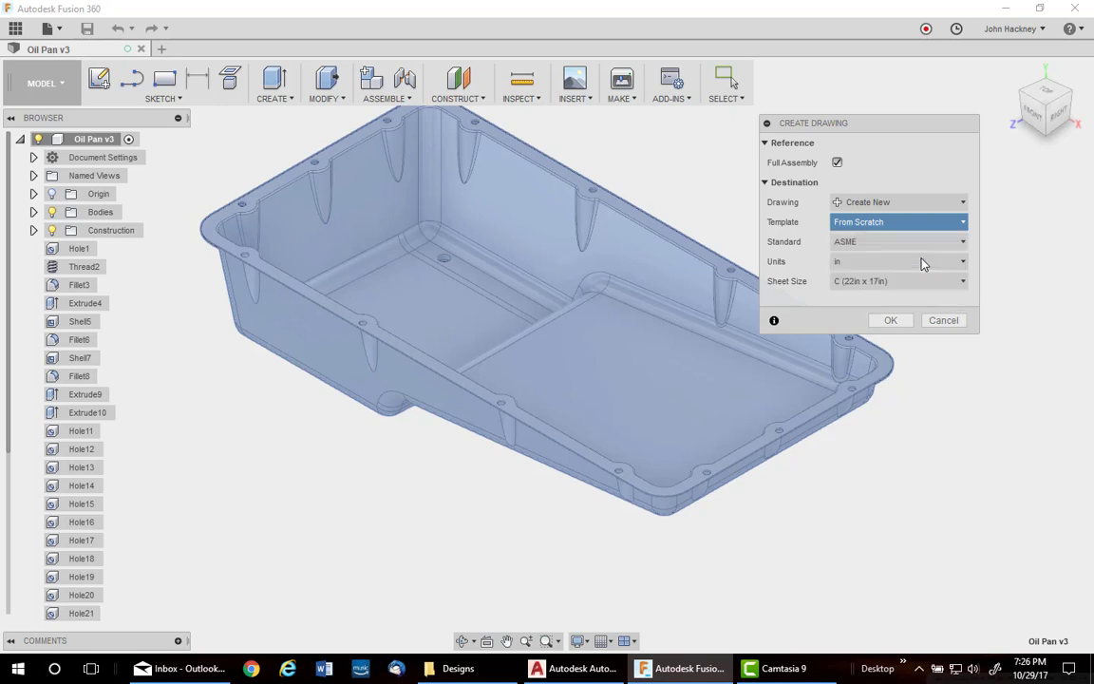
click(891, 323)
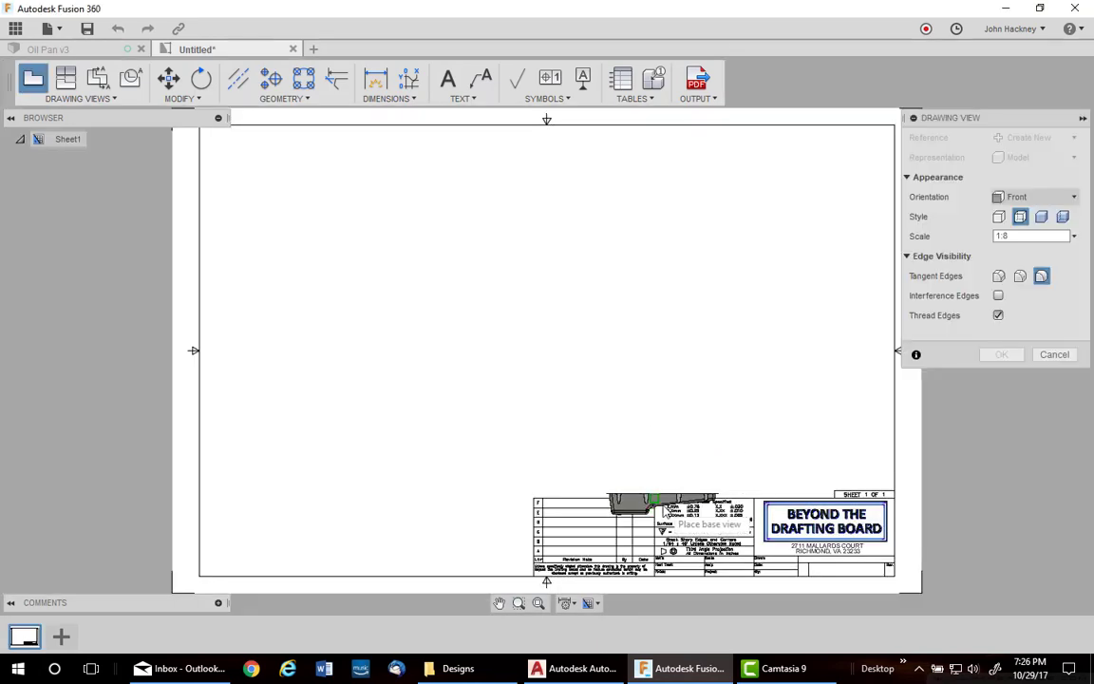
click(467, 321)
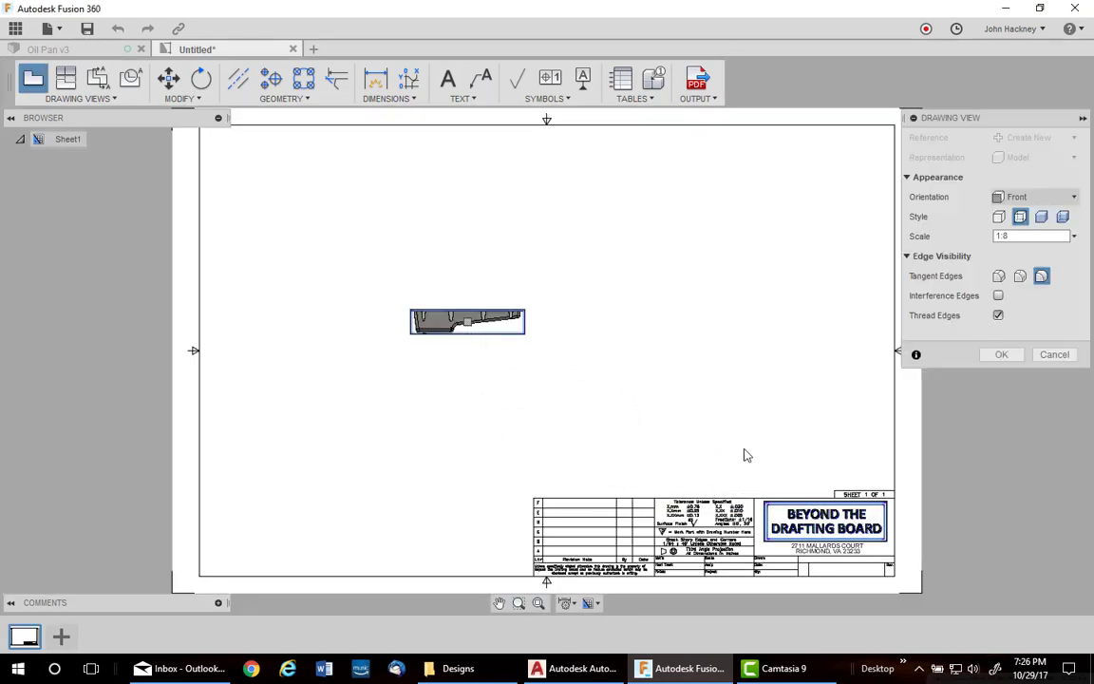
click(1001, 355)
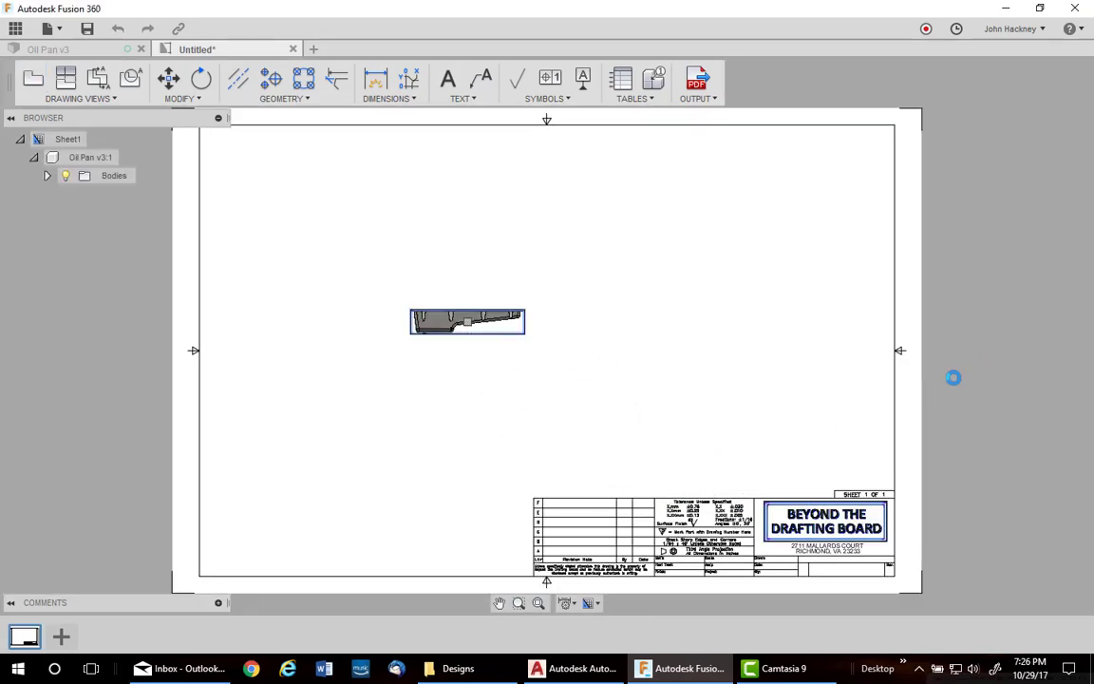
- Switch the Oil Pan drawing's title block to ANSI
click(591, 603)
mouse_move(624, 574)
click(705, 586)
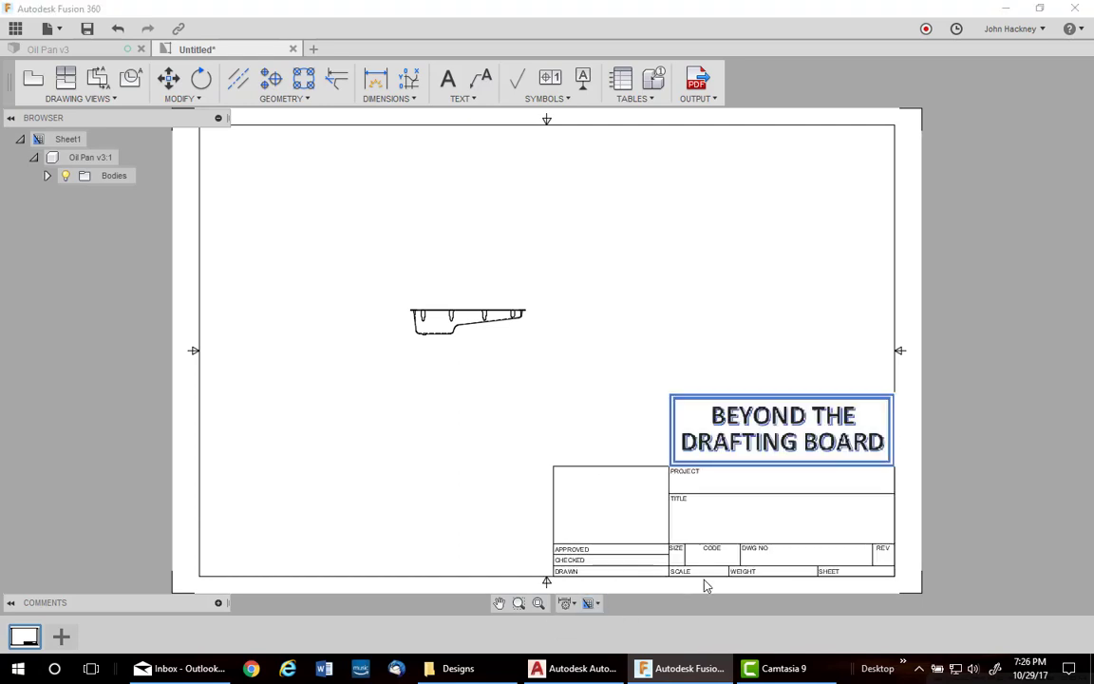
- Open Master Drawing Template v4 from the Data Panel's file list
click(19, 32)
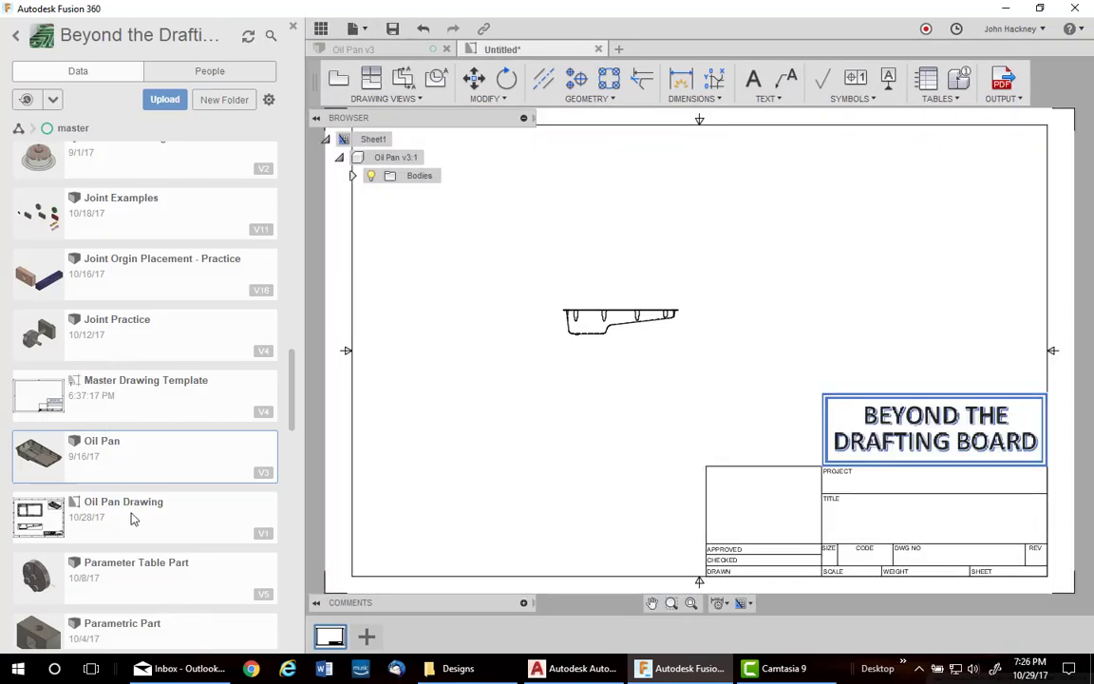
scroll(133, 517, down, 1)
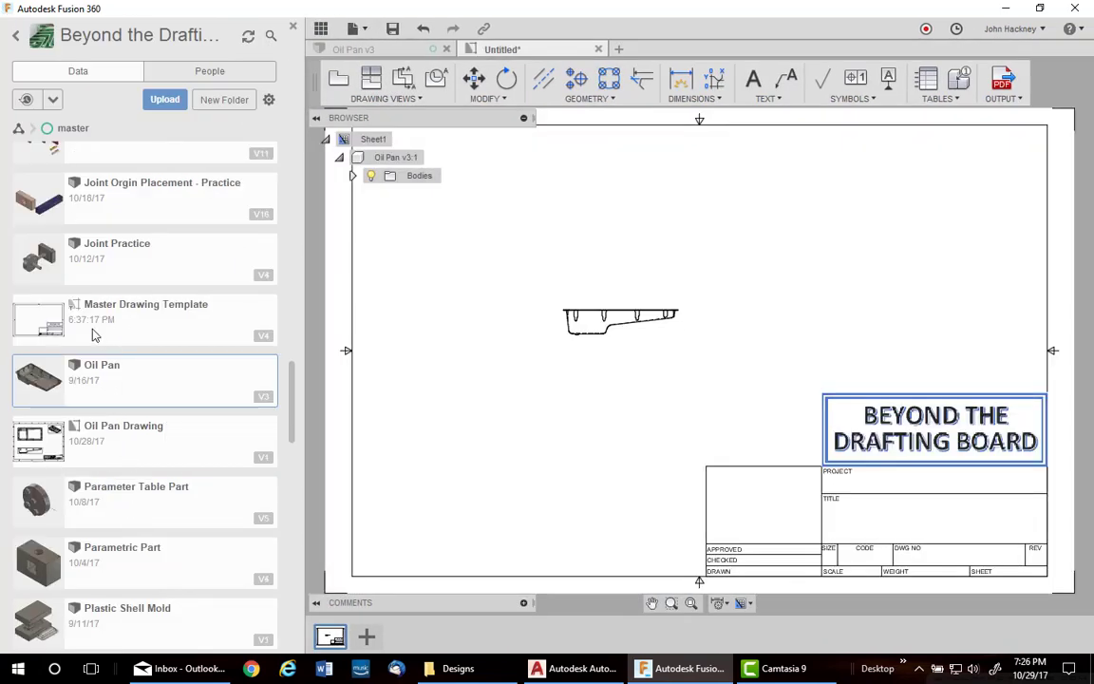
click(52, 323)
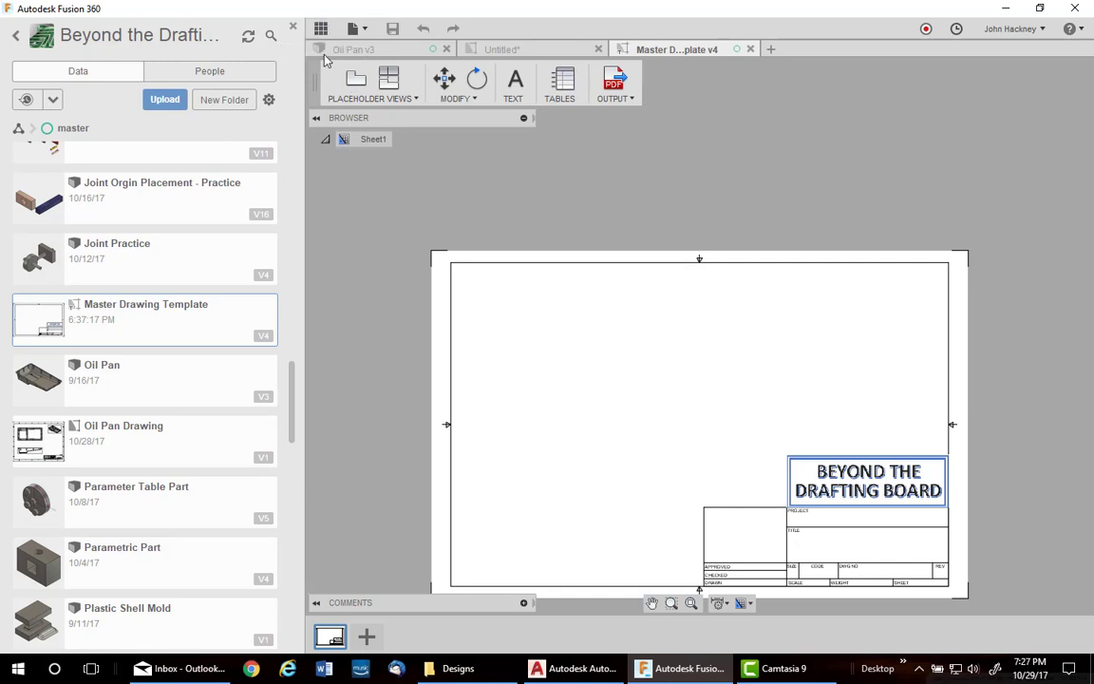
- Hide the Data Panel and try TITLE BLOCK 1, then TITLE BLOCK 2 on the sheet
click(321, 28)
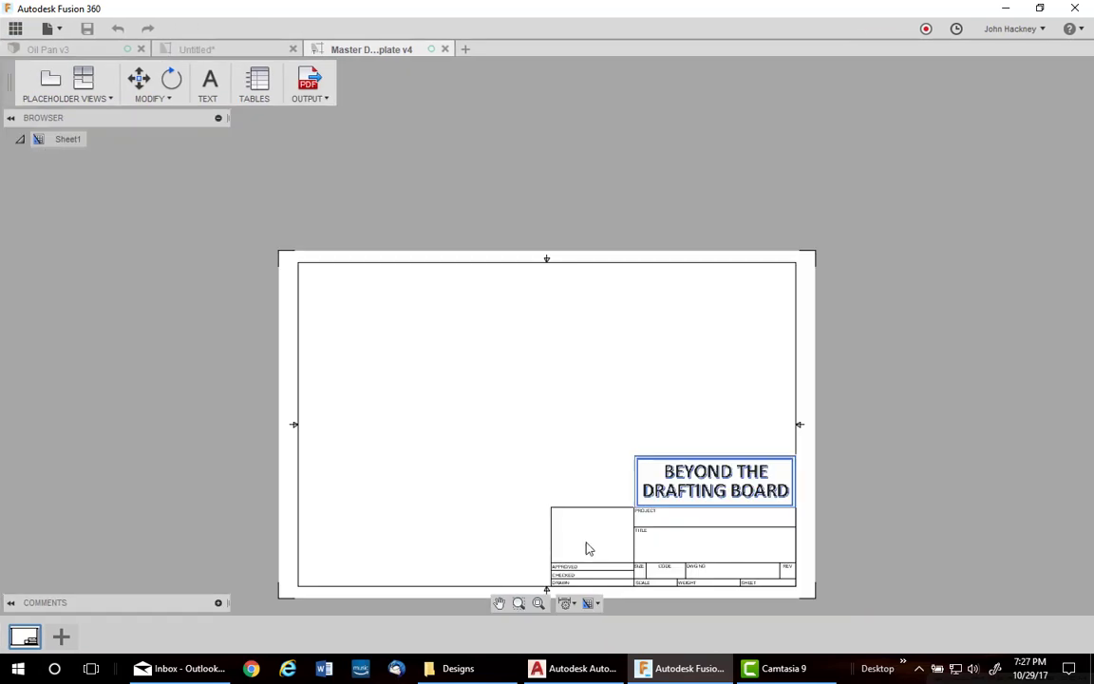
click(597, 605)
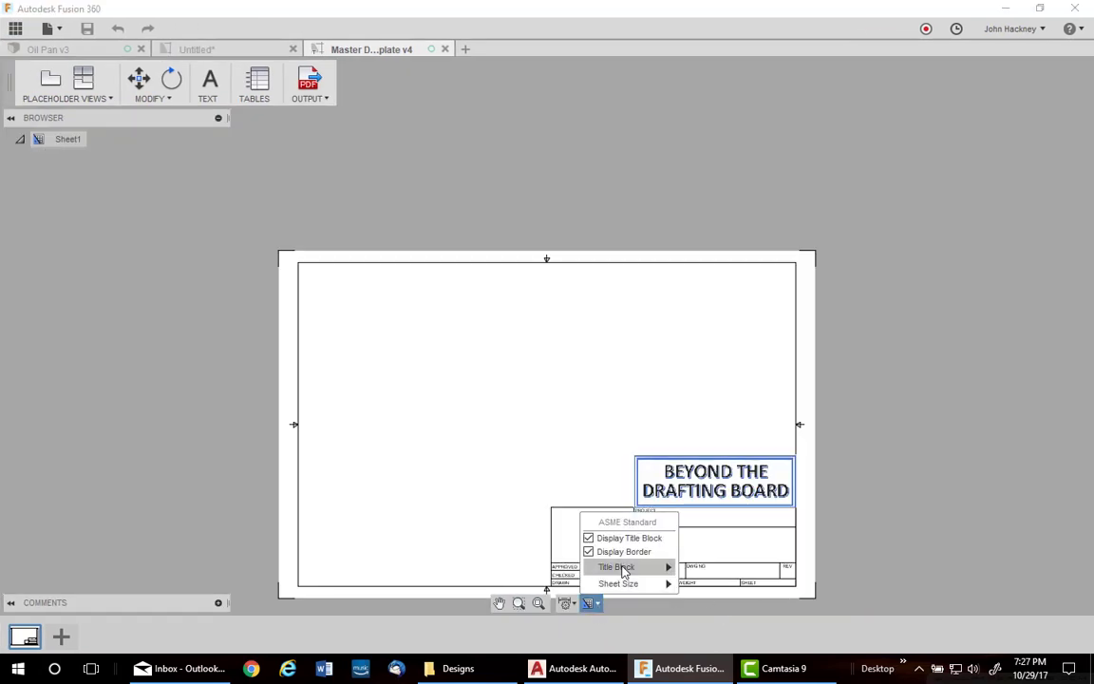
mouse_move(634, 569)
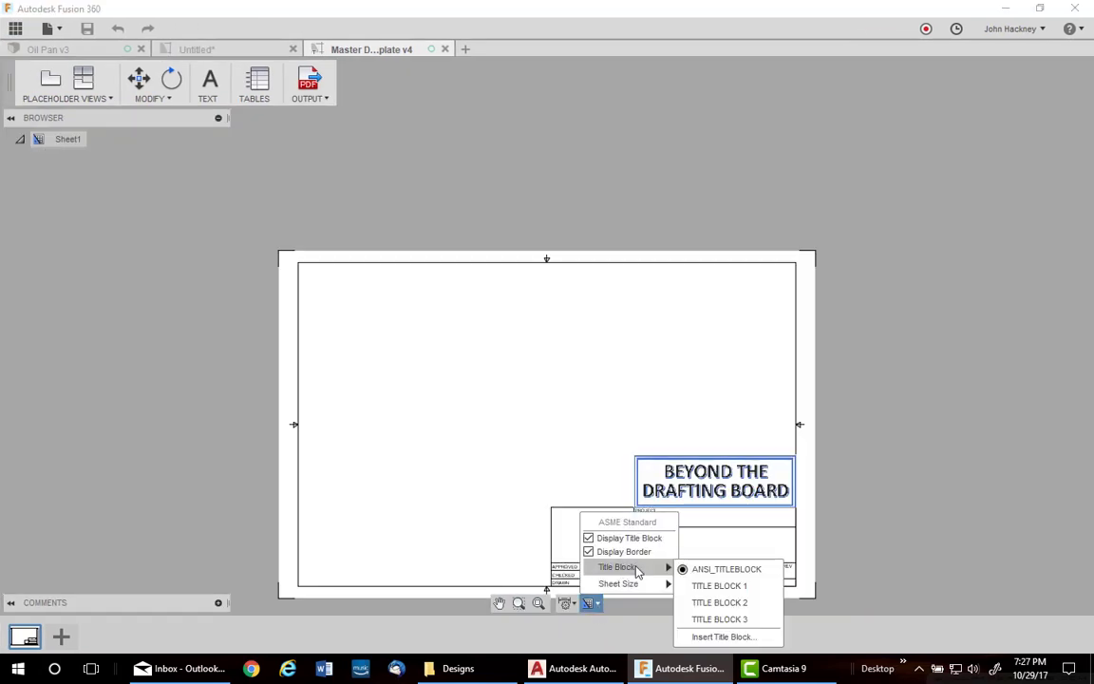
click(723, 585)
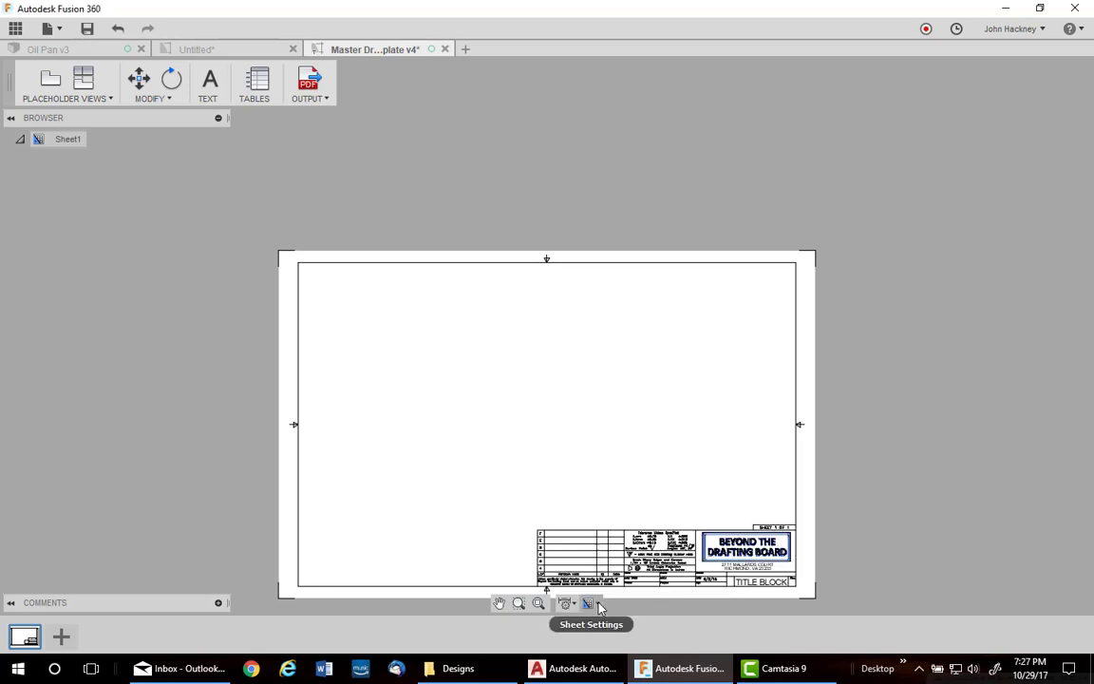
click(589, 604)
mouse_move(677, 568)
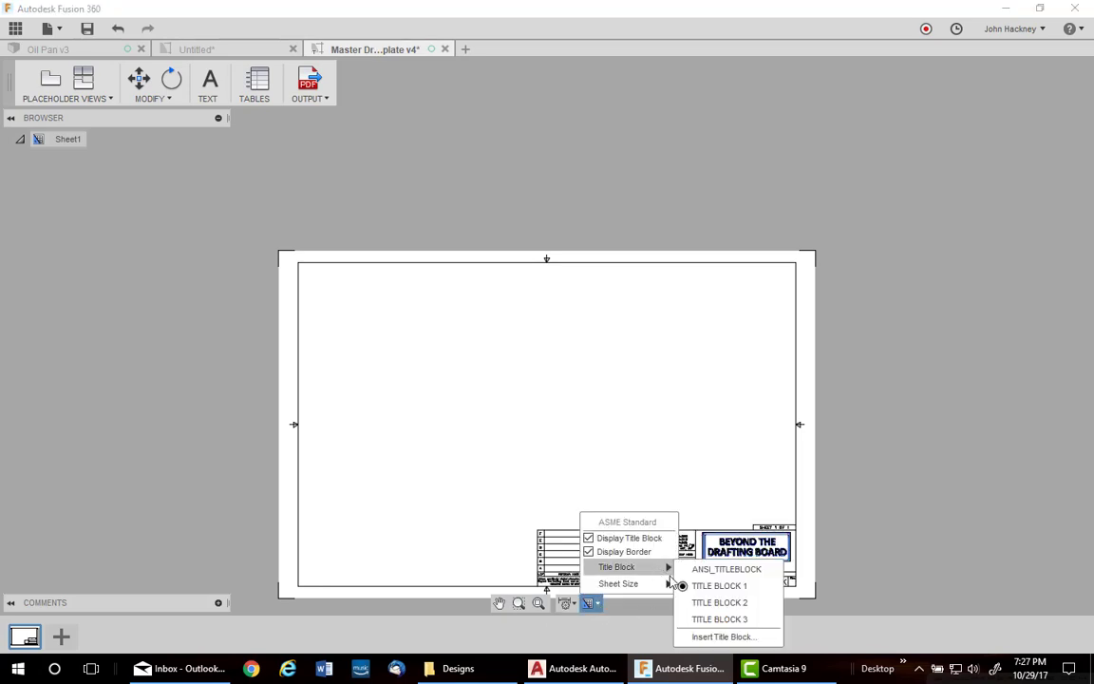
click(710, 602)
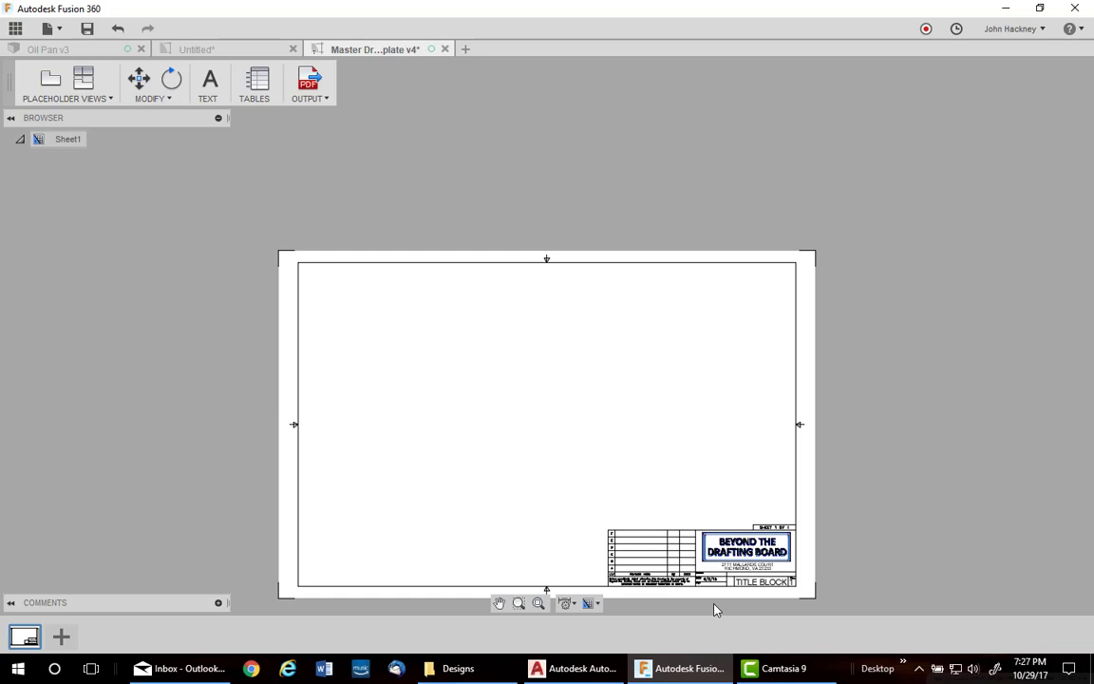
- Switch to another custom title block and open it for editing
click(590, 604)
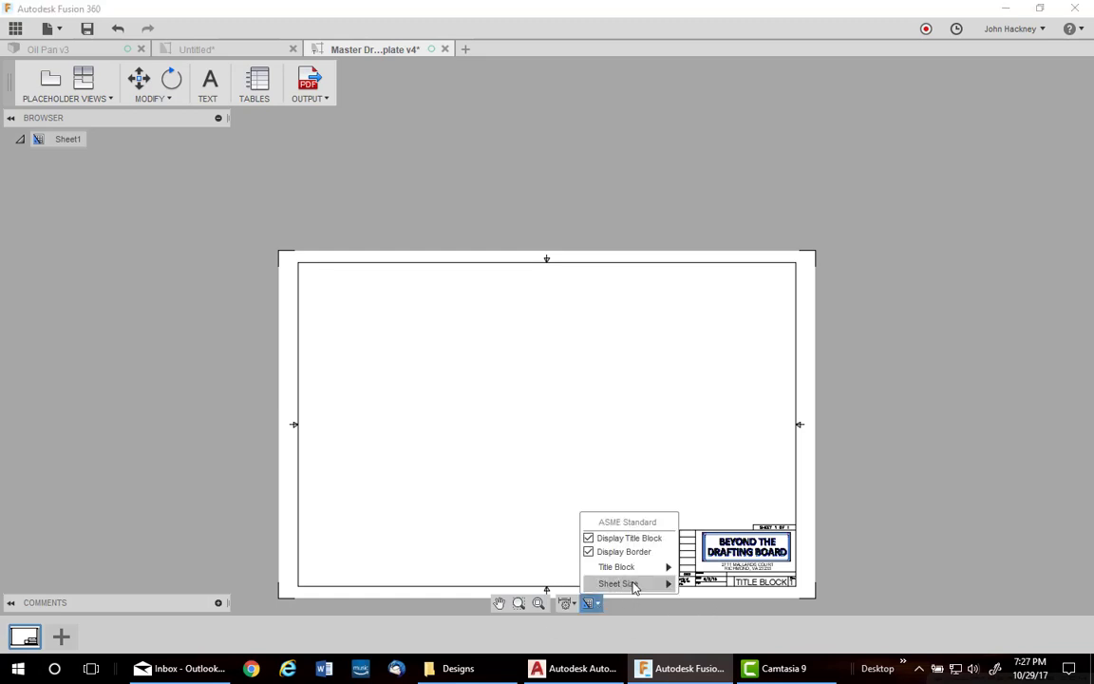
mouse_move(650, 582)
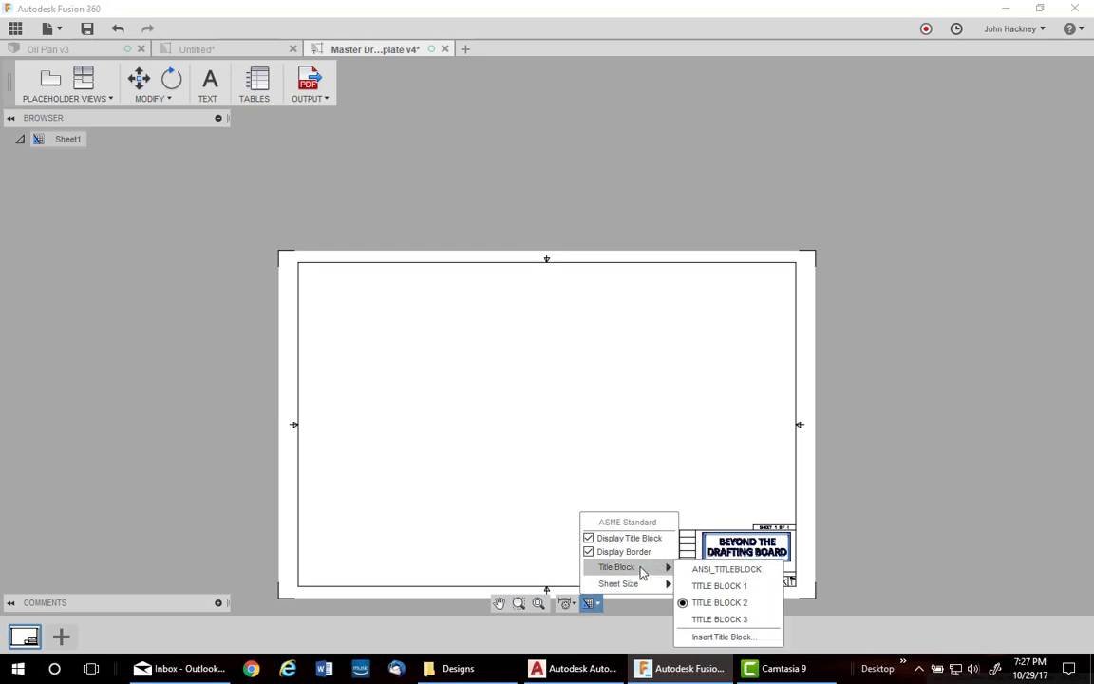
click(704, 619)
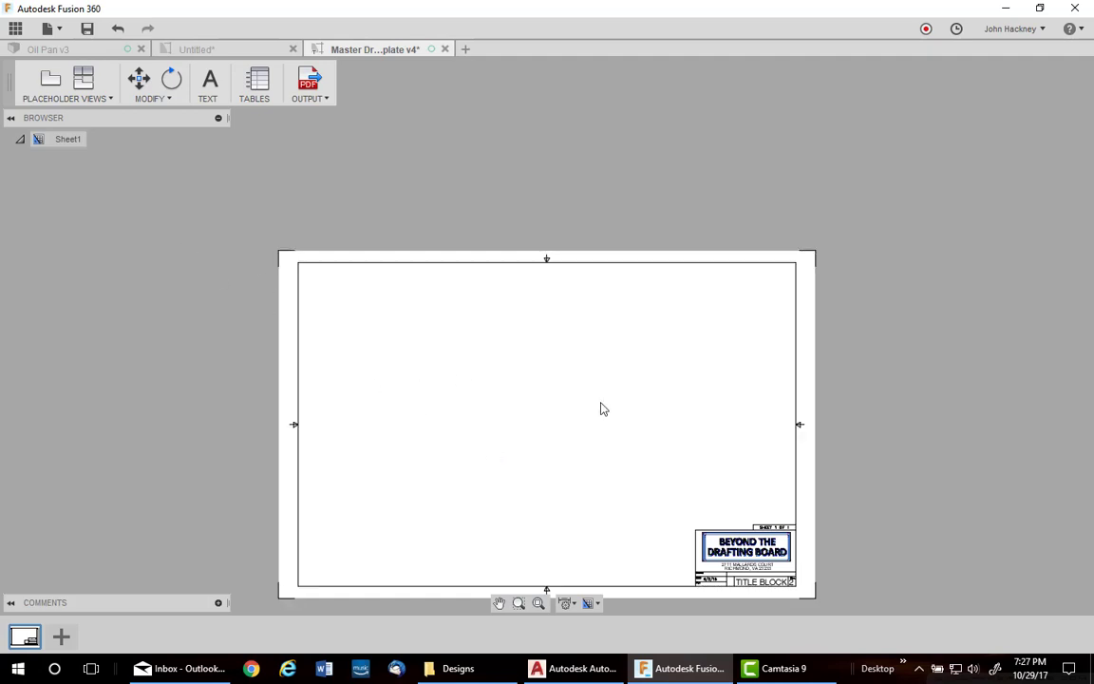
double_click(724, 538)
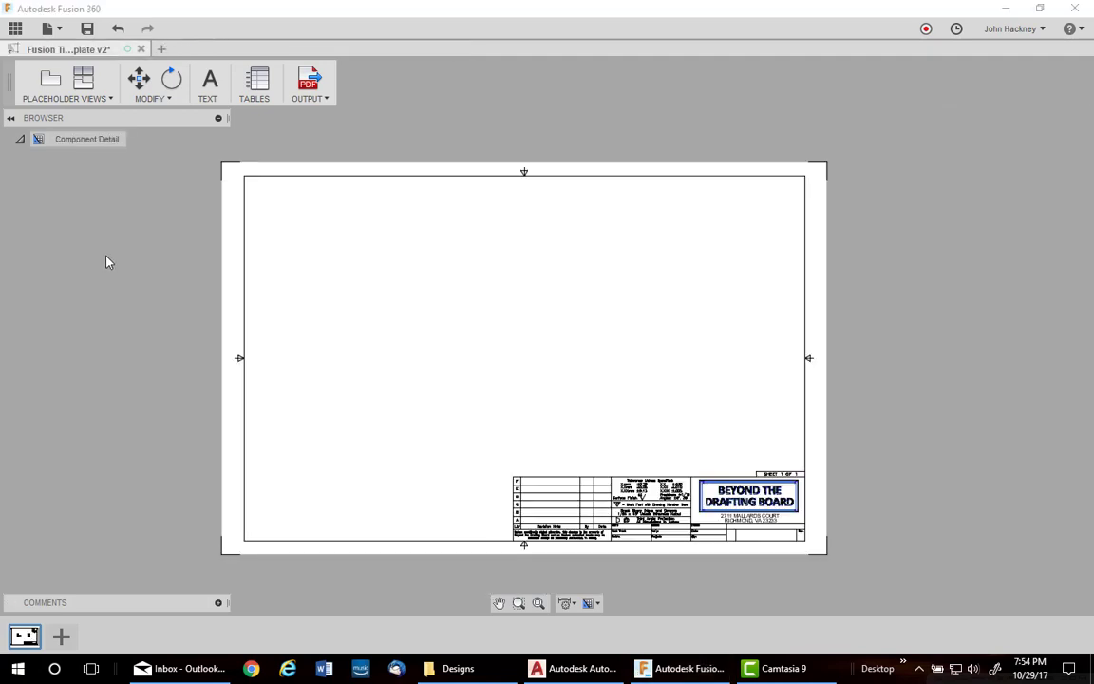
- Place a FRONT-oriented Component placeholder base view left of centre with full-length tangent edges
click(51, 83)
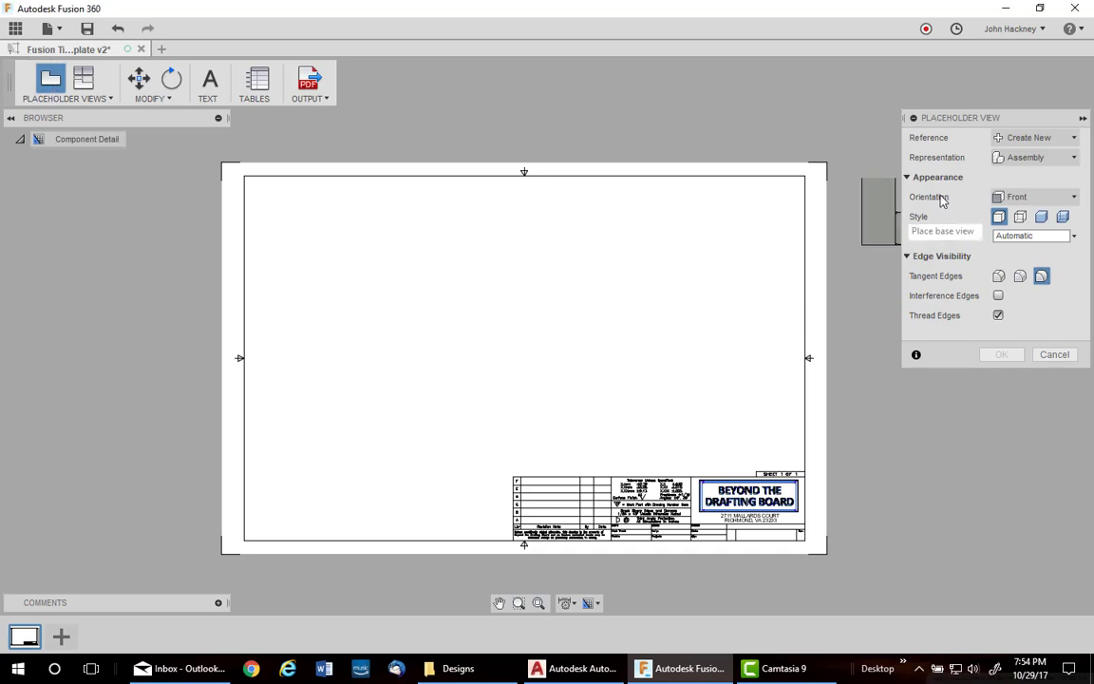
click(1064, 159)
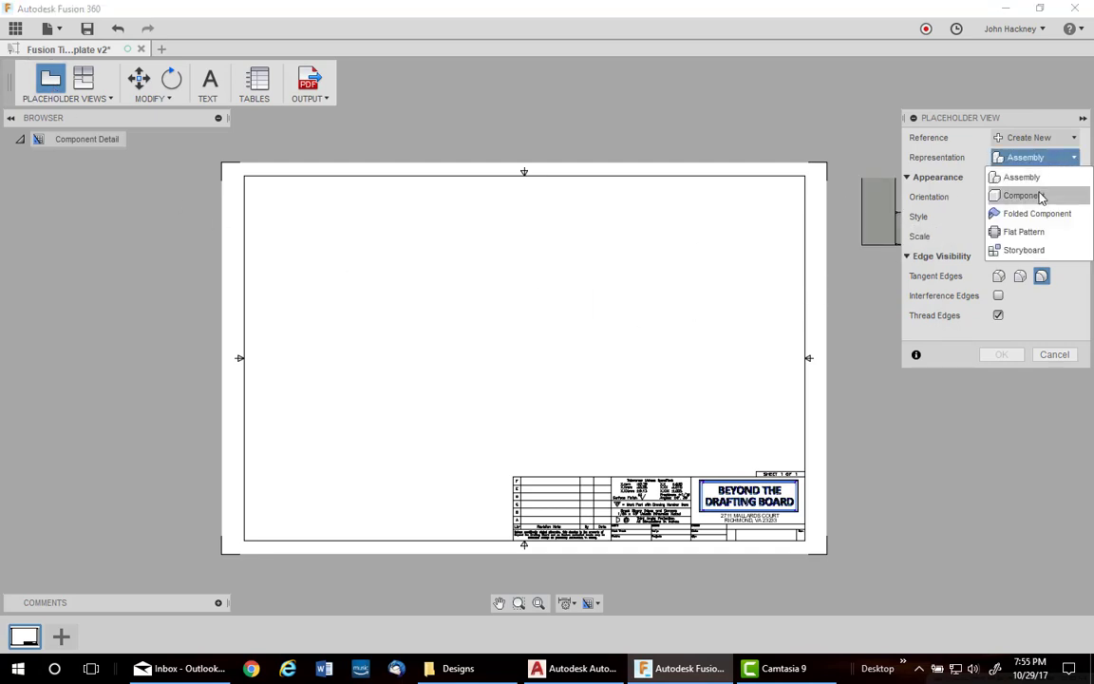
click(1042, 197)
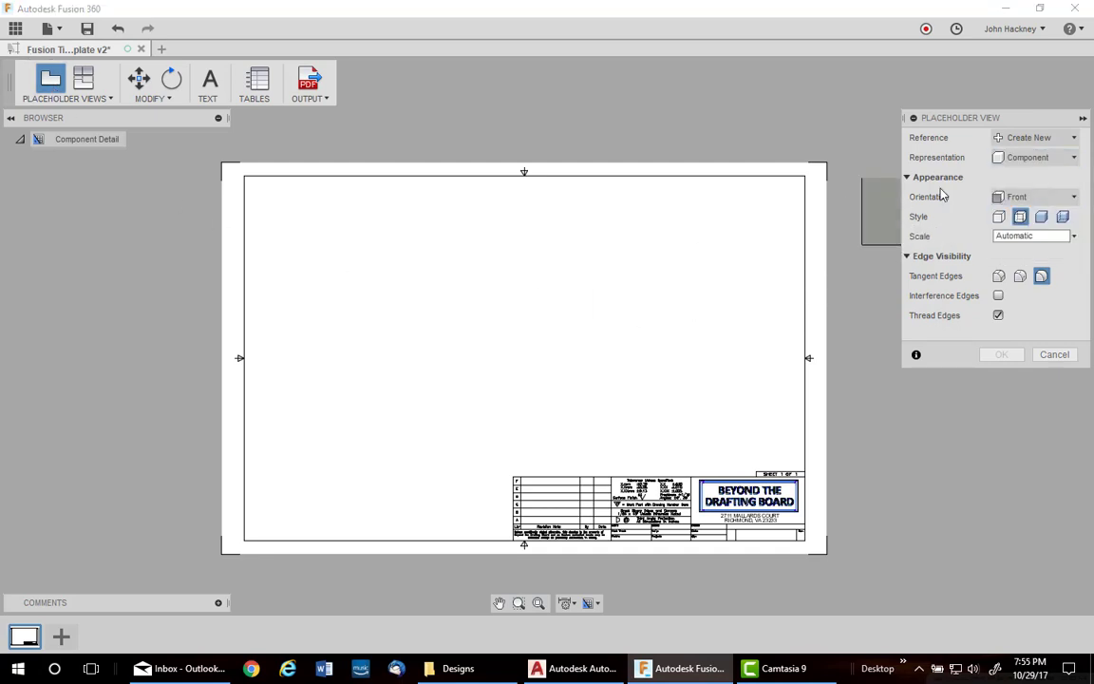
click(395, 341)
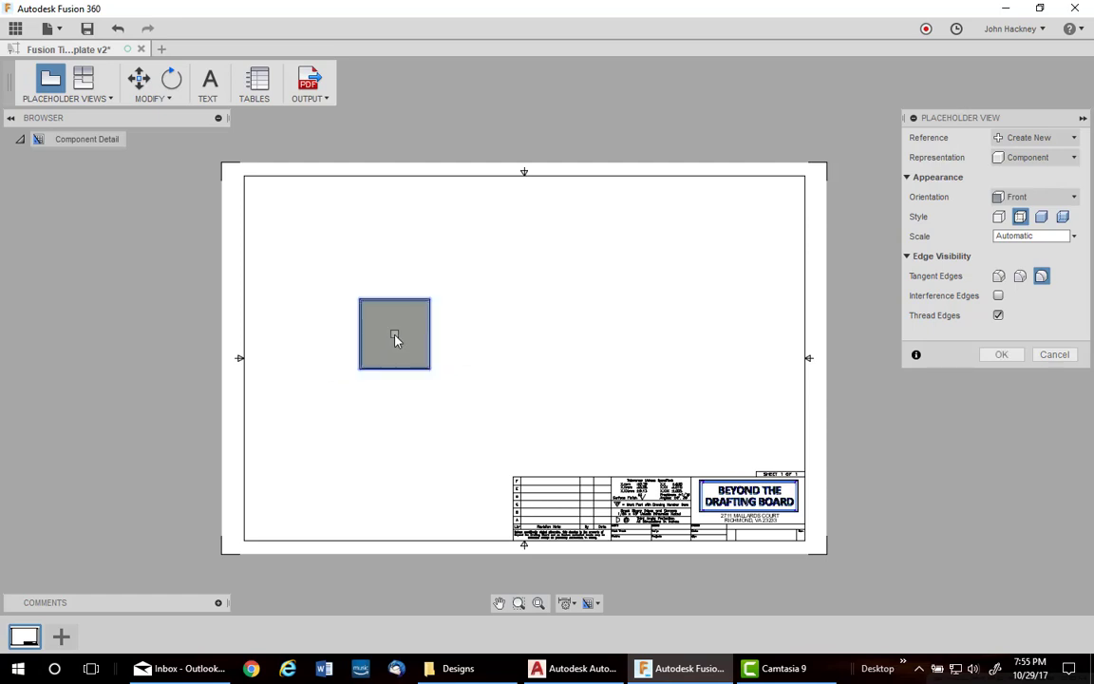
click(1030, 197)
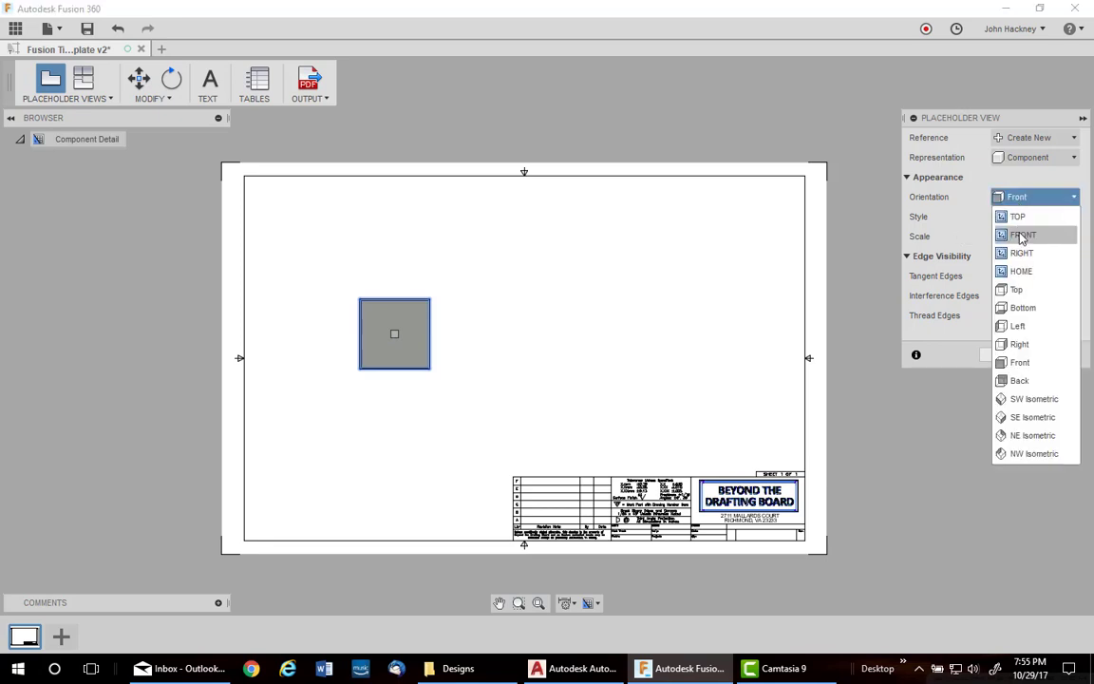
click(1022, 235)
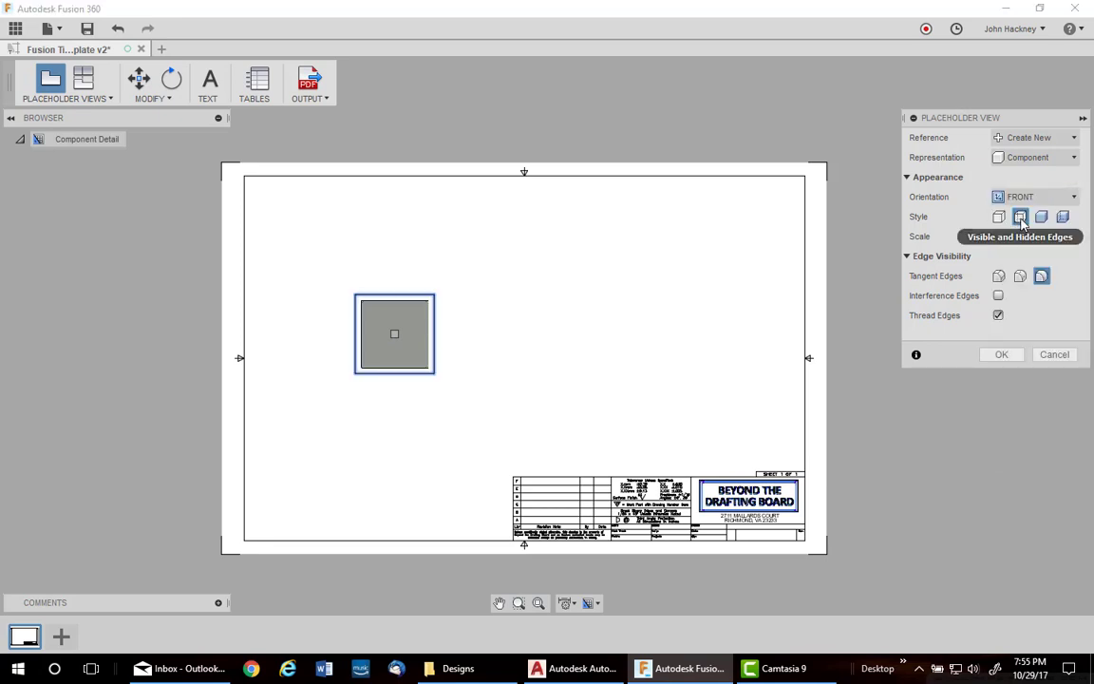
click(1001, 276)
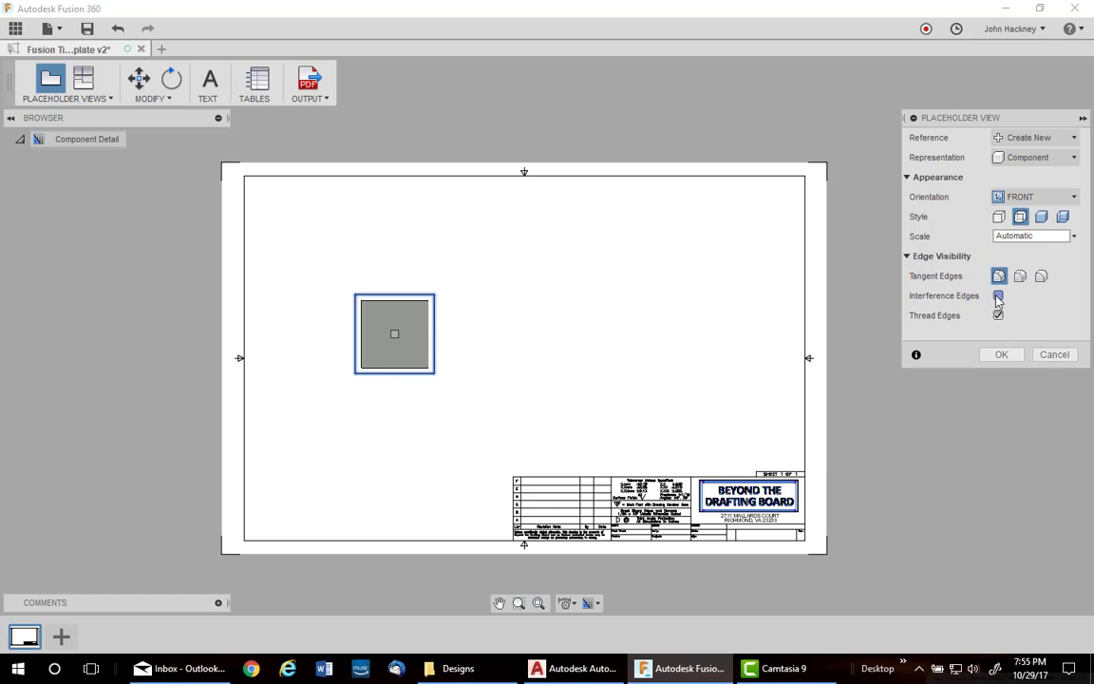
click(995, 356)
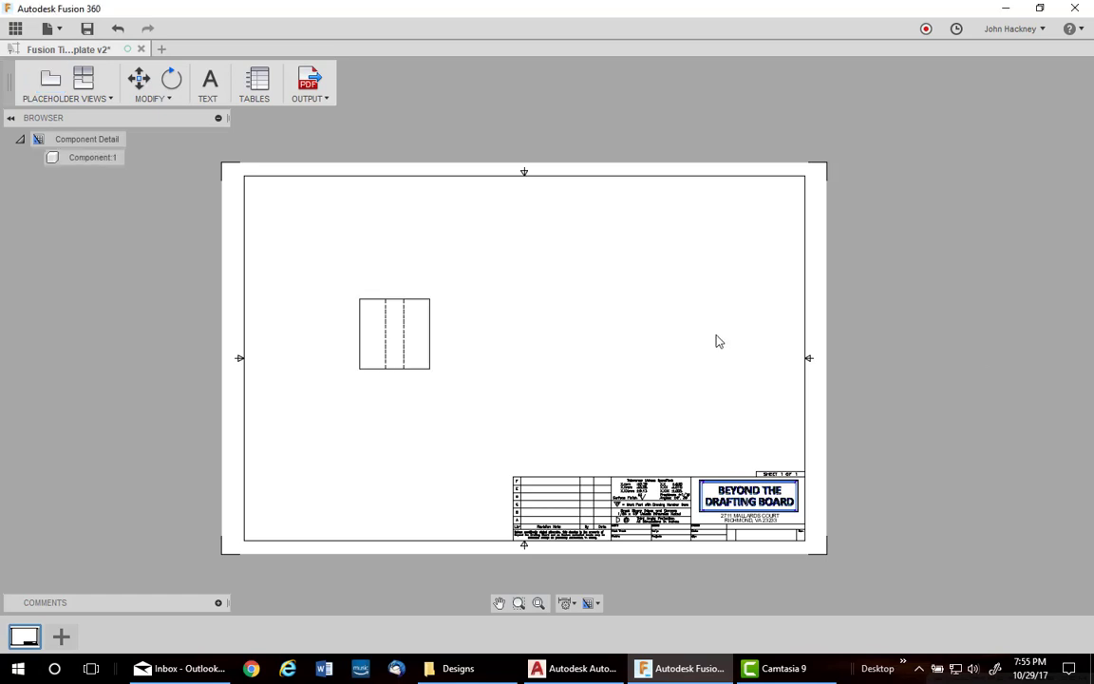
- Project a right side view and an isometric view from the base placeholder view
click(83, 80)
click(393, 328)
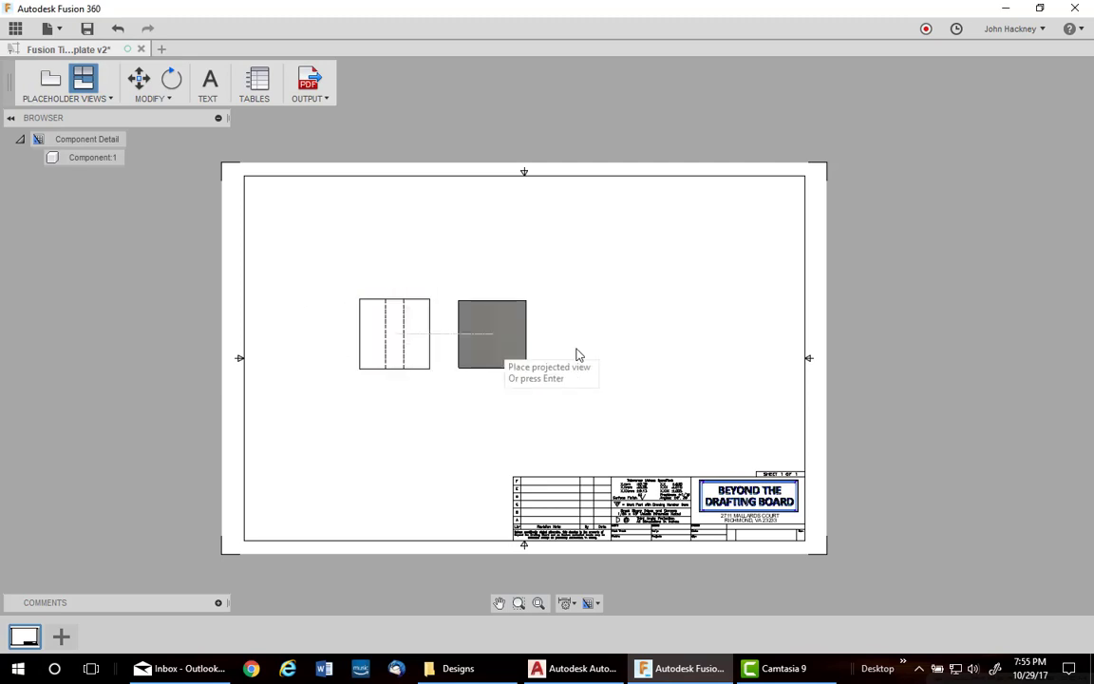
click(612, 351)
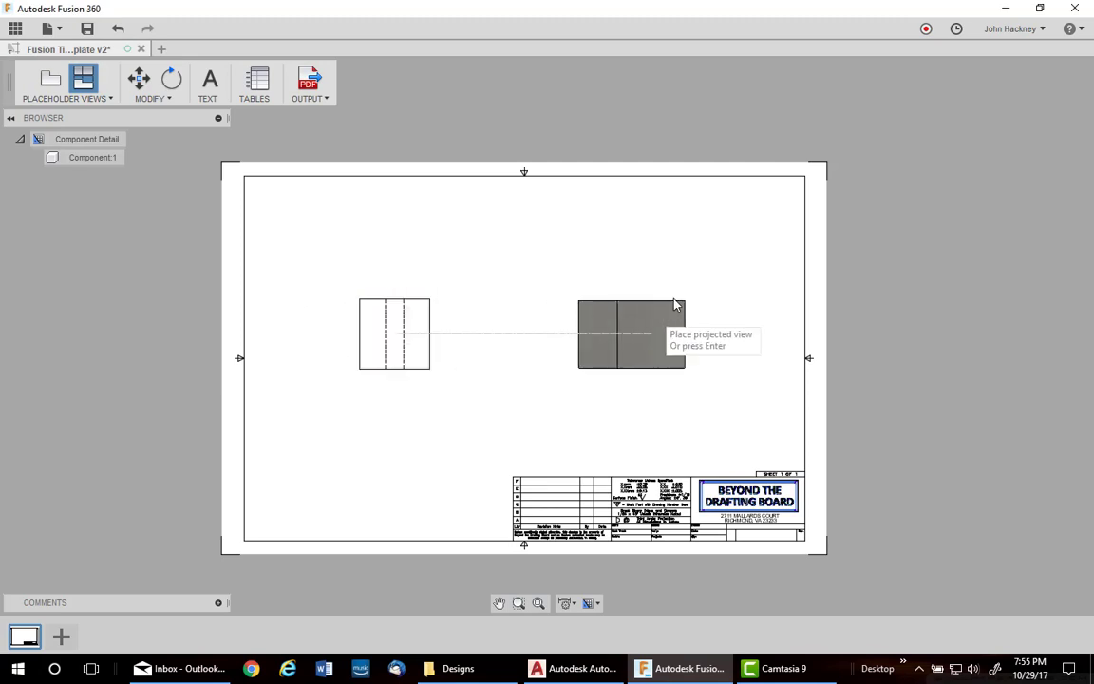
right_click(723, 245)
click(763, 248)
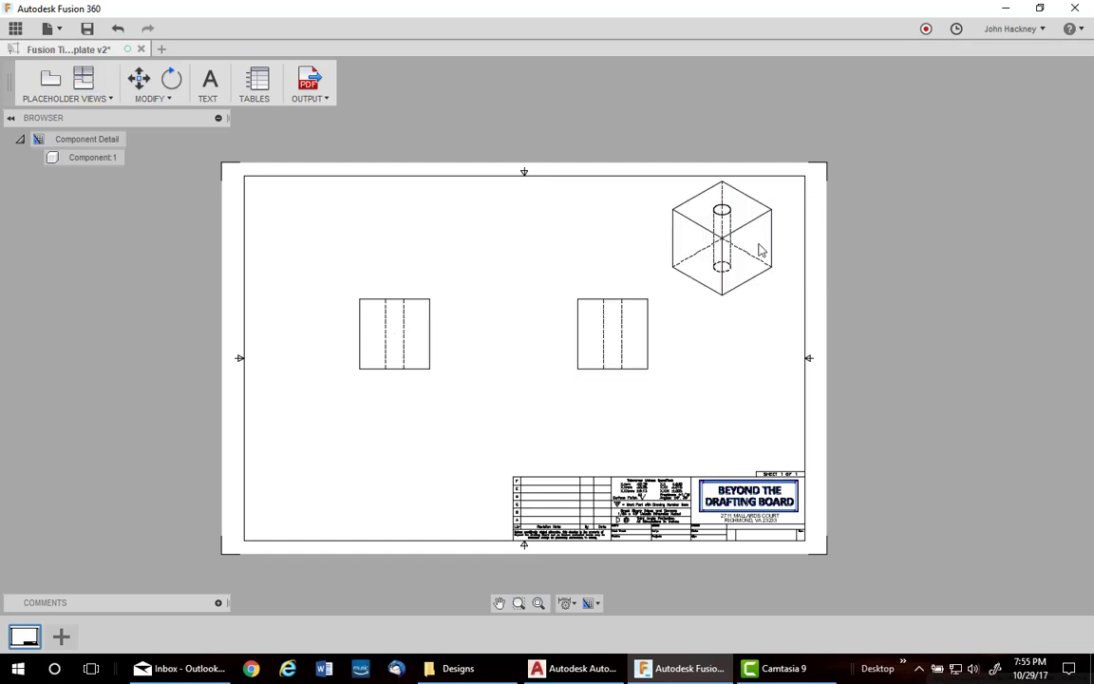
- Change the isometric placeholder view's style to Shaded
double_click(755, 257)
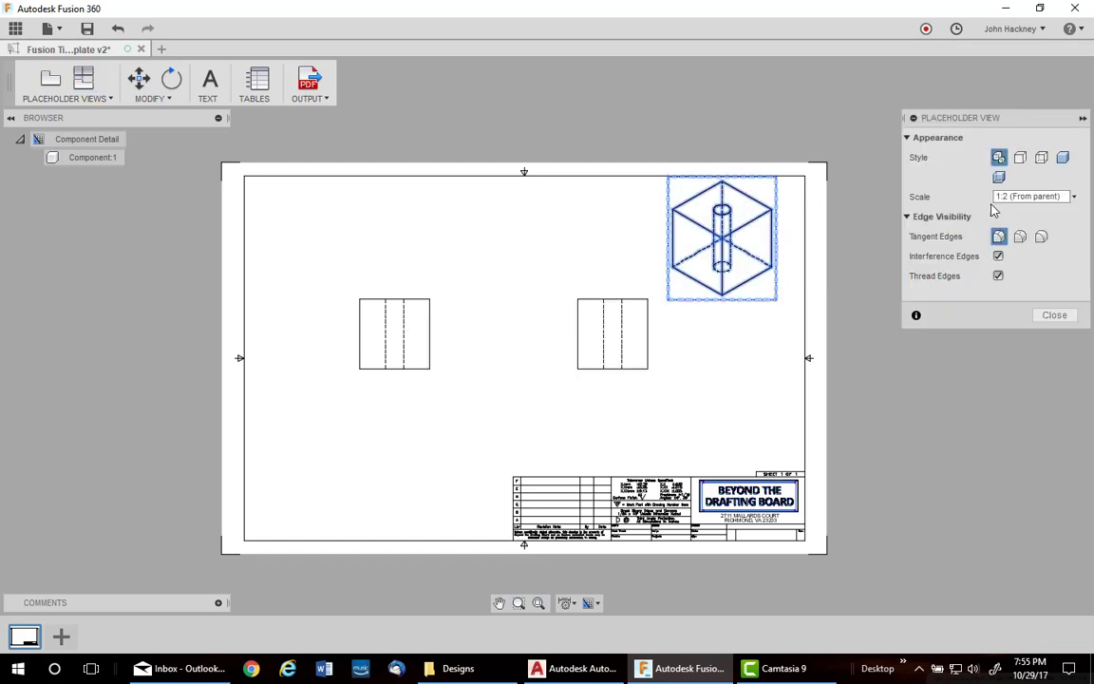
click(1062, 156)
click(1052, 315)
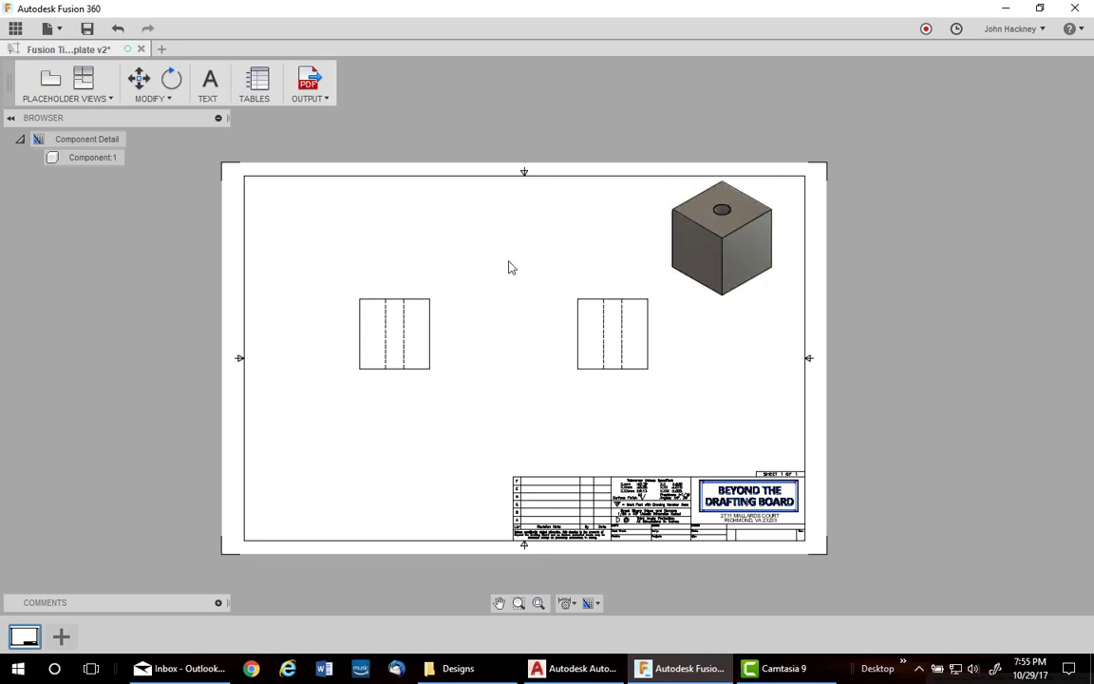
- Save the template as a new version and open the Flange v1 v3_Component3 design
click(86, 29)
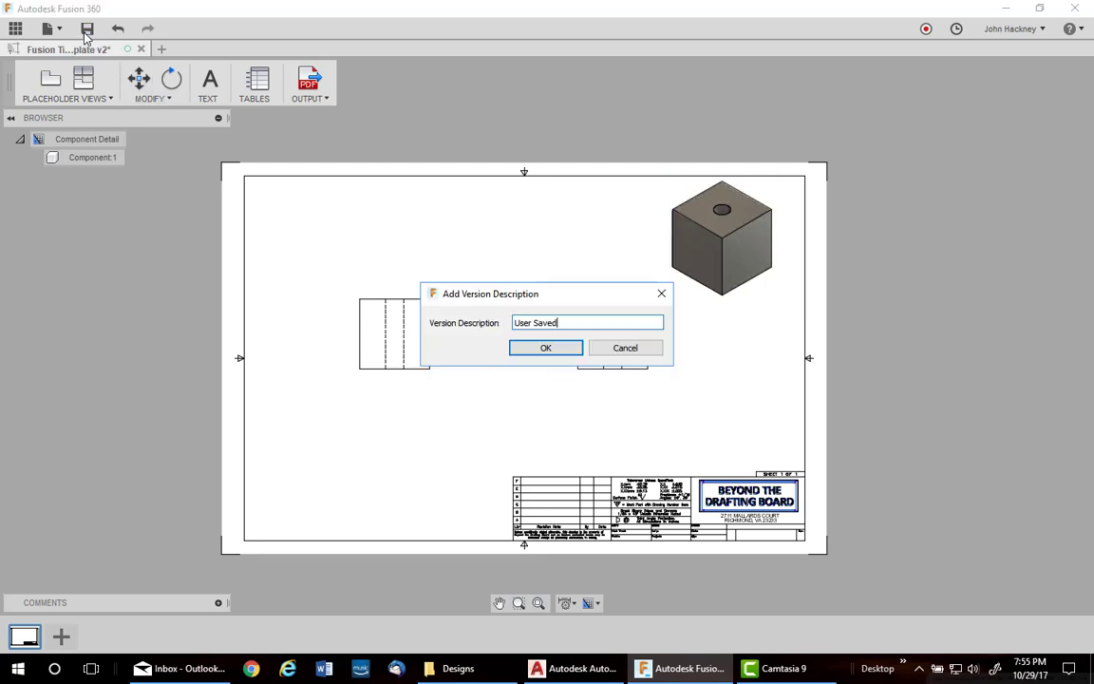
click(546, 348)
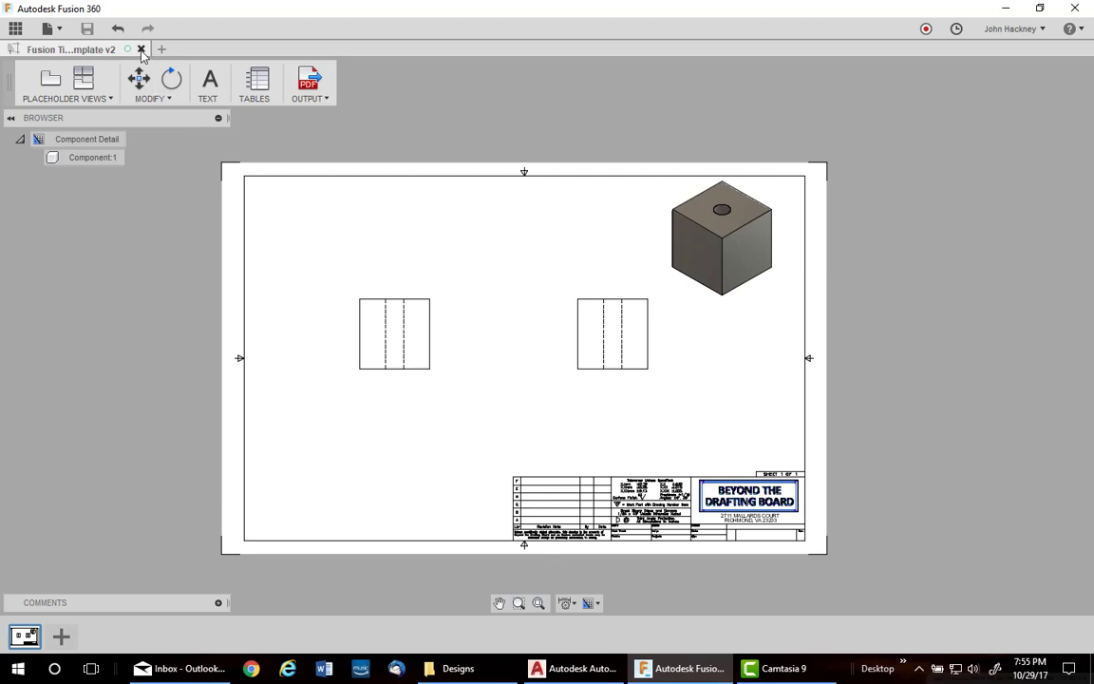
click(161, 49)
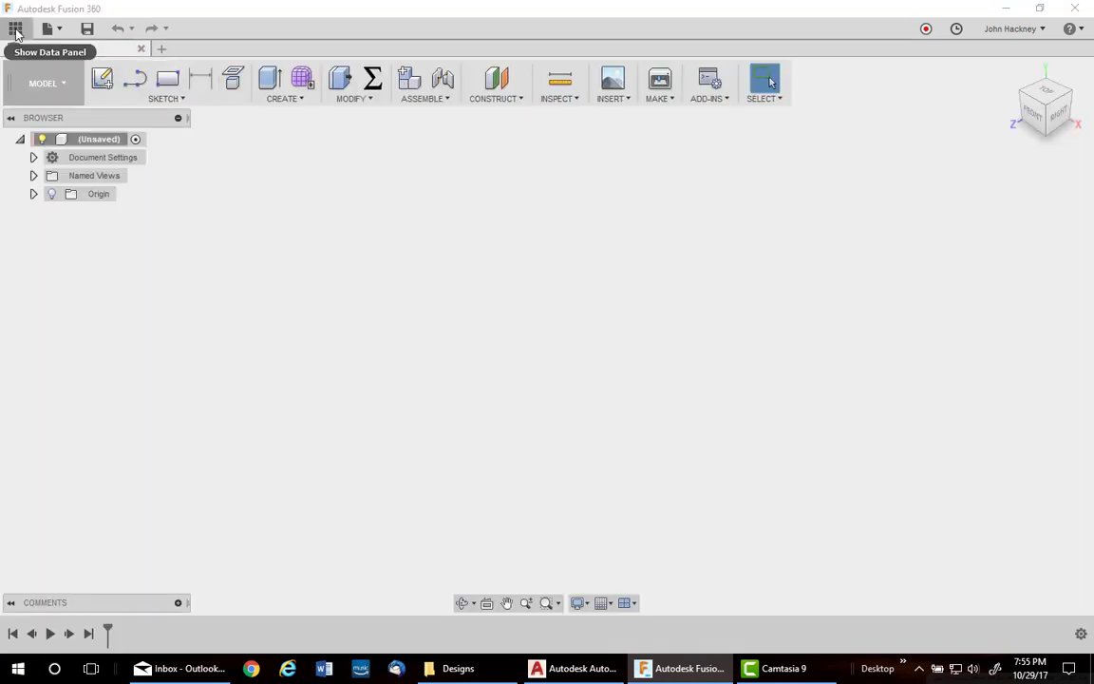
click(15, 30)
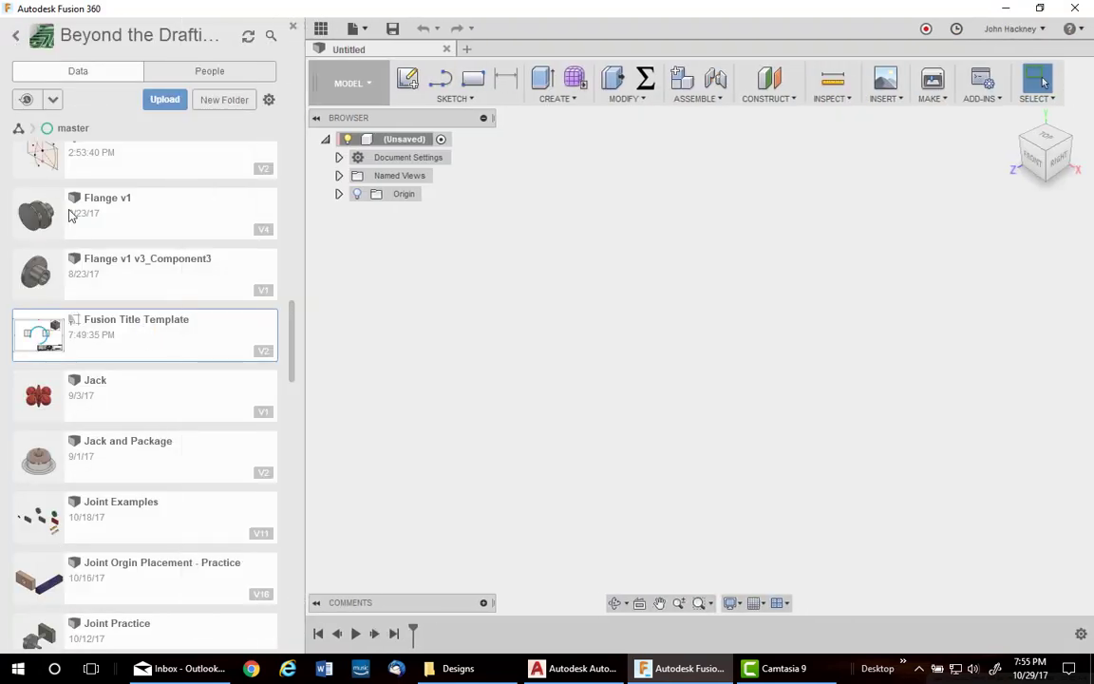
double_click(95, 268)
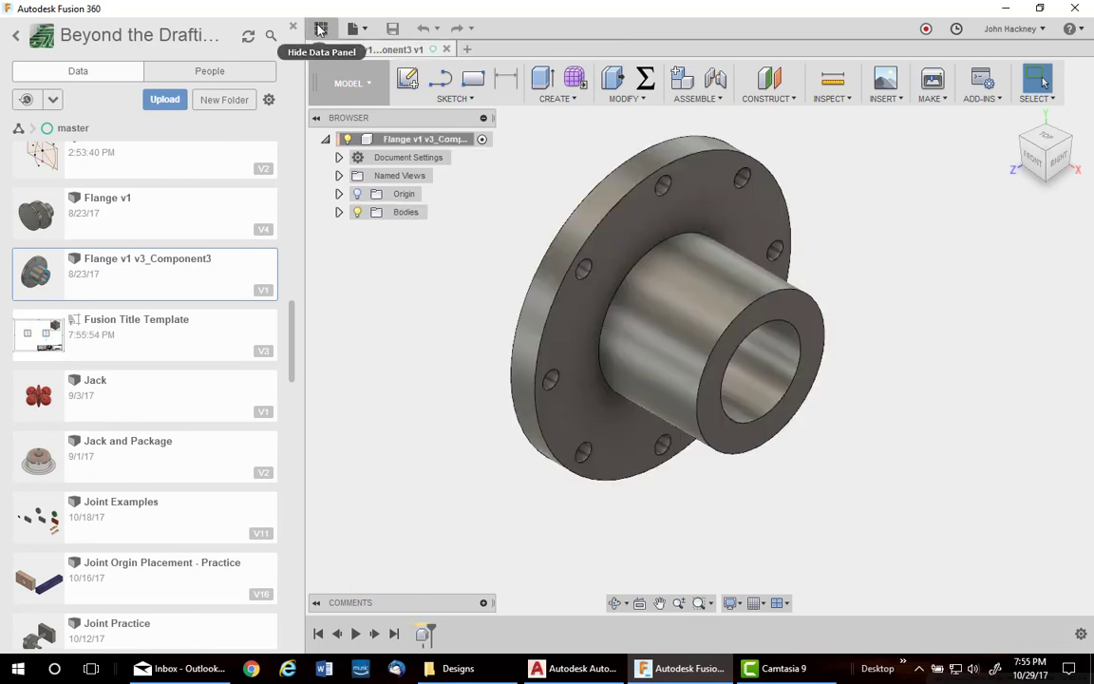
- Create a new drawing of the flange design from the Fusion Title Template
click(320, 29)
click(47, 28)
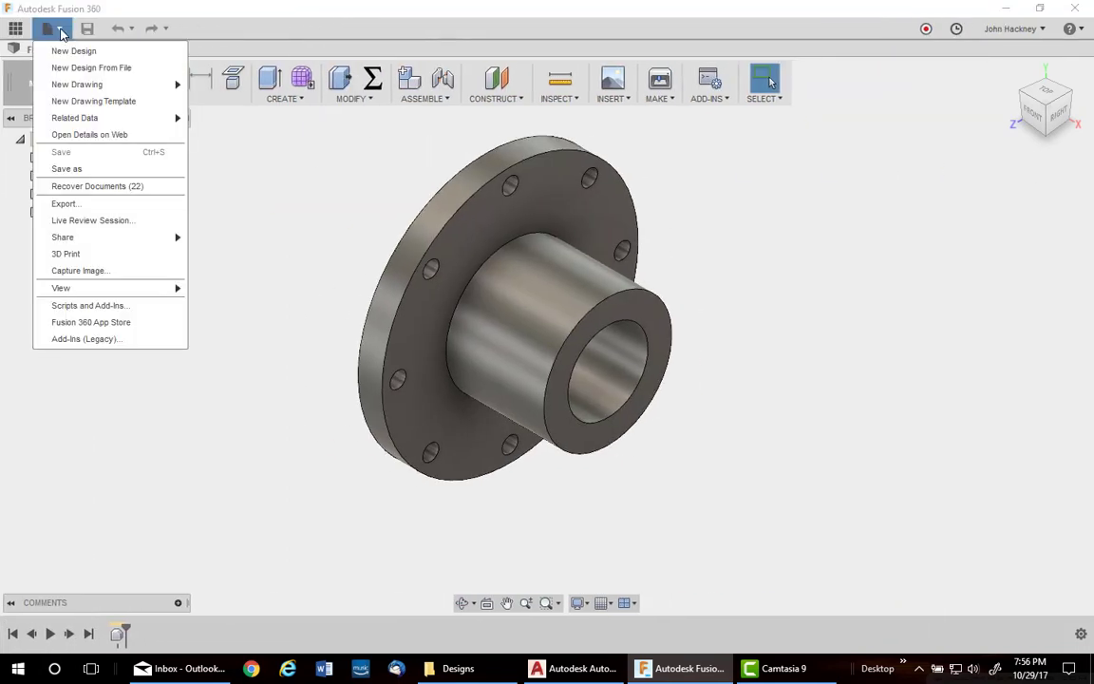
mouse_move(114, 85)
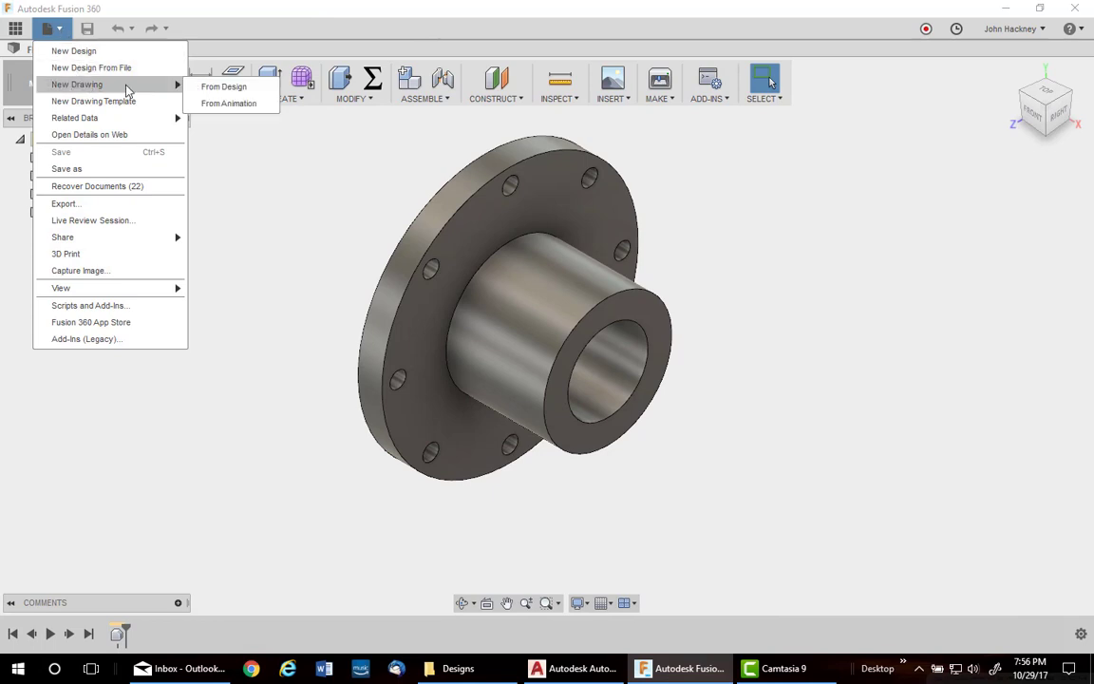
click(207, 86)
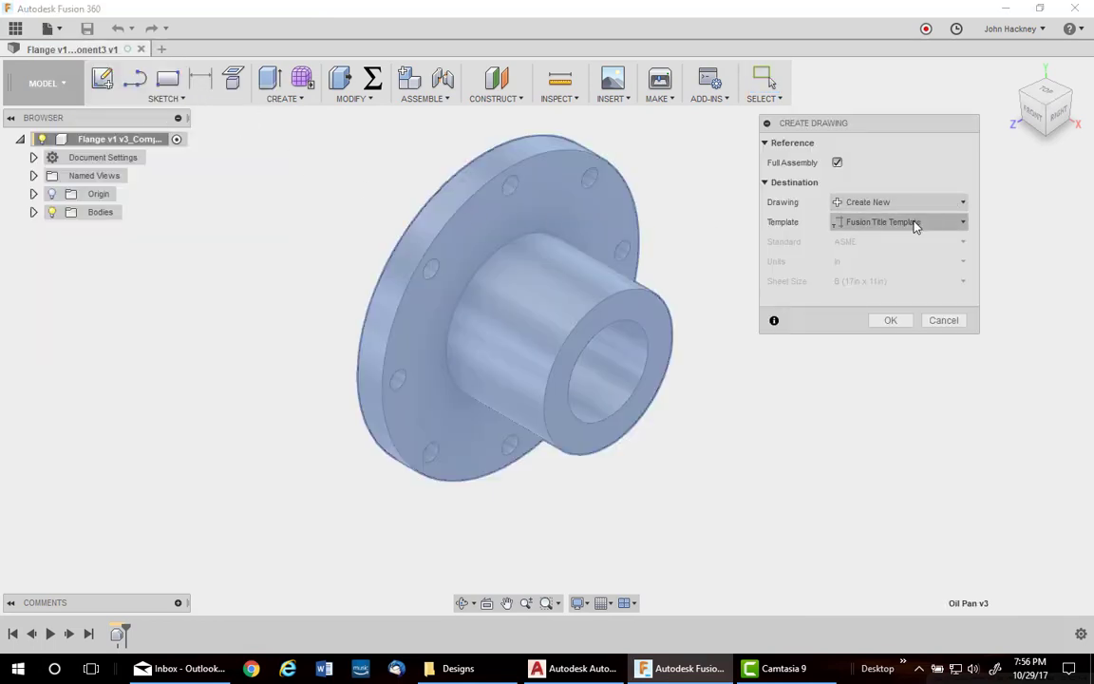
click(902, 321)
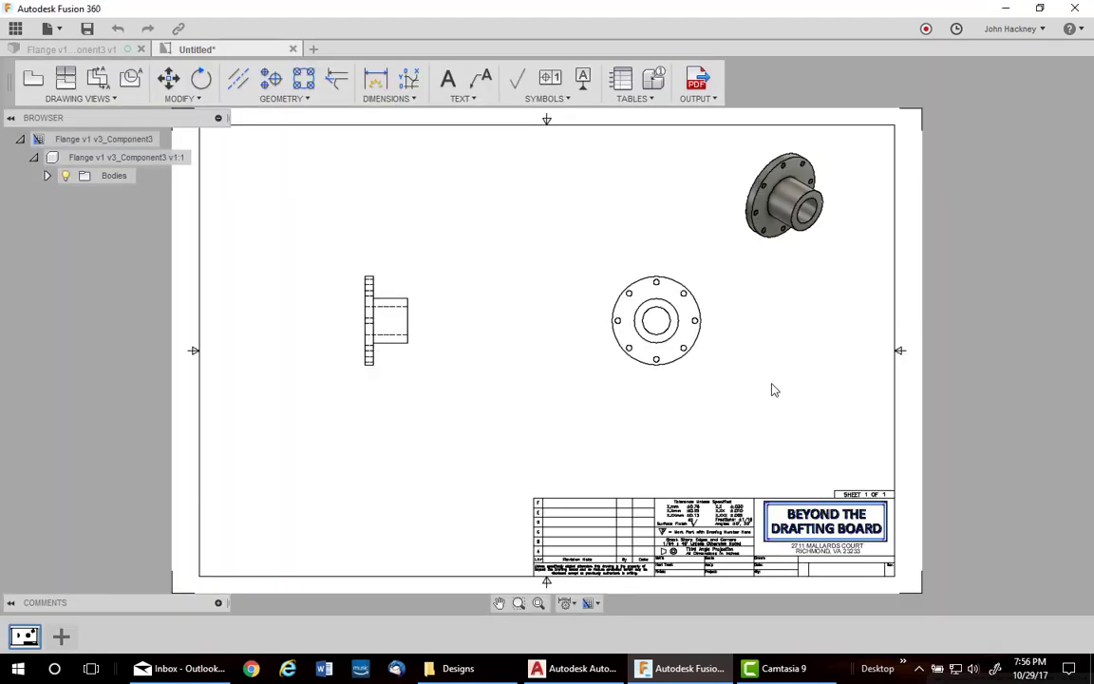
- Set the side view's scale to 1:2
double_click(400, 330)
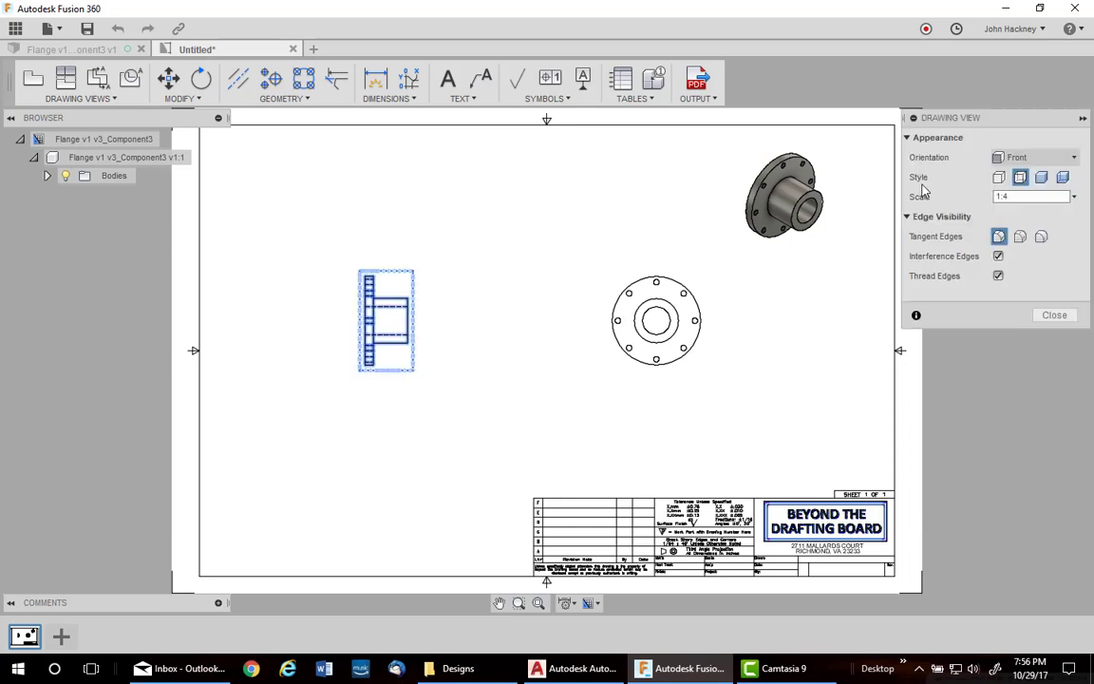
click(1073, 196)
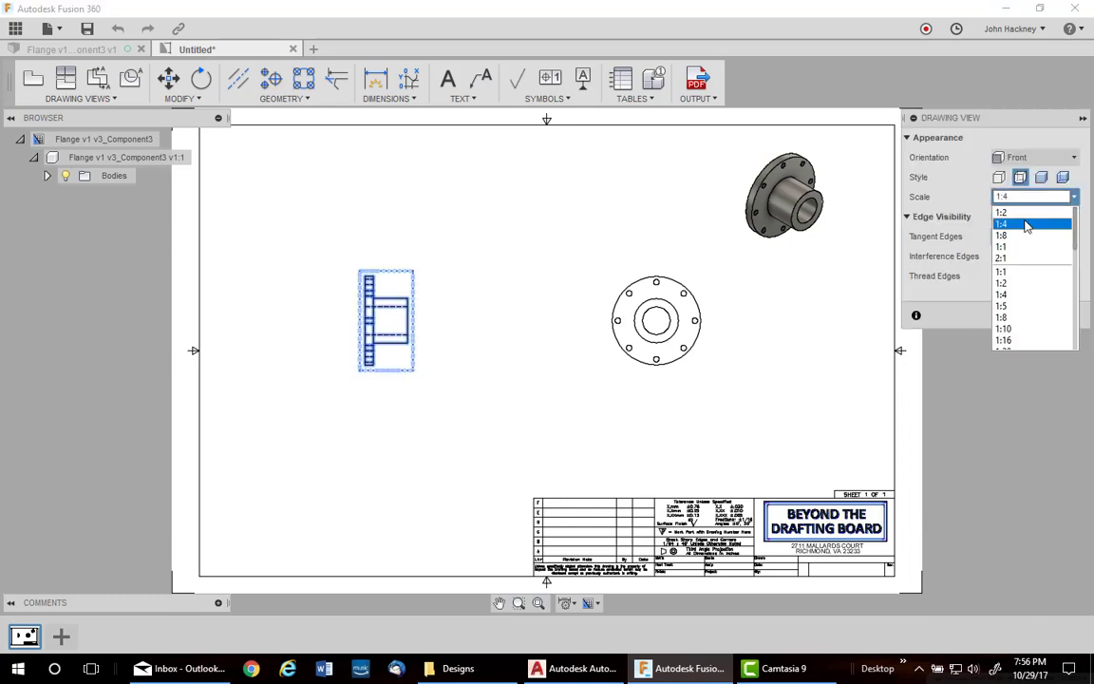
click(1026, 212)
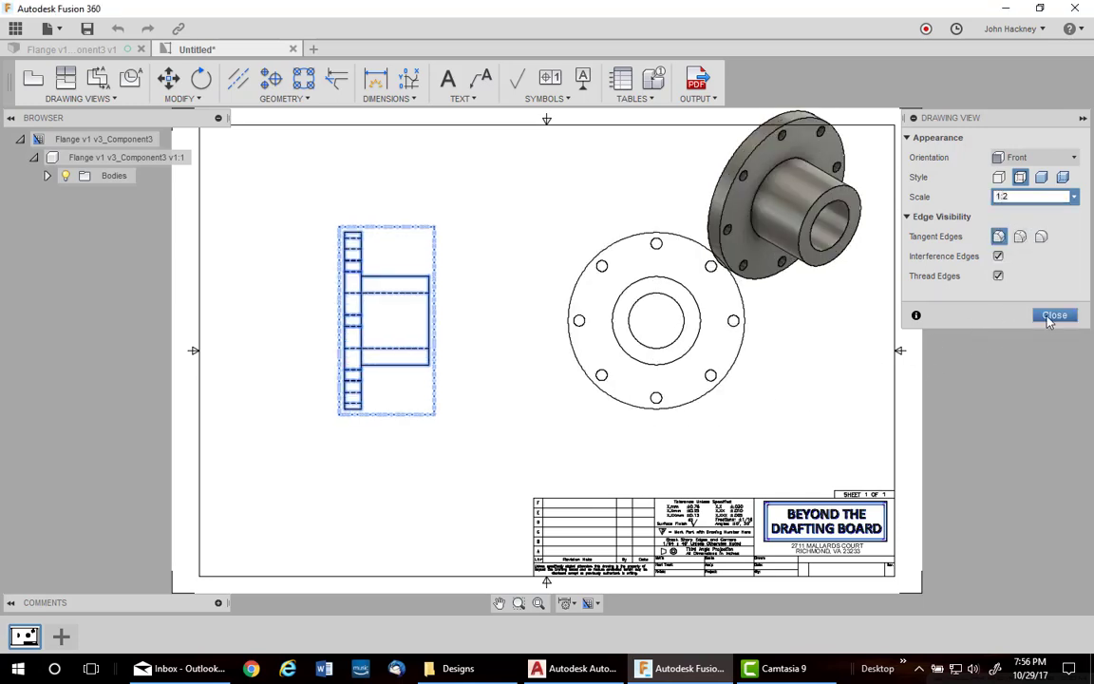
click(1052, 316)
- Set the shaded isometric view's scale to 1:4
double_click(824, 161)
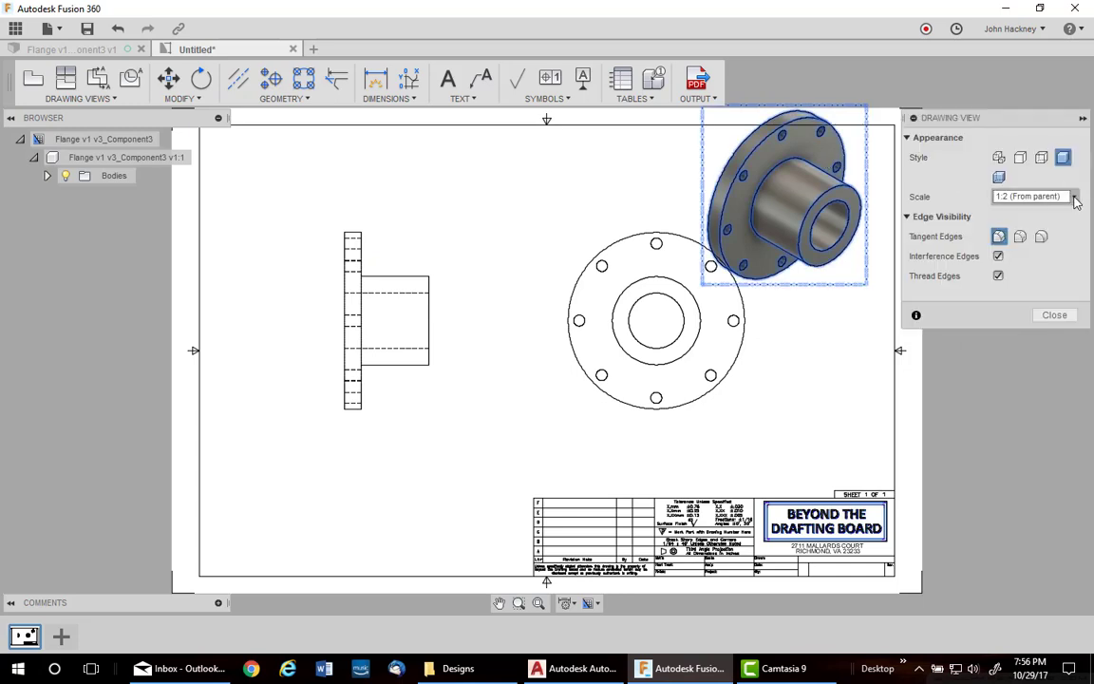
click(1072, 197)
click(1021, 224)
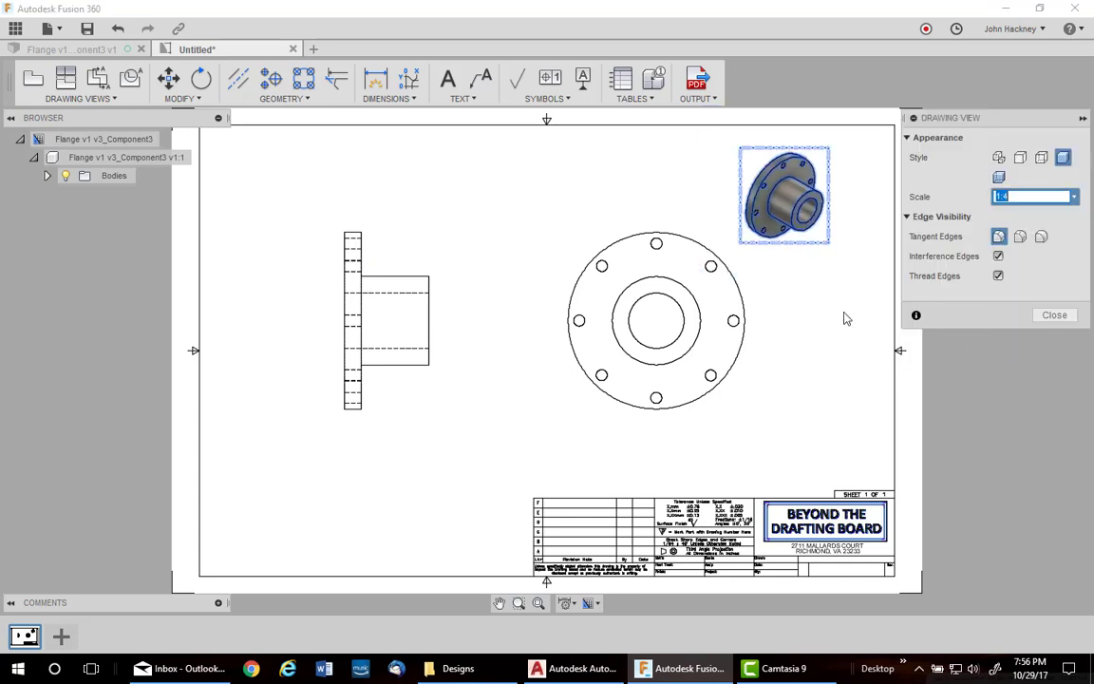
click(1050, 316)
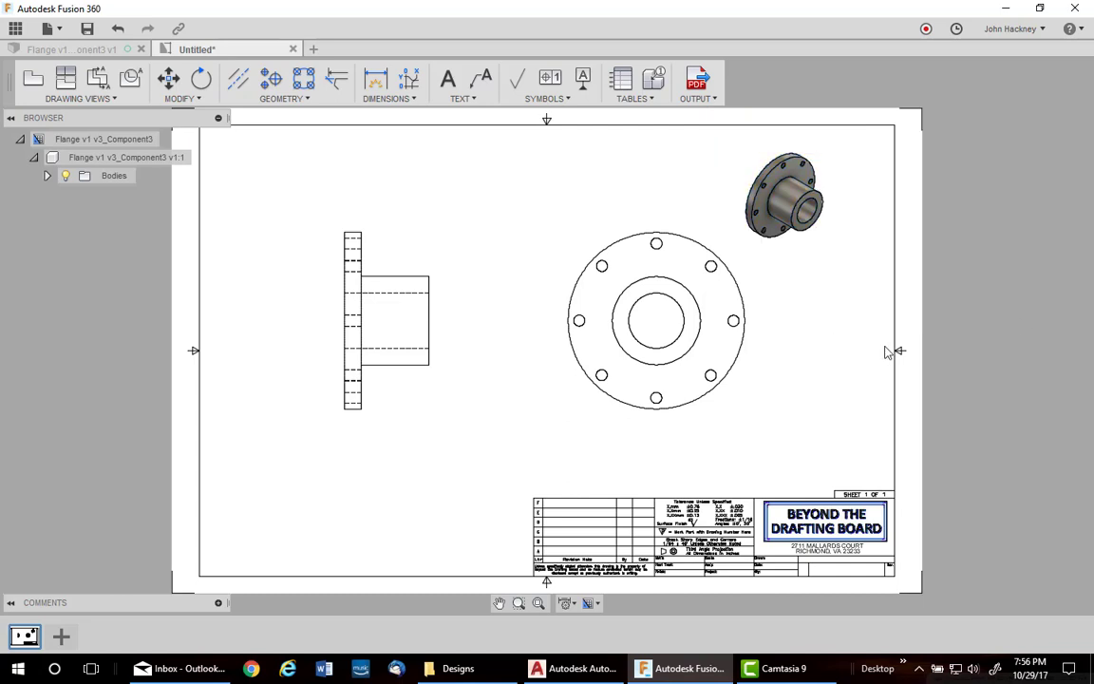